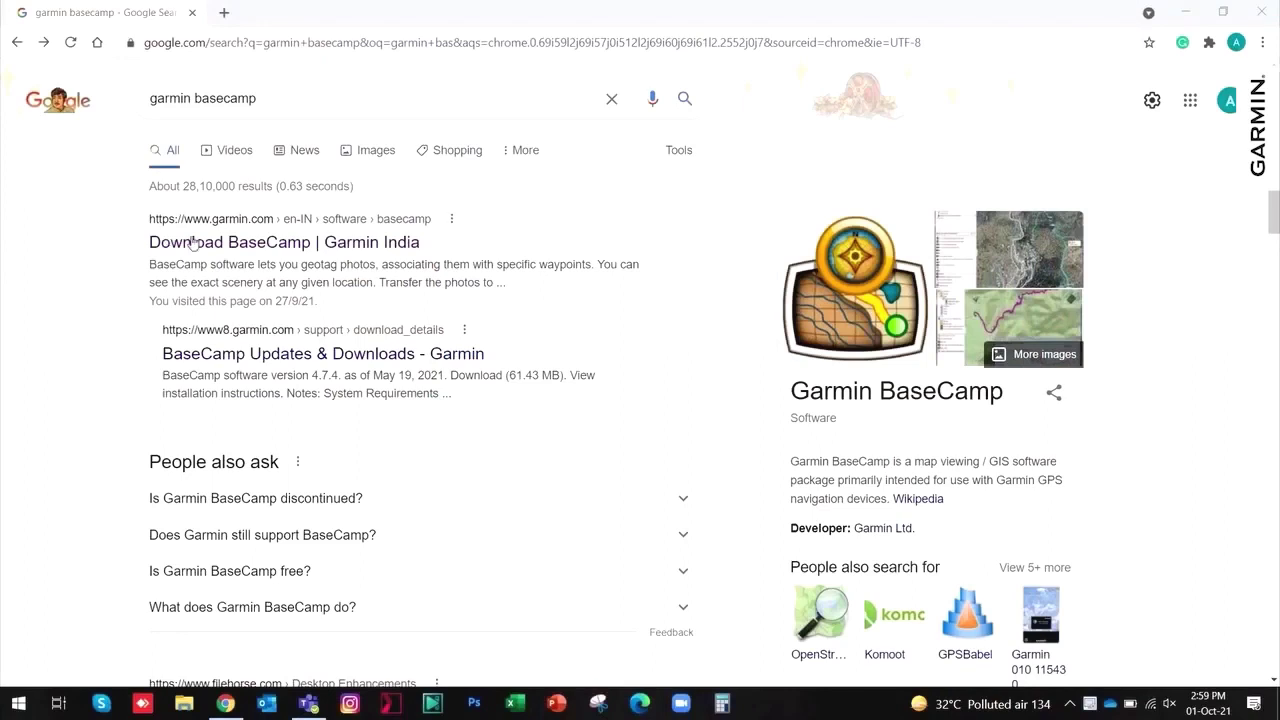
# Open the Garmin India BaseCamp page from the search results and download the Windows version of the BaseCamp software.
pyautogui.click(229, 248)
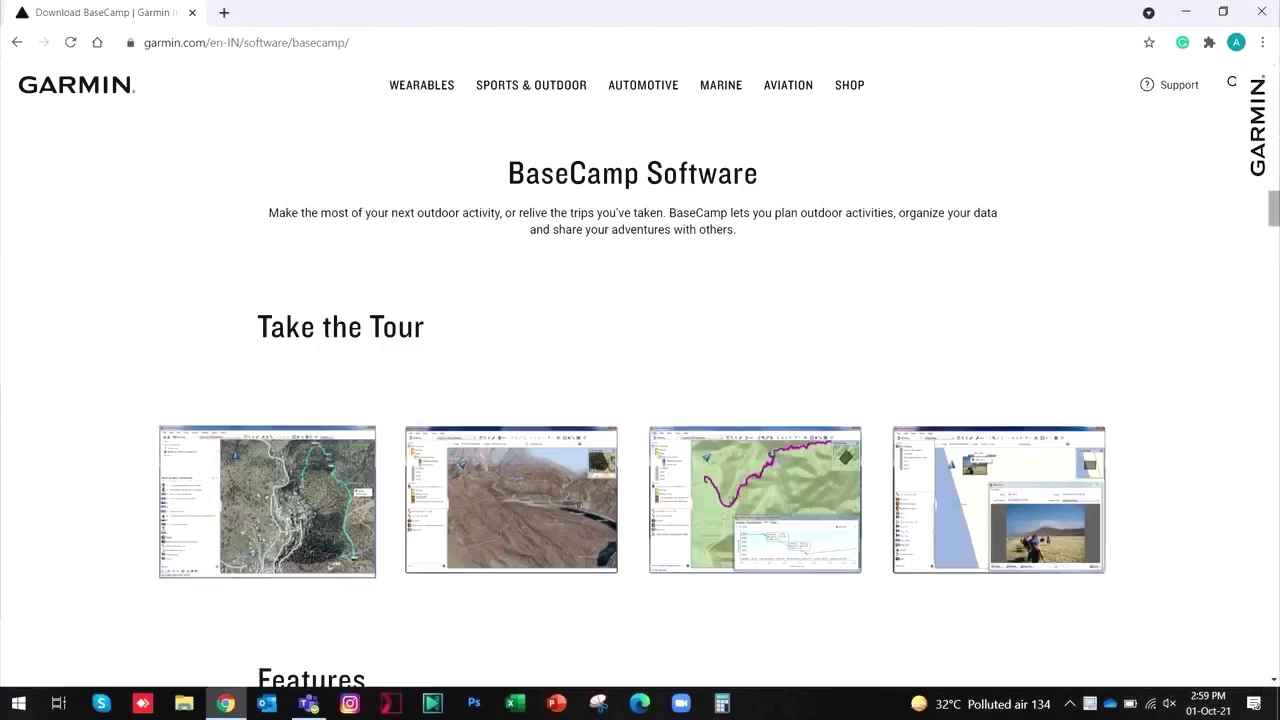
pyautogui.scroll(-15, 484, 299)
pyautogui.scroll(-1, 484, 299)
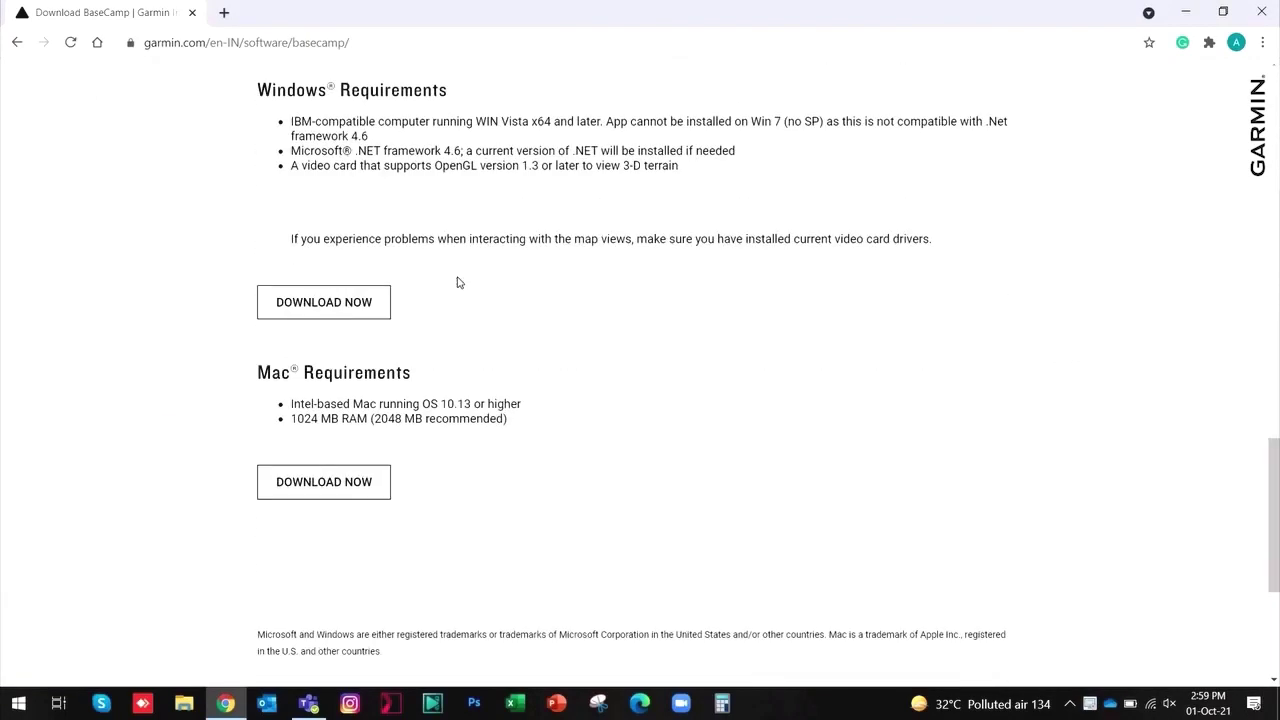
pyautogui.scroll(1, 154, 271)
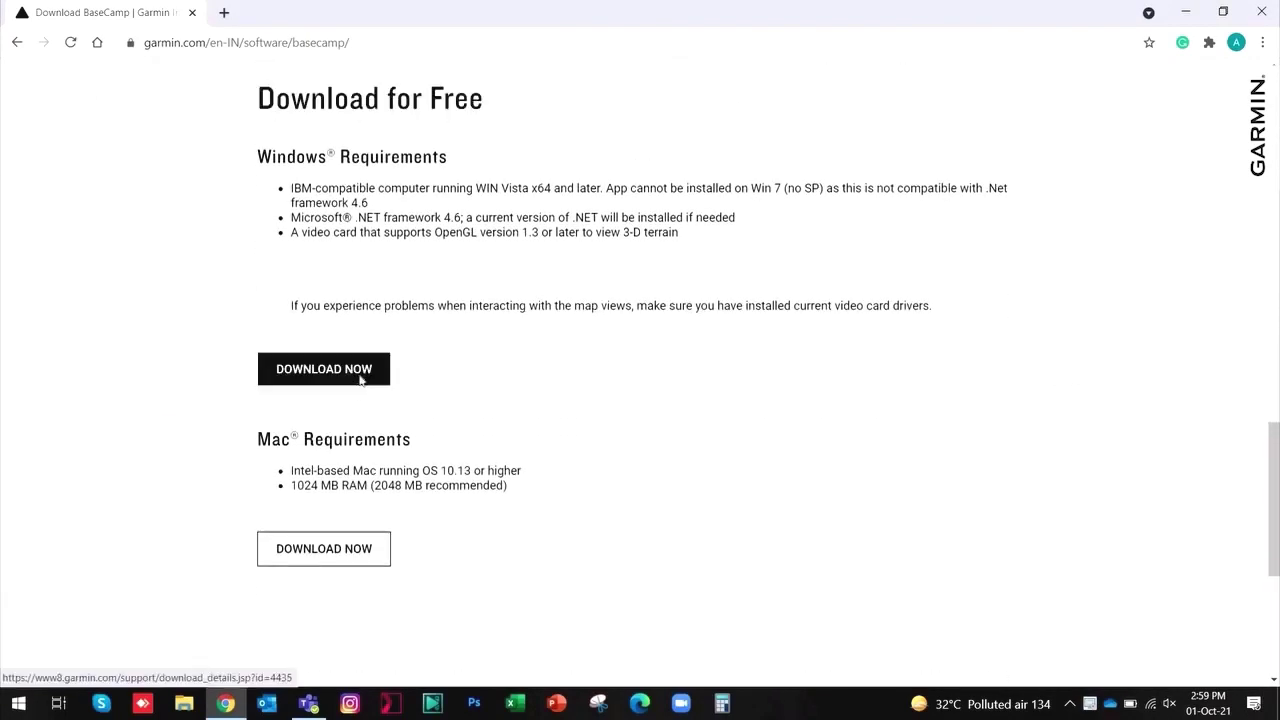
pyautogui.click(360, 378)
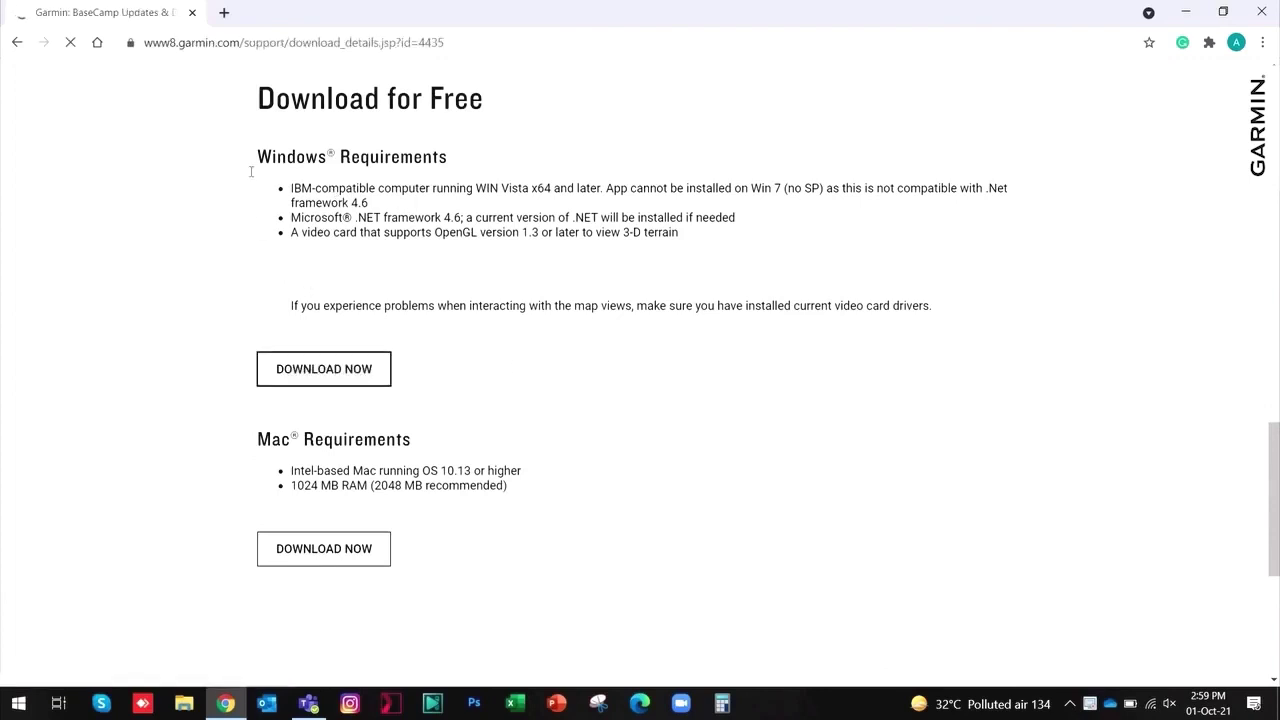
pyautogui.click(276, 295)
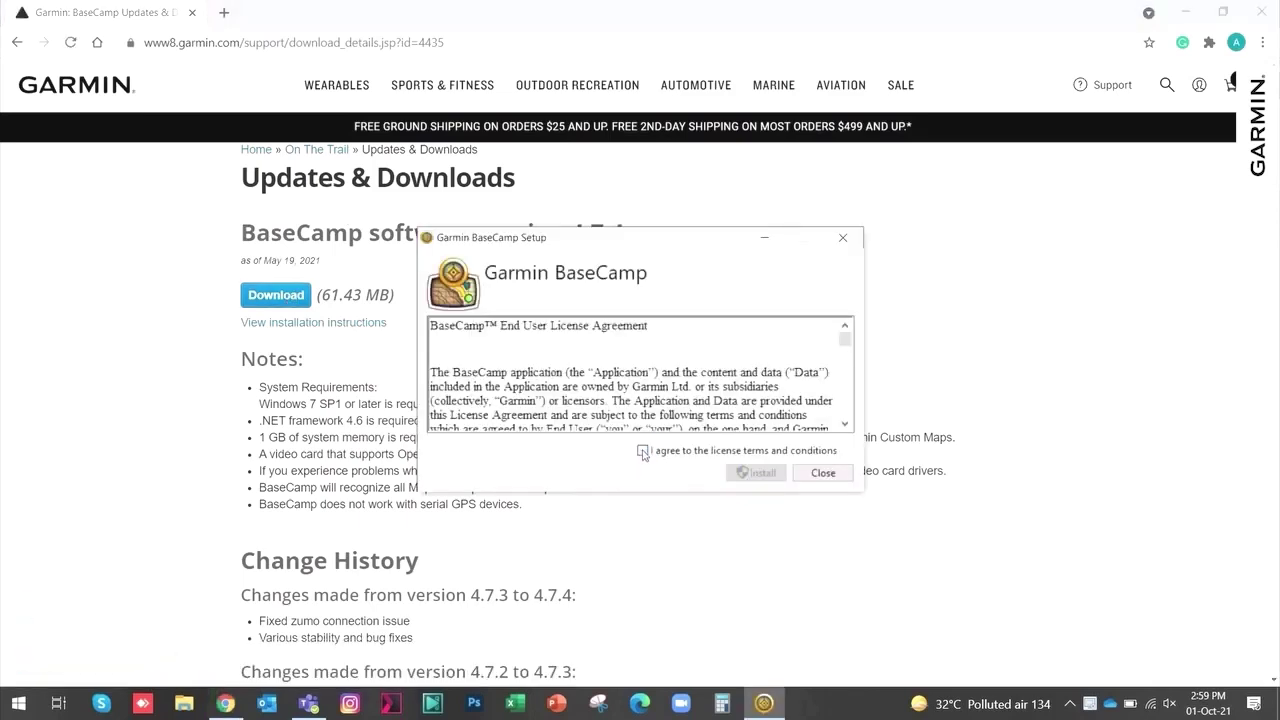
# Accept the BaseCamp license terms, install the software, and launch it.
pyautogui.click(659, 453)
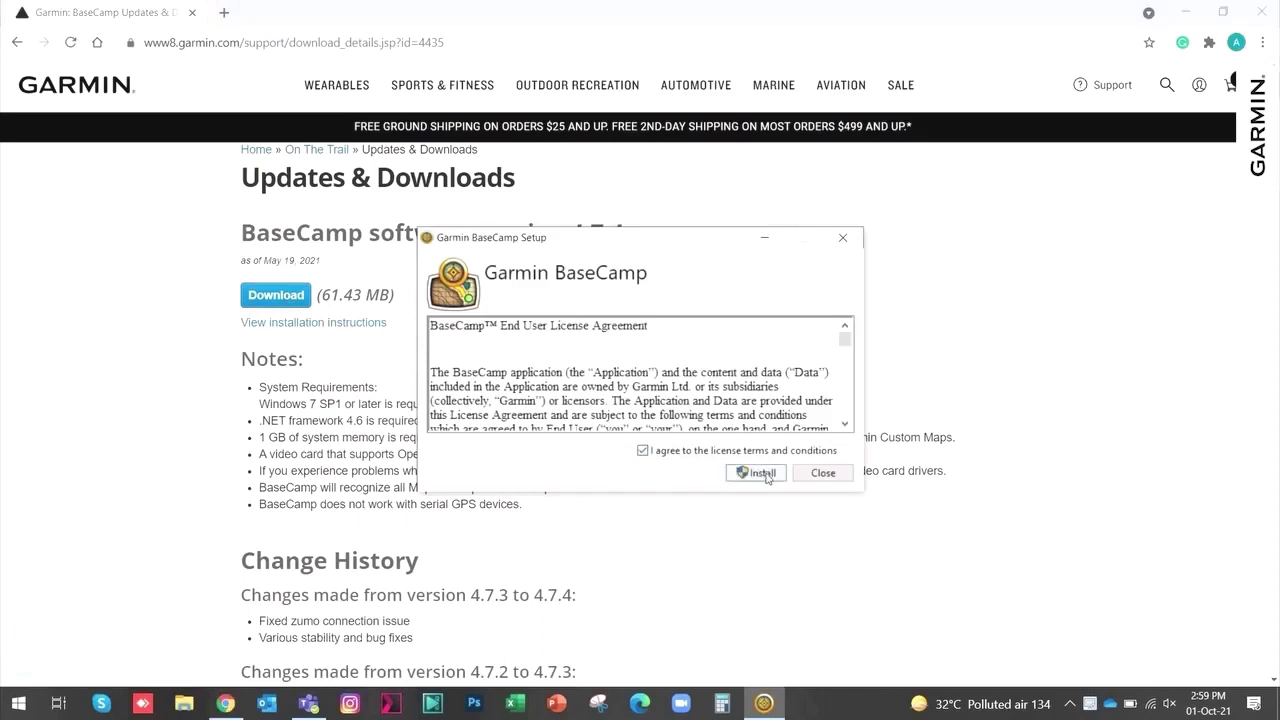
pyautogui.click(762, 473)
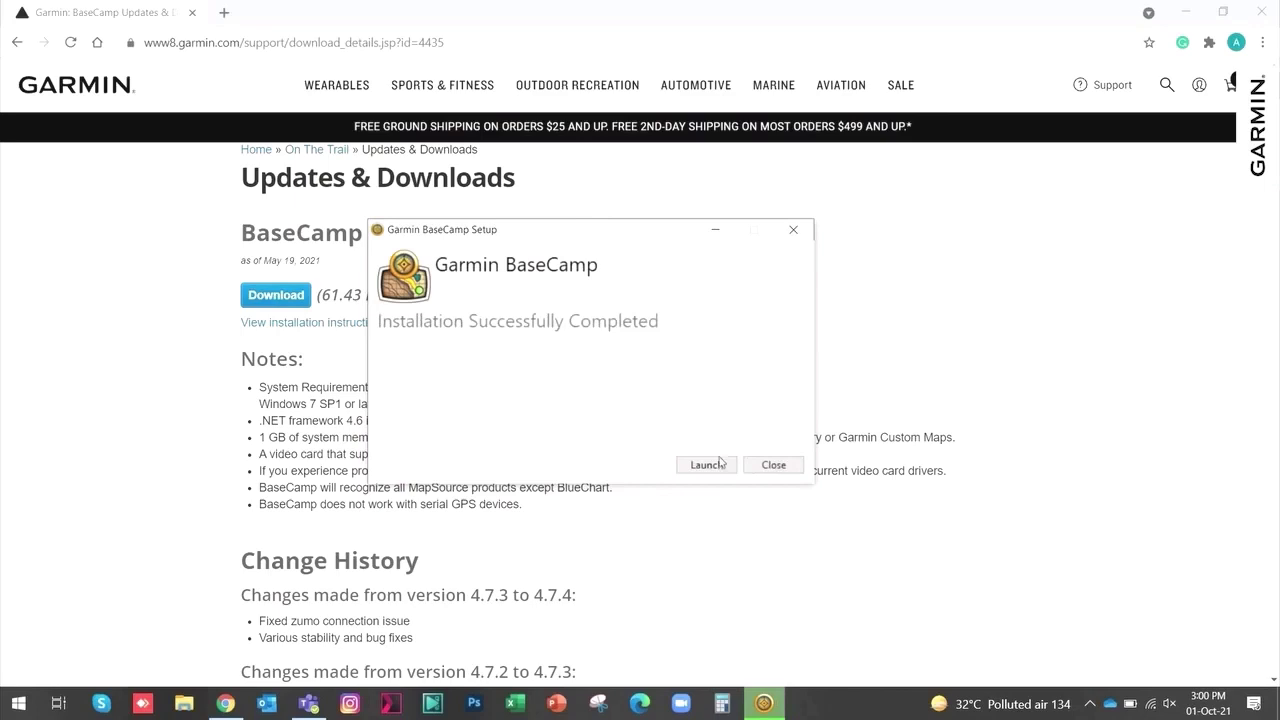
pyautogui.click(706, 466)
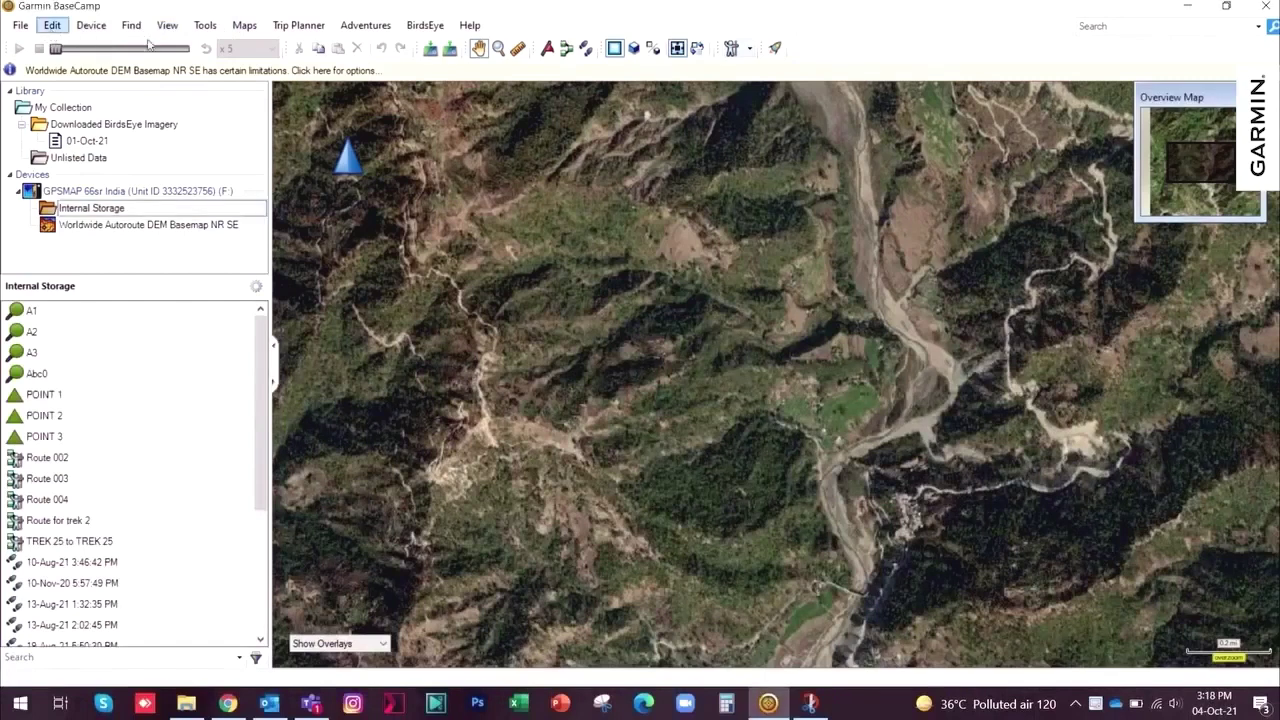
# Open the program's measurement options and set the measurement system to Custom.
pyautogui.click(64, 27)
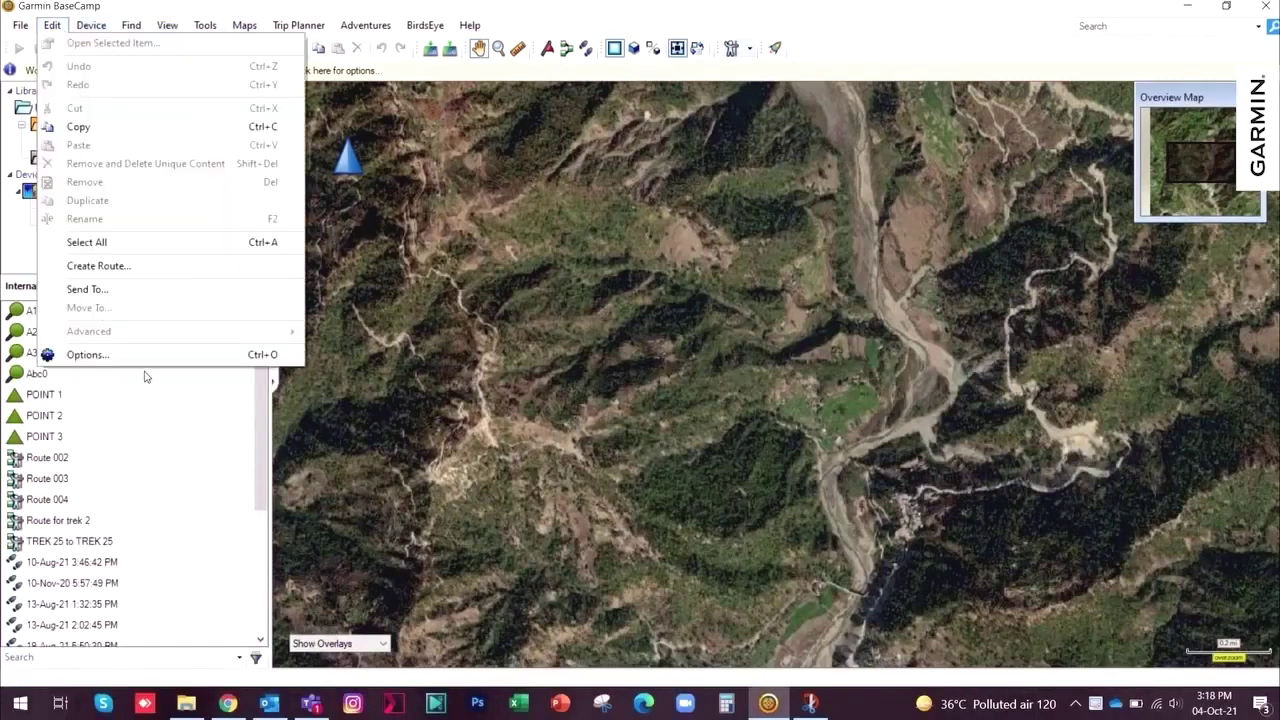
pyautogui.click(137, 358)
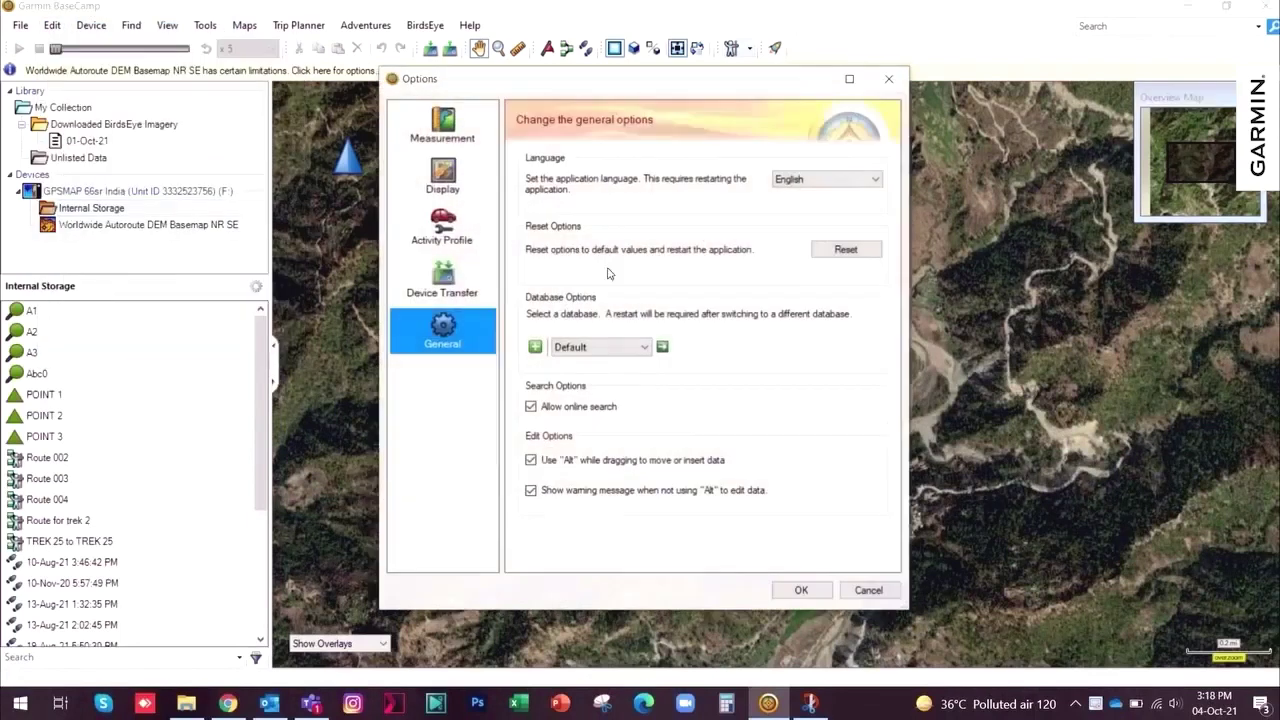
pyautogui.click(443, 136)
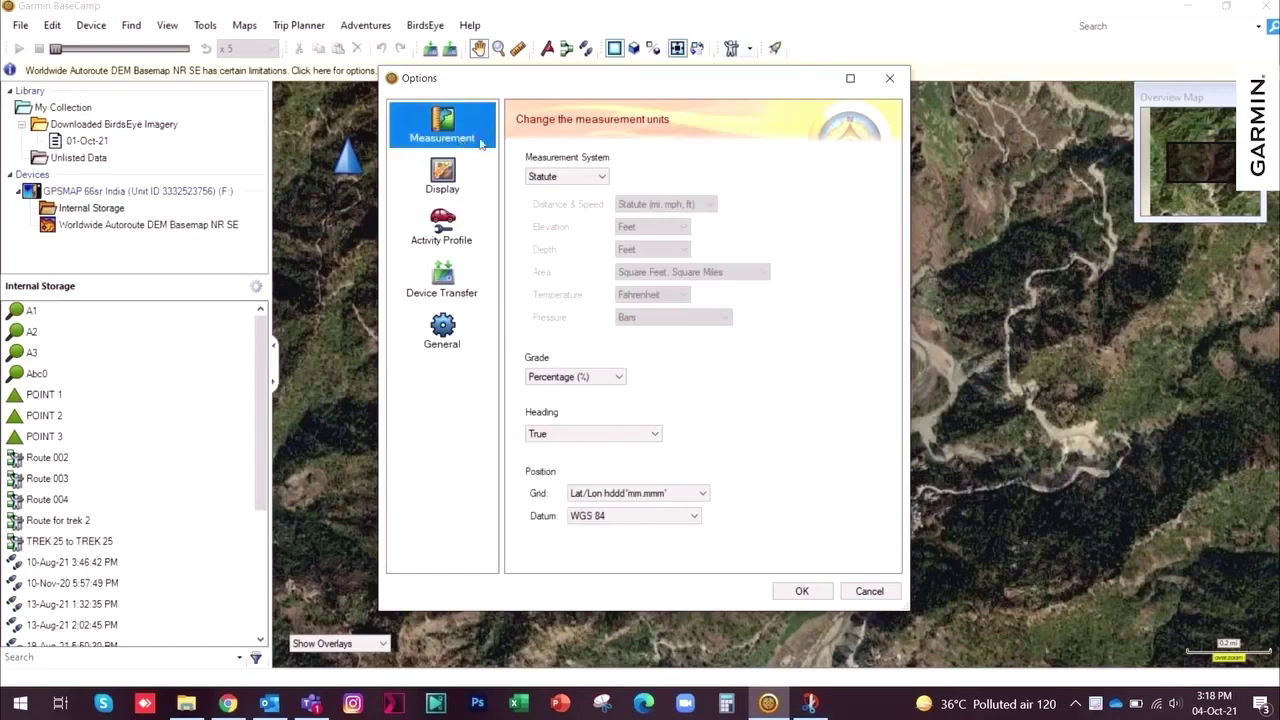
pyautogui.click(580, 185)
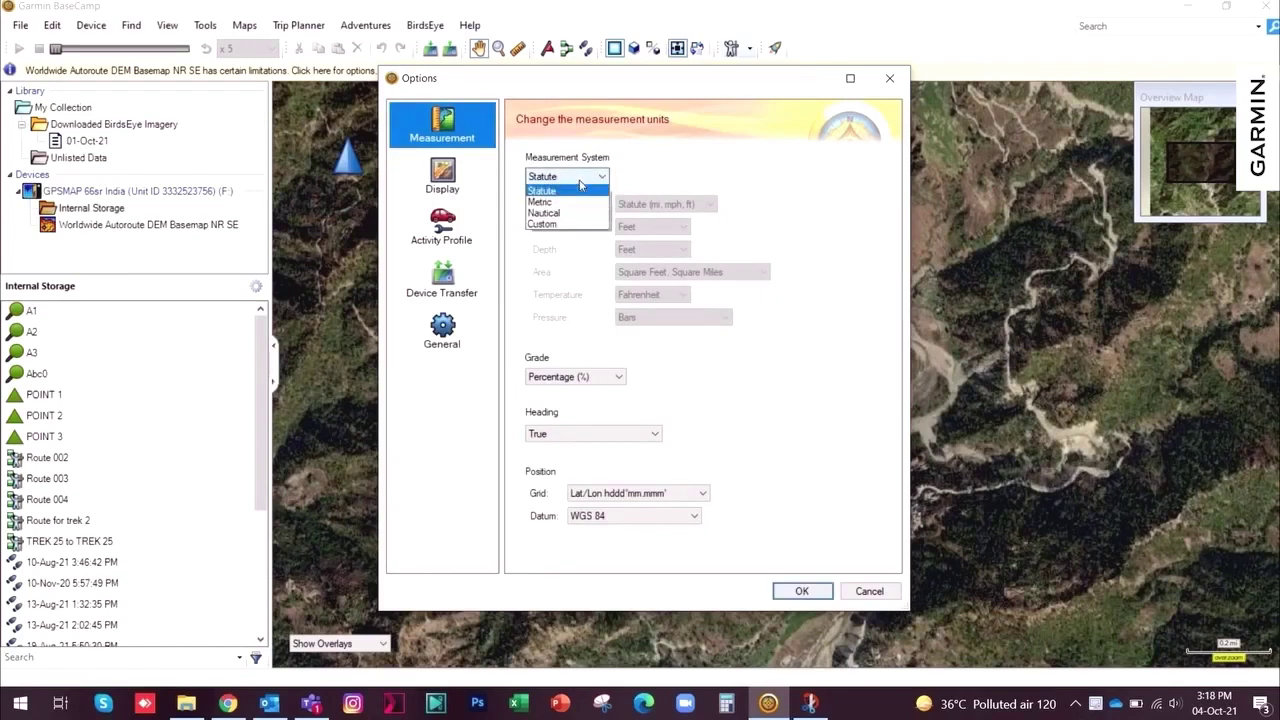
pyautogui.click(545, 224)
# Set both the elevation and depth units to Meters.
pyautogui.click(670, 228)
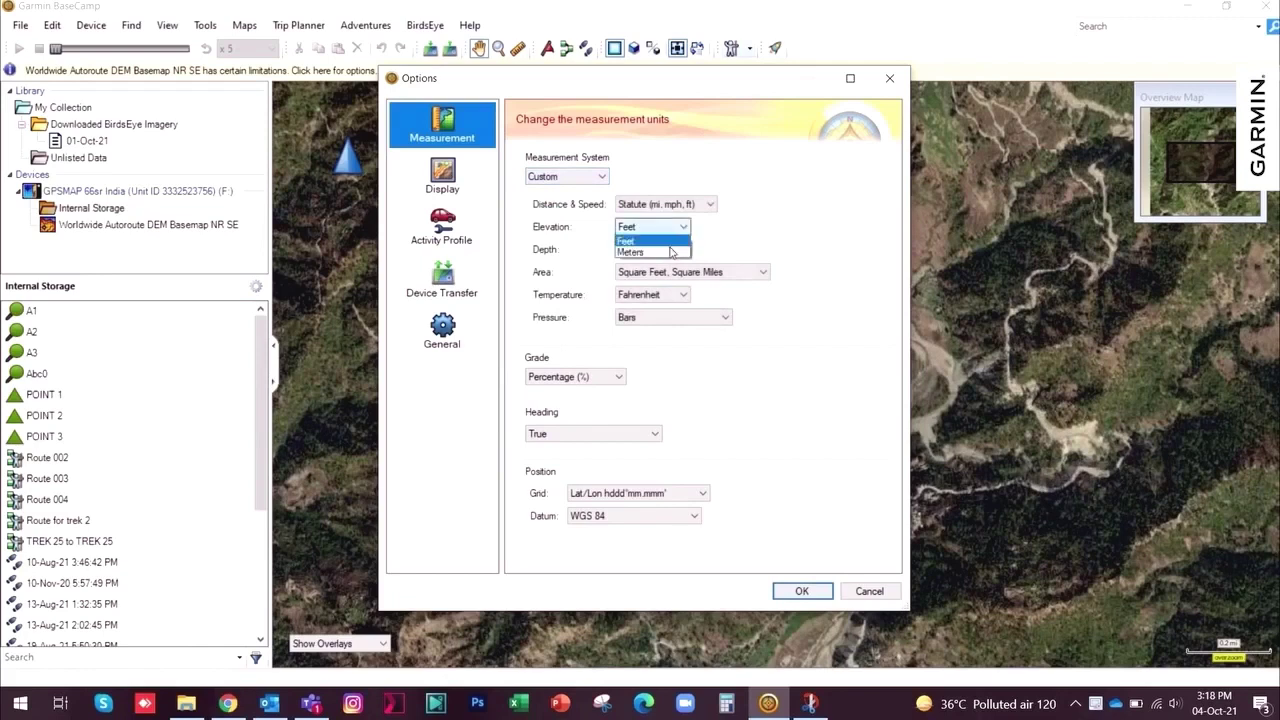
pyautogui.click(674, 256)
pyautogui.click(674, 250)
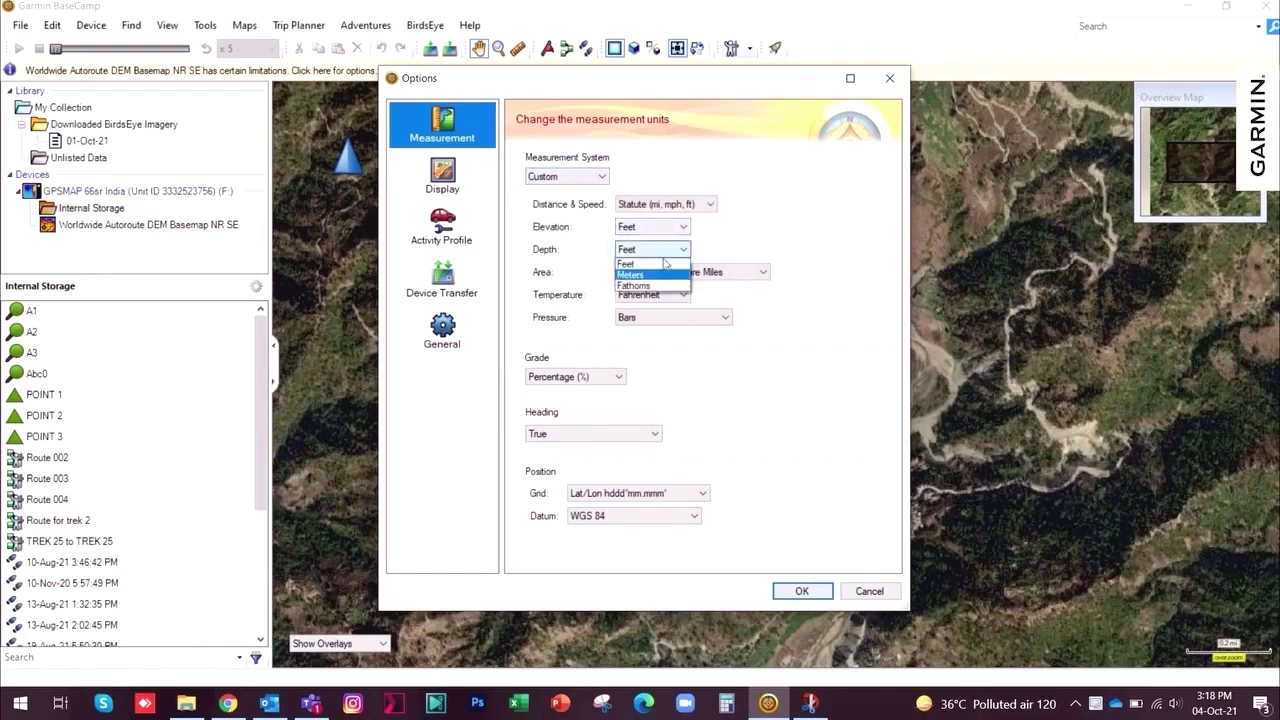
pyautogui.click(665, 270)
pyautogui.click(658, 228)
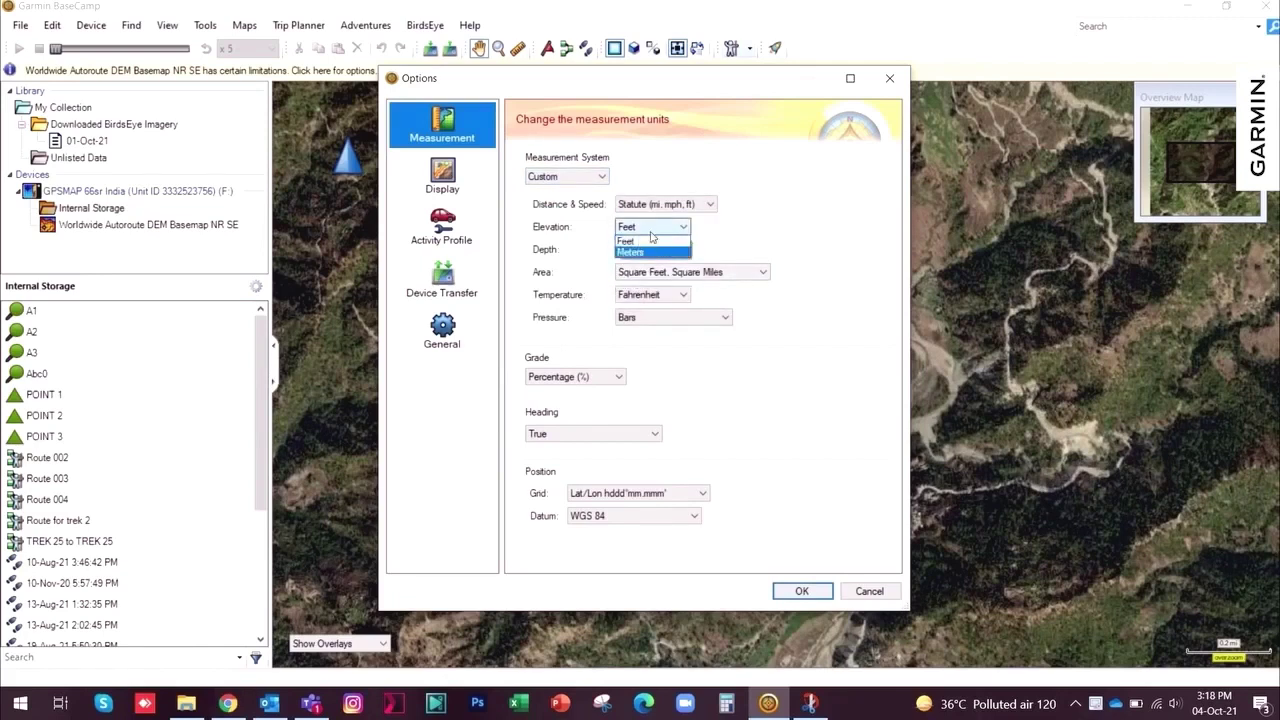
pyautogui.click(654, 250)
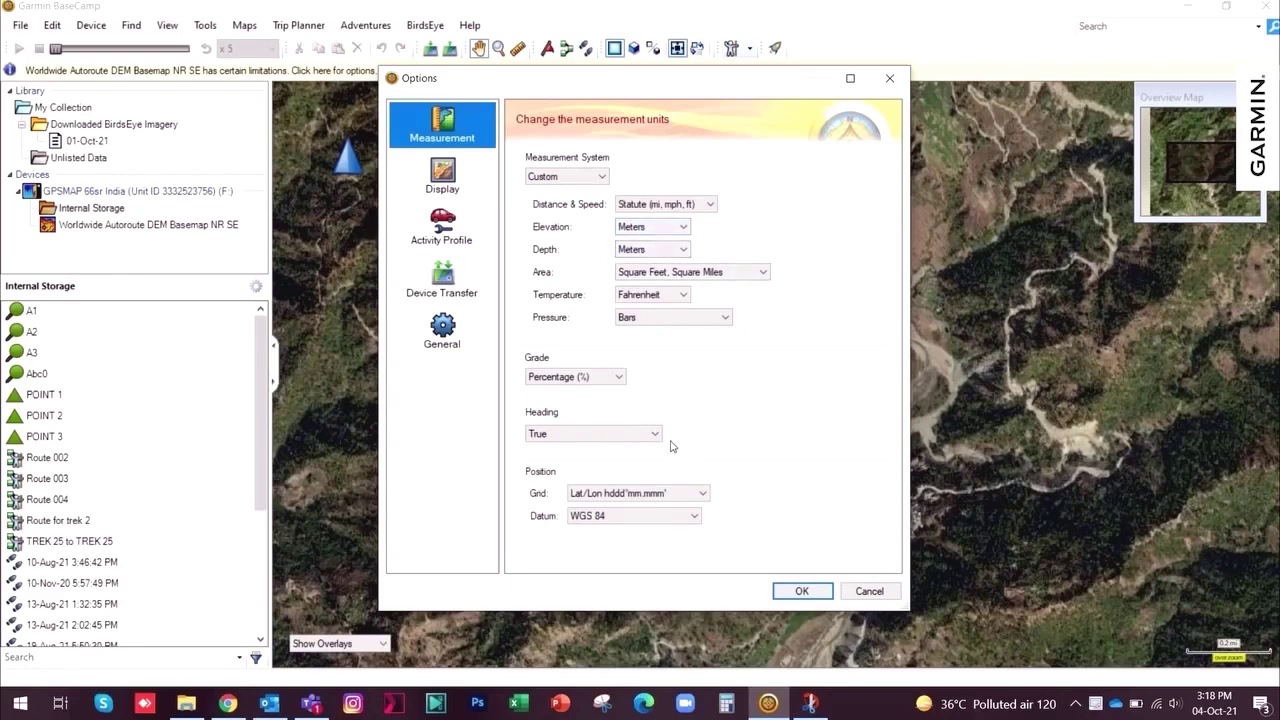
# Set the heading reference to True and the position grid to Lat/Lon hddd.ddddd°.
pyautogui.click(620, 434)
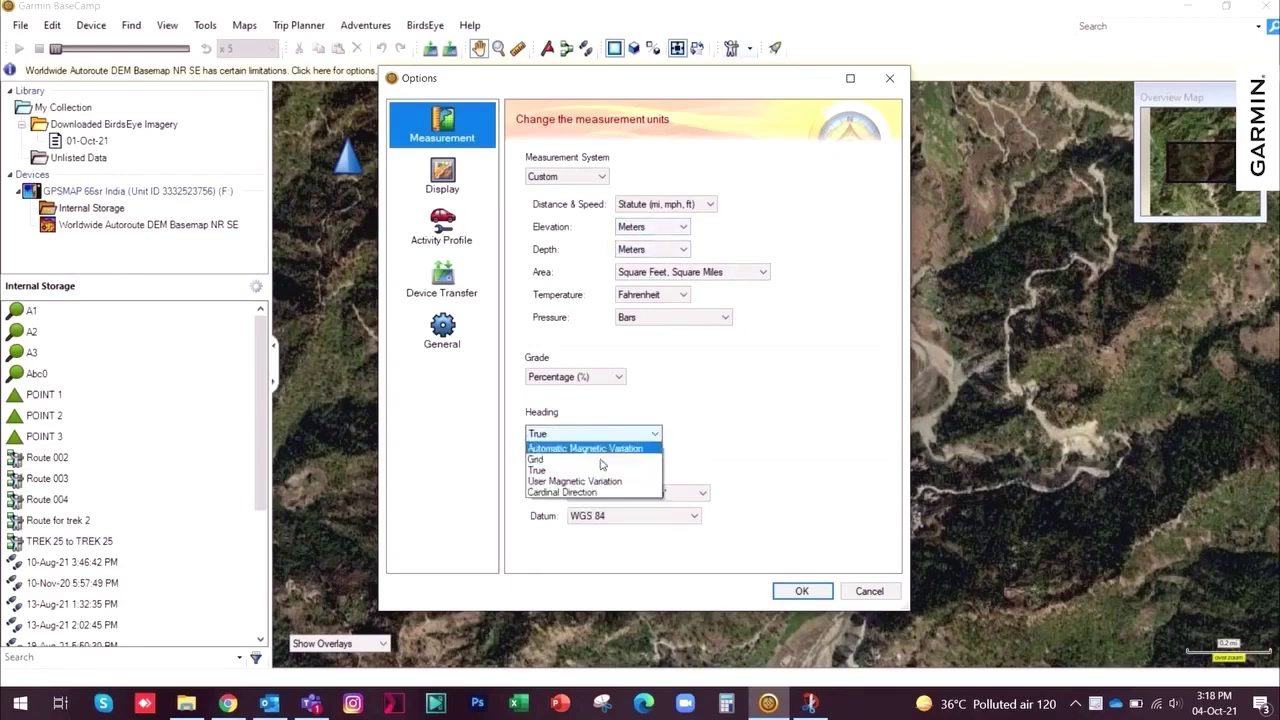
pyautogui.click(603, 471)
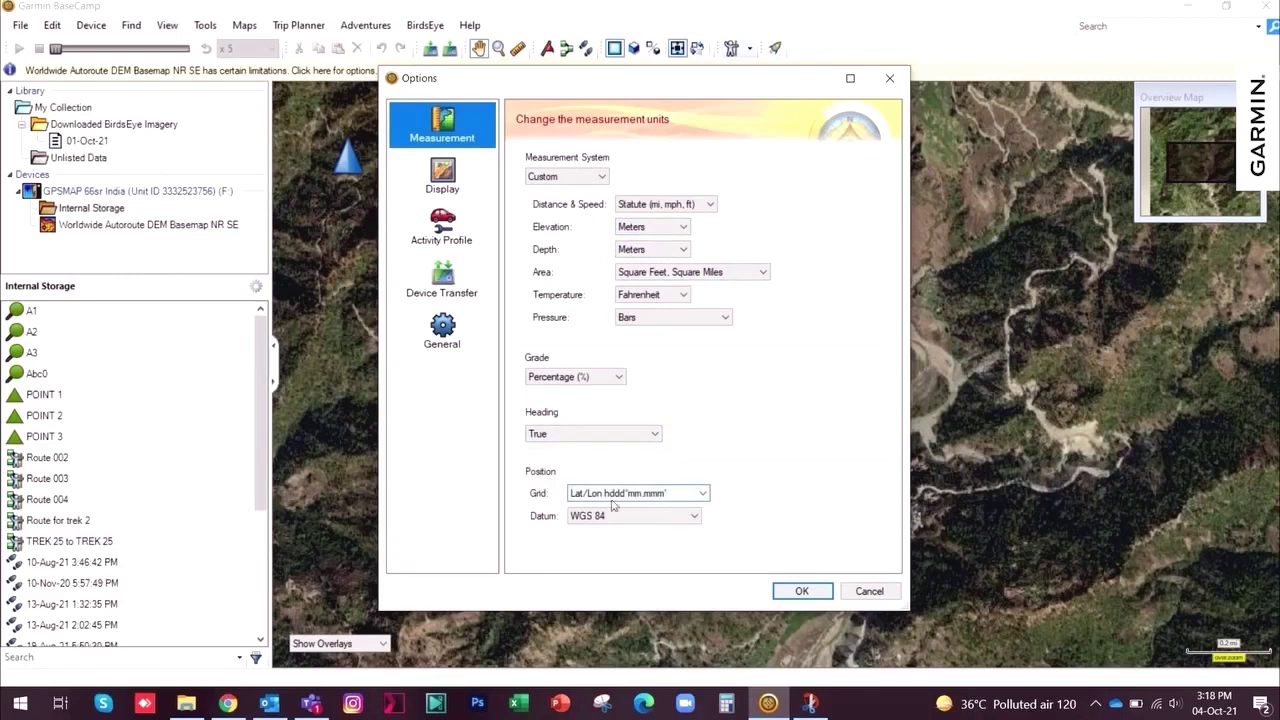
pyautogui.click(690, 500)
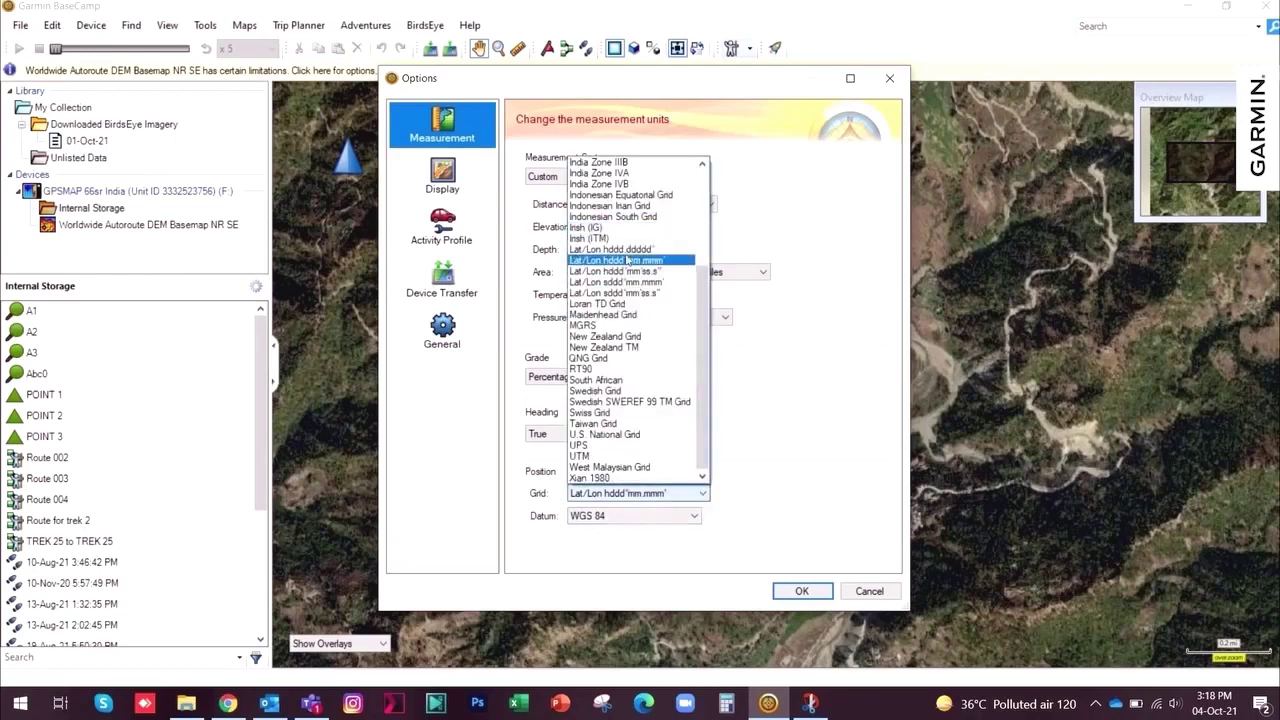
pyautogui.click(600, 256)
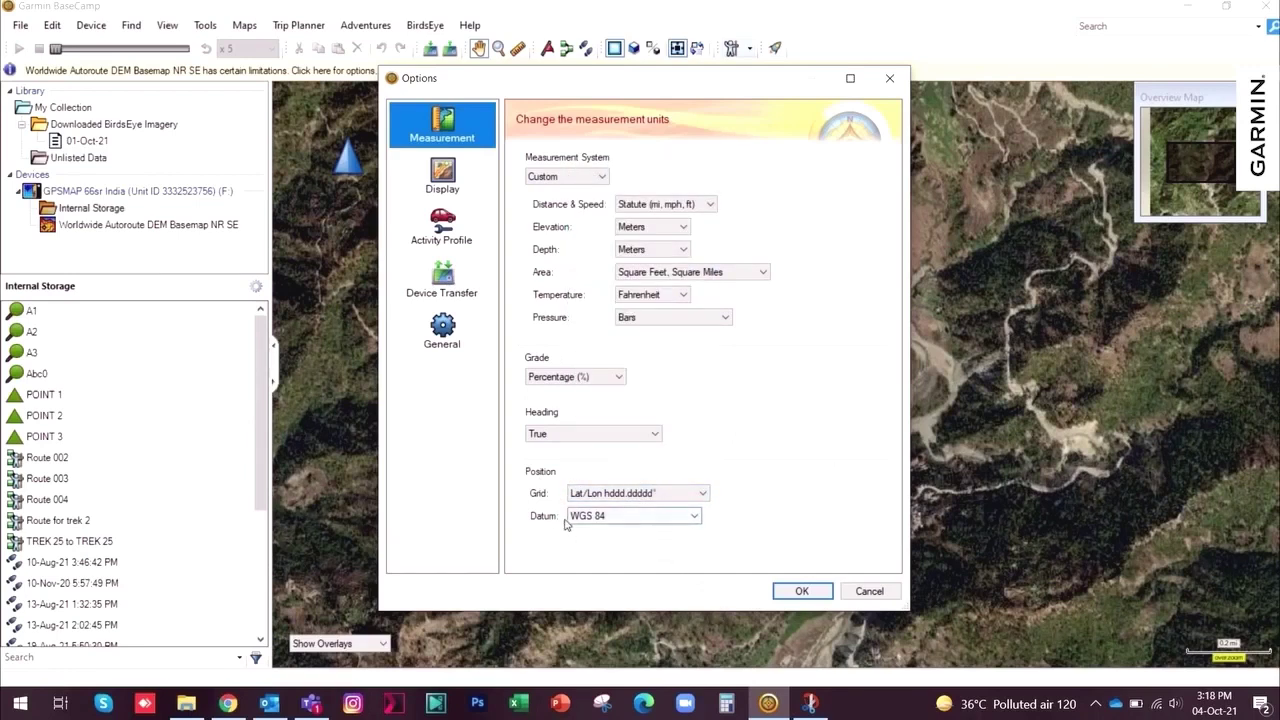
# Increase the map symbol size in the display options, to about three quarters of the way towards Large.
pyautogui.click(455, 183)
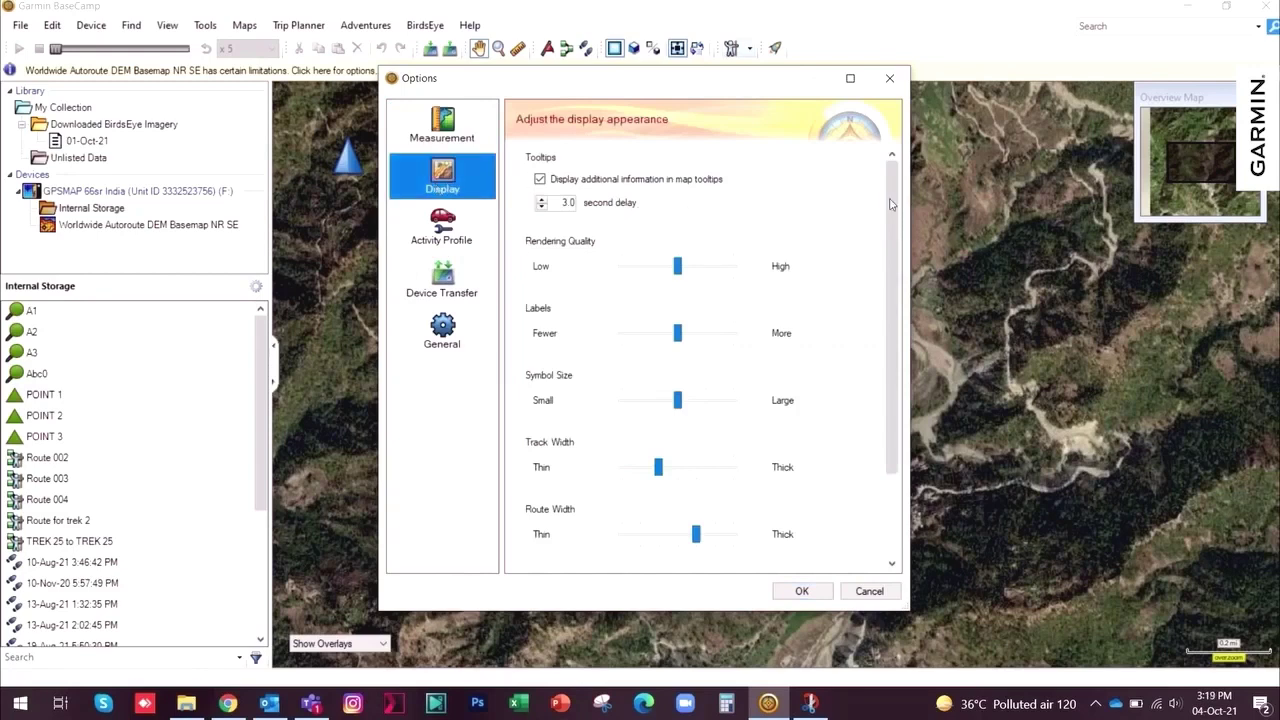
pyautogui.scroll(-2, 896, 230)
pyautogui.scroll(-2, 897, 262)
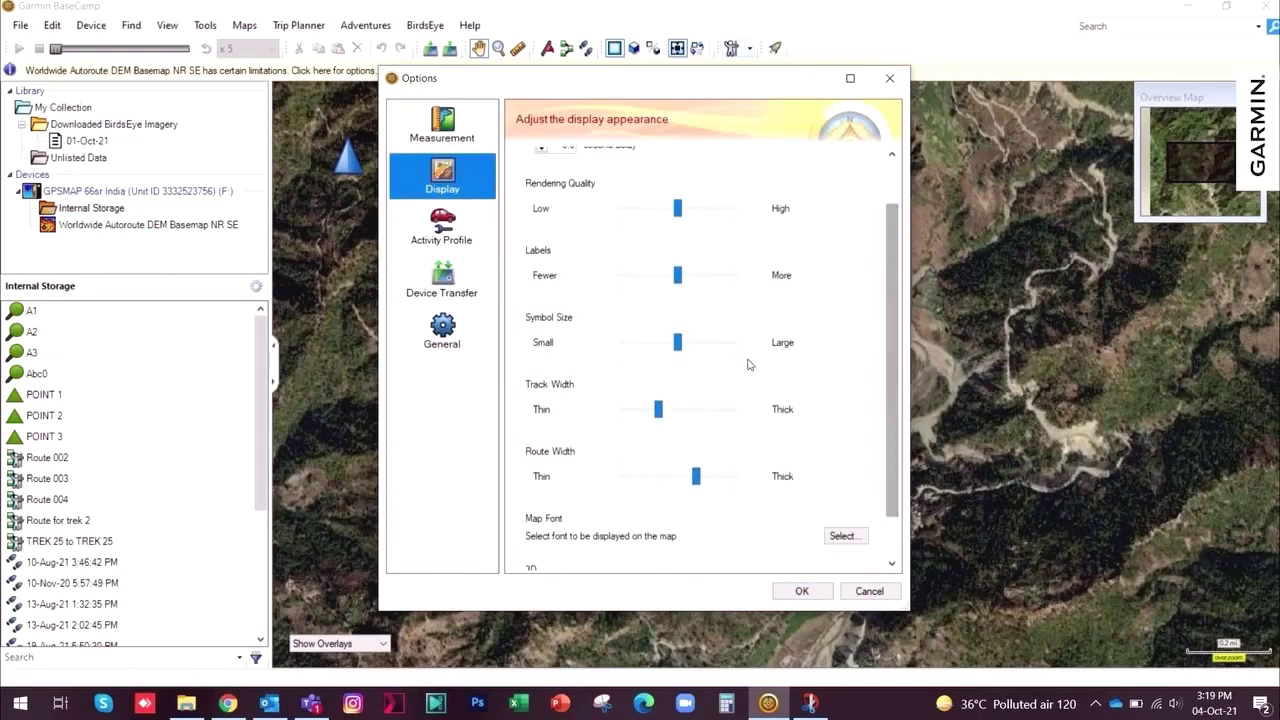
pyautogui.moveTo(688, 346); pyautogui.dragTo(705, 346)
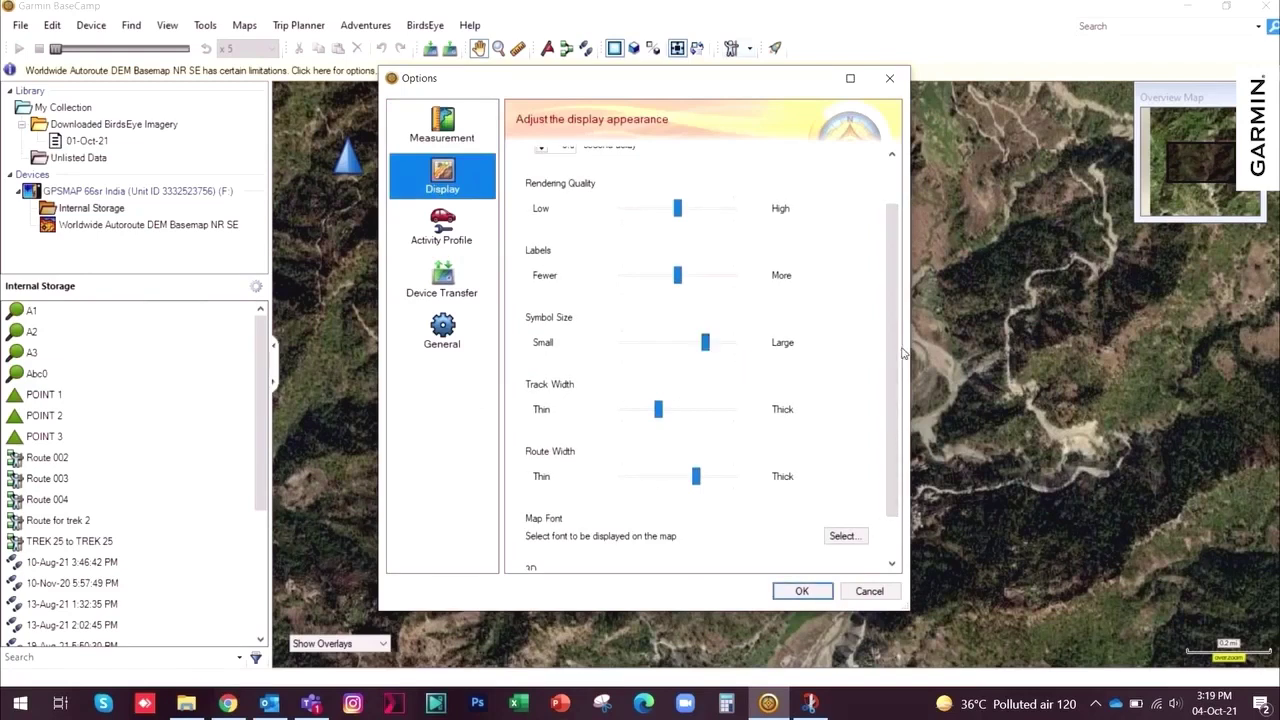
# Set the map font to Knockout 31 Junior Middleweight, Light style, size 11.
pyautogui.moveTo(897, 352); pyautogui.dragTo(897, 345)
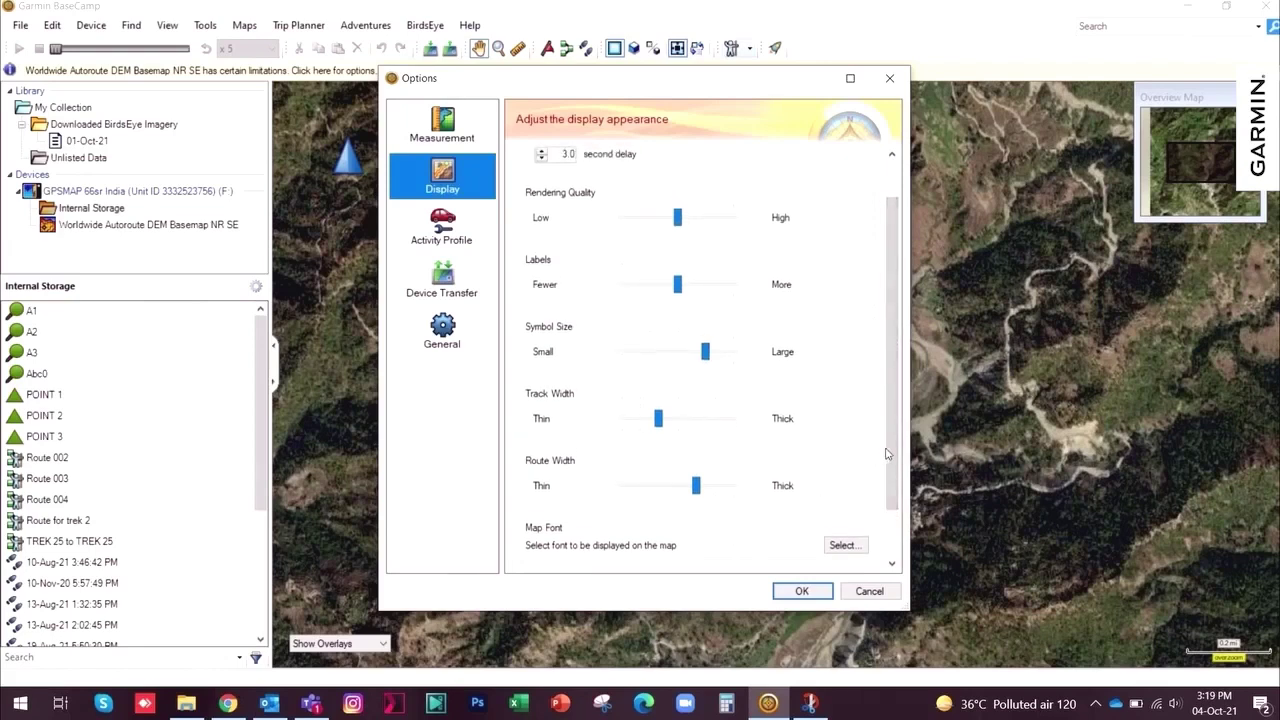
pyautogui.scroll(-1, 875, 498)
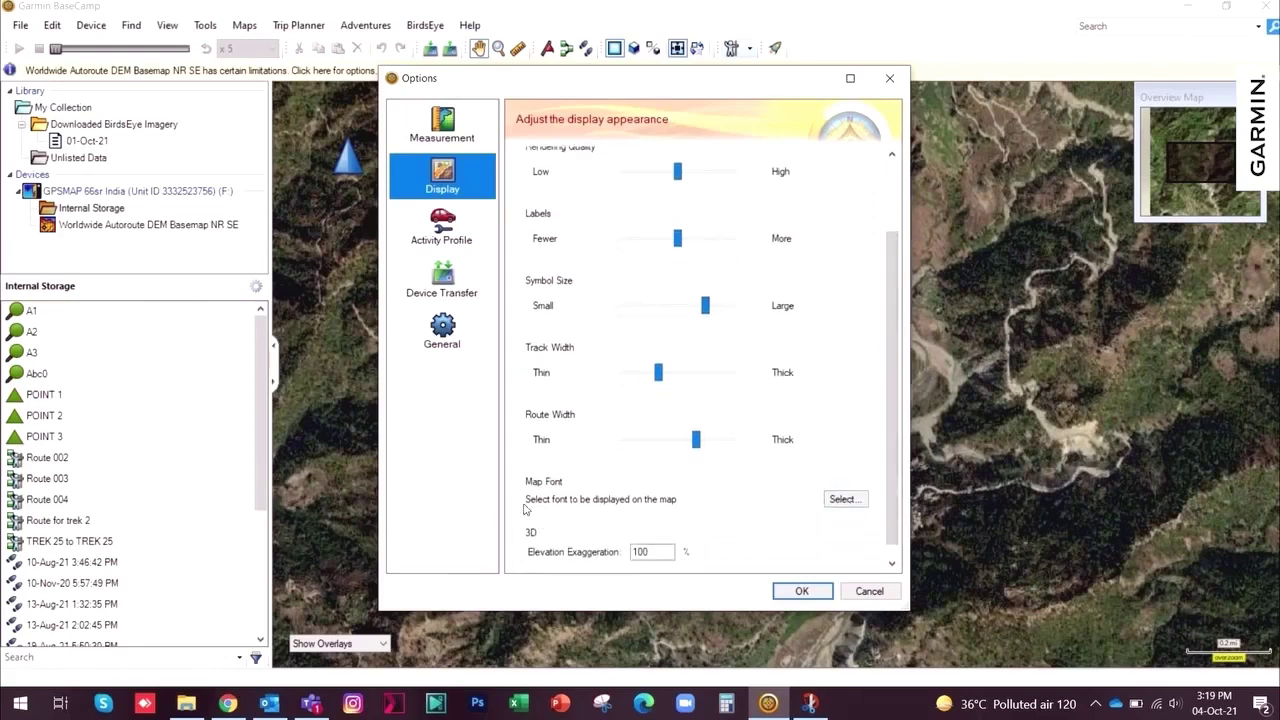
pyautogui.click(852, 503)
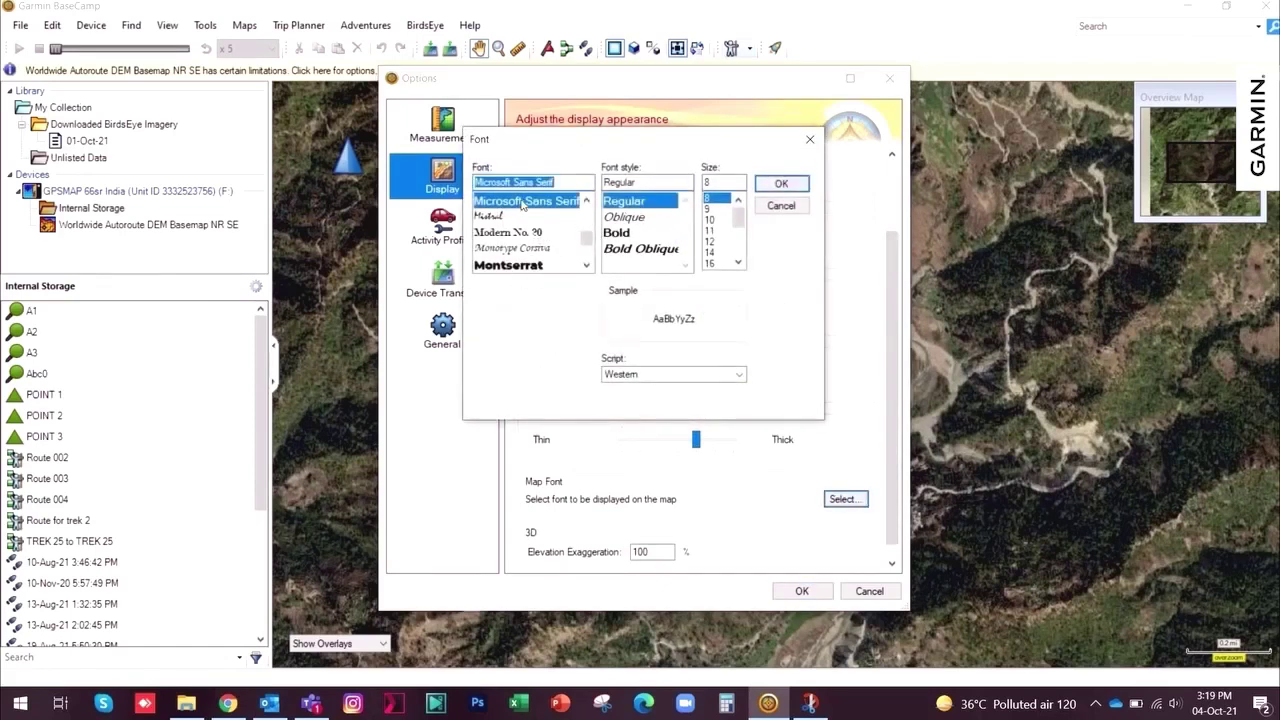
pyautogui.write('knoc')
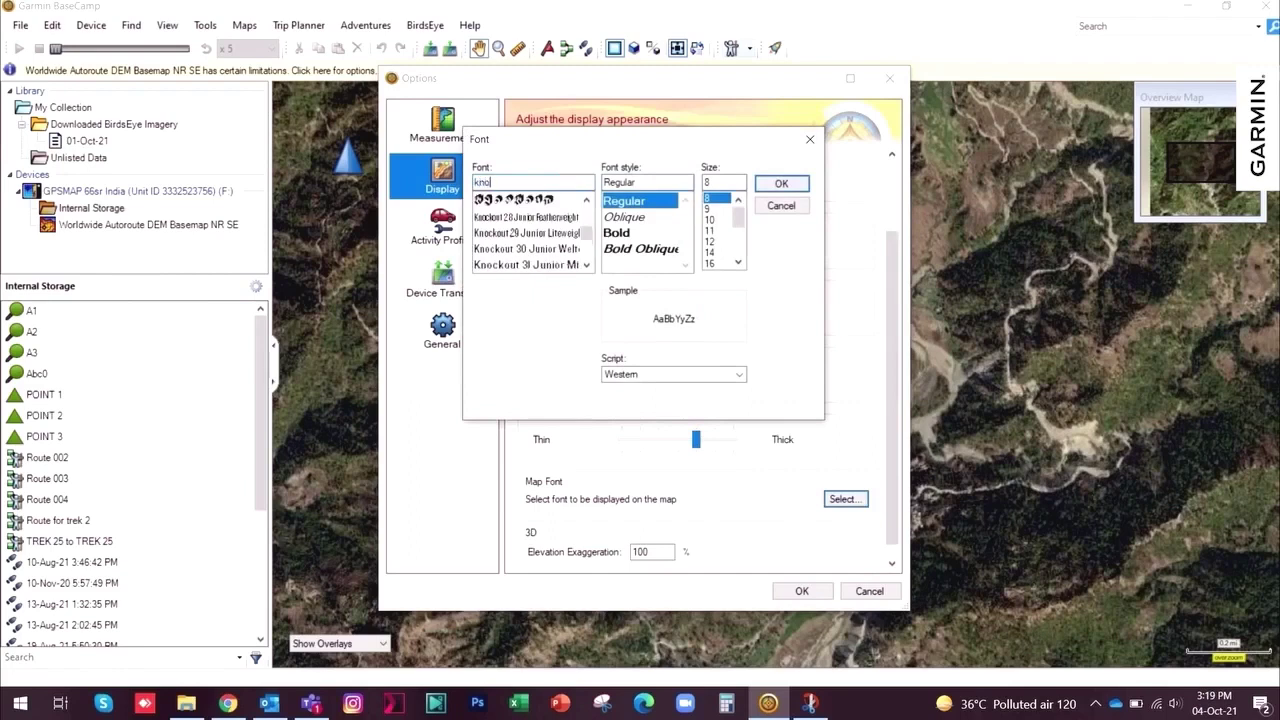
pyautogui.click(524, 265)
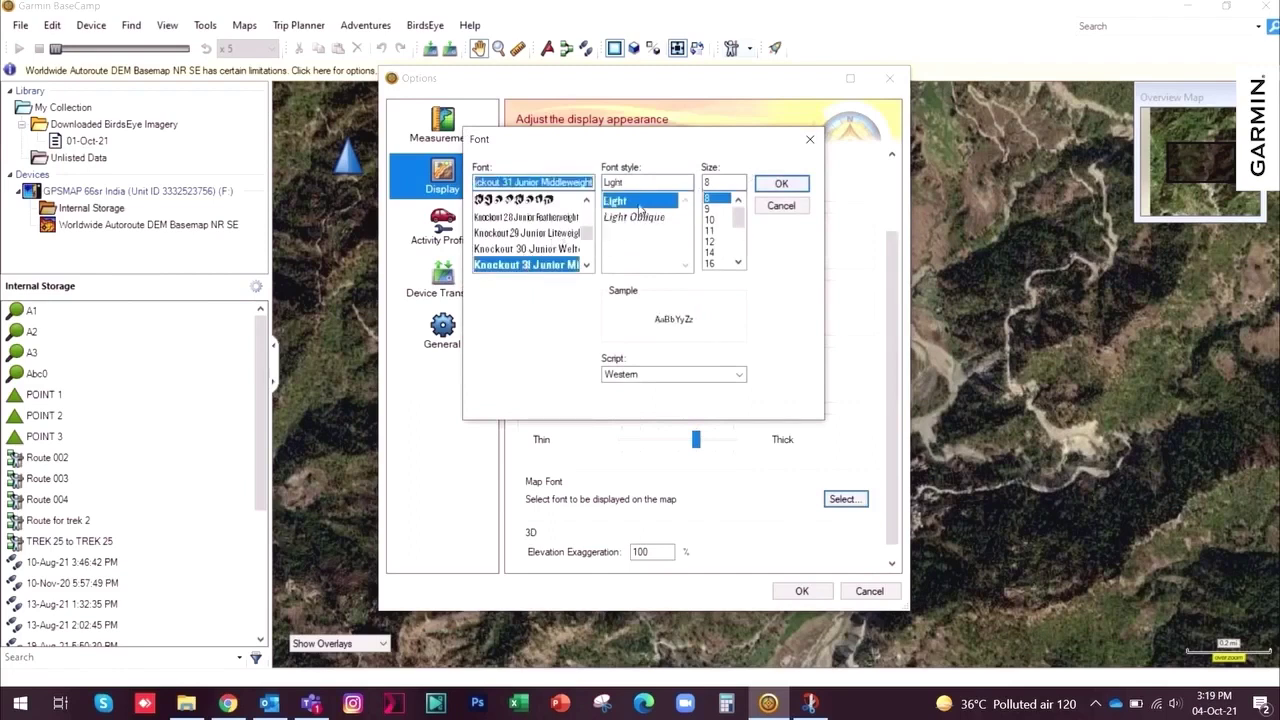
pyautogui.click(640, 203)
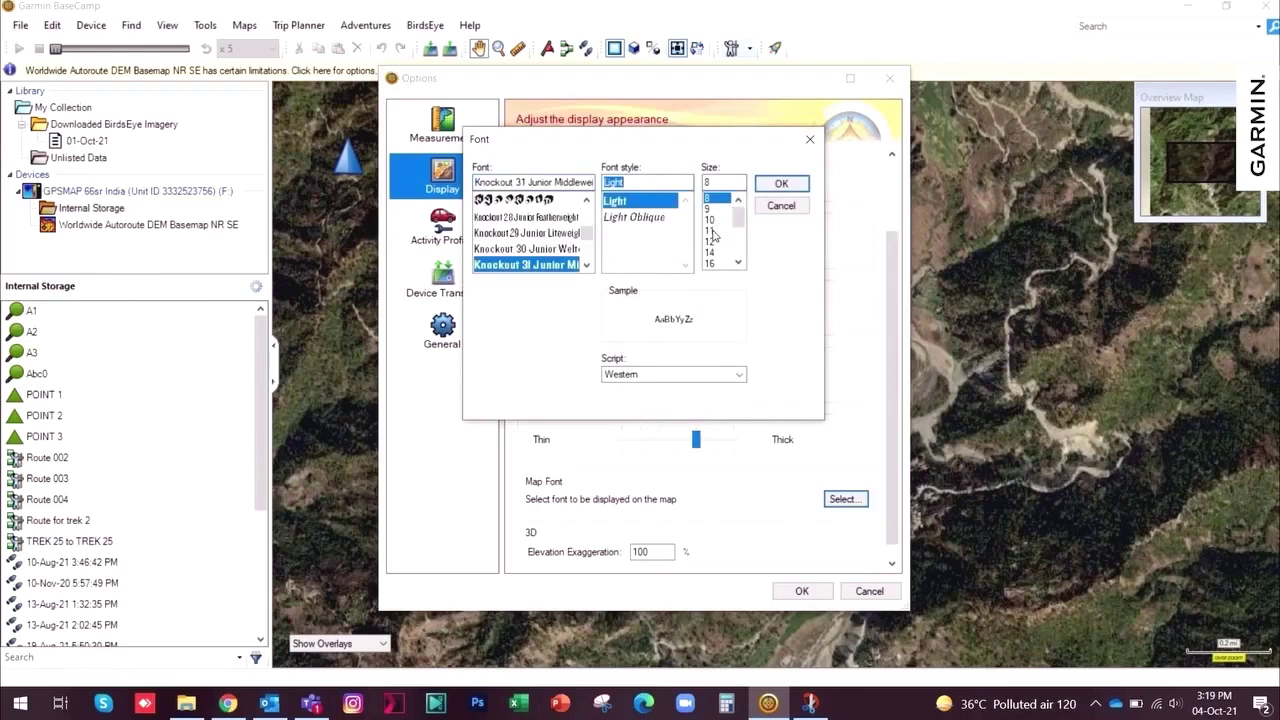
pyautogui.click(718, 230)
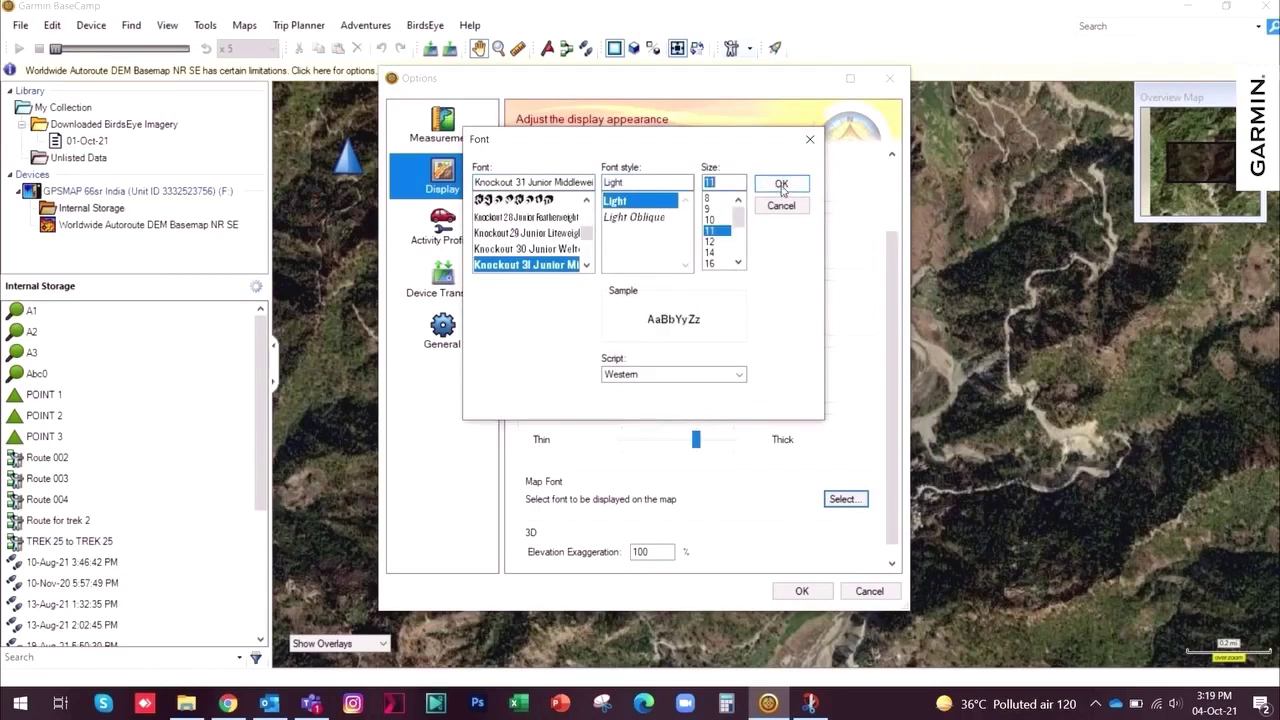
pyautogui.click(781, 186)
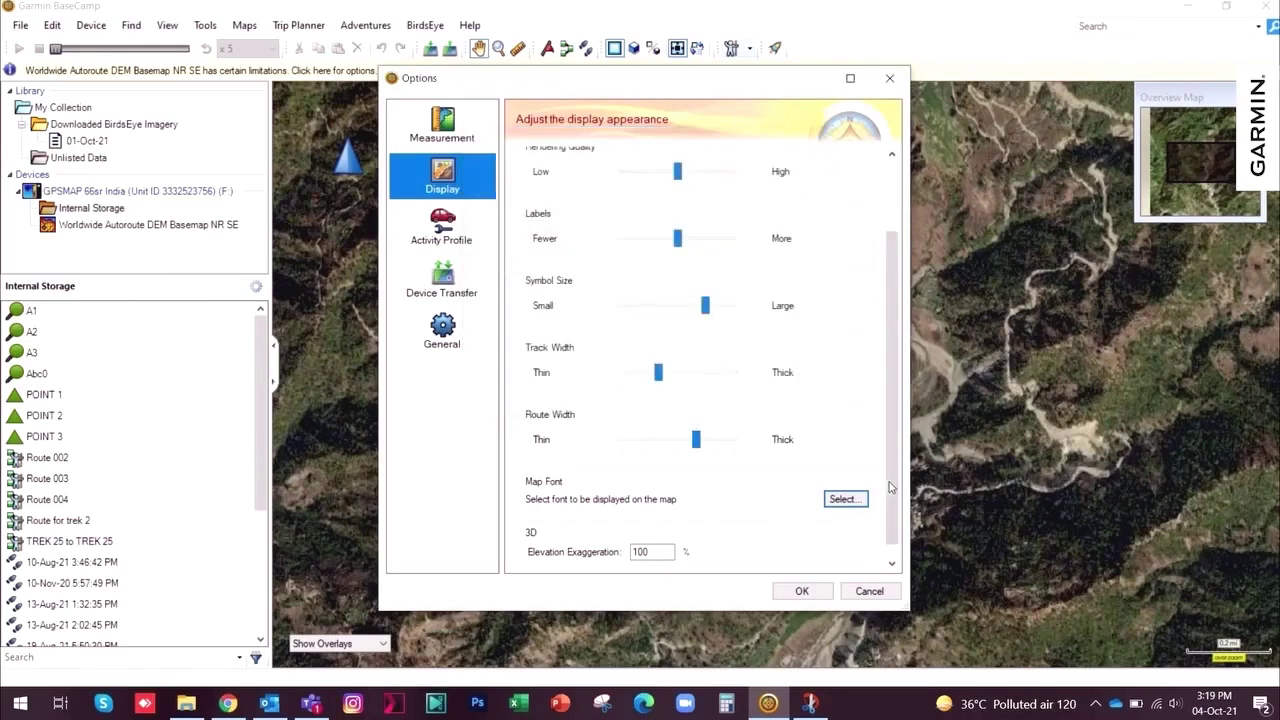
# Set the map tooltip delay to 2 seconds.
pyautogui.scroll(2, 887, 324)
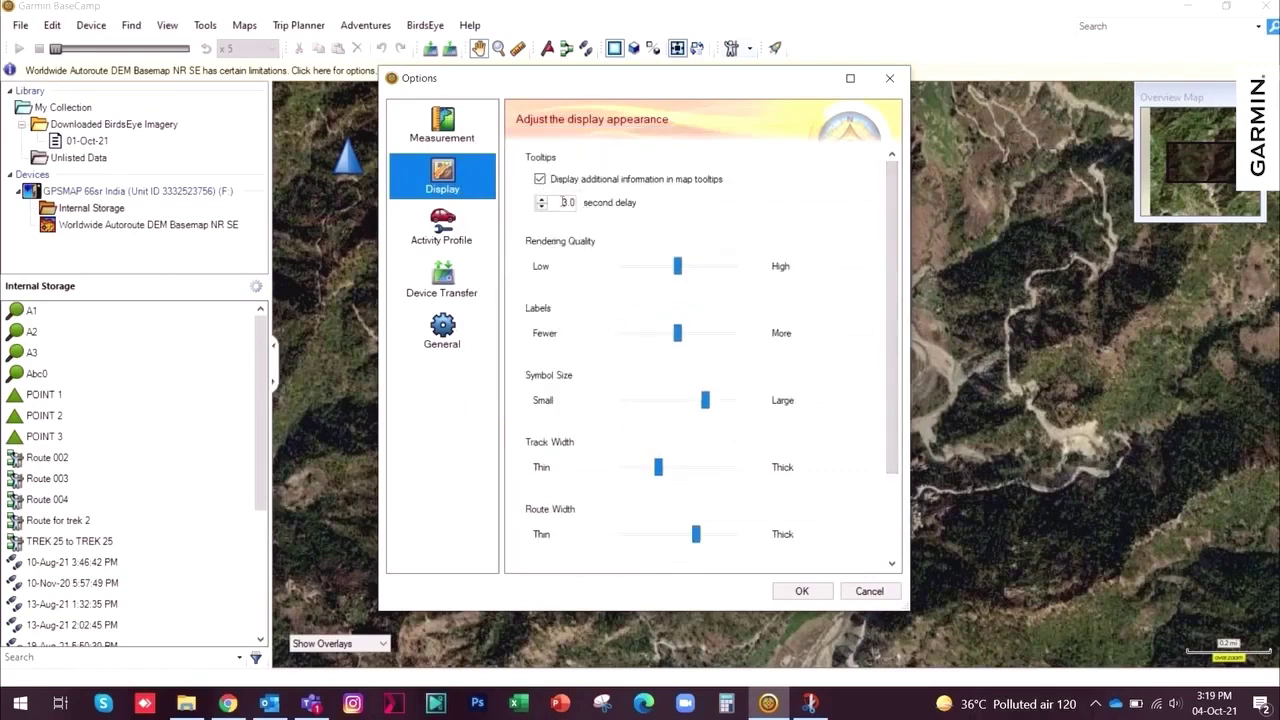
pyautogui.click(565, 202)
pyautogui.scroll(-1, 894, 262)
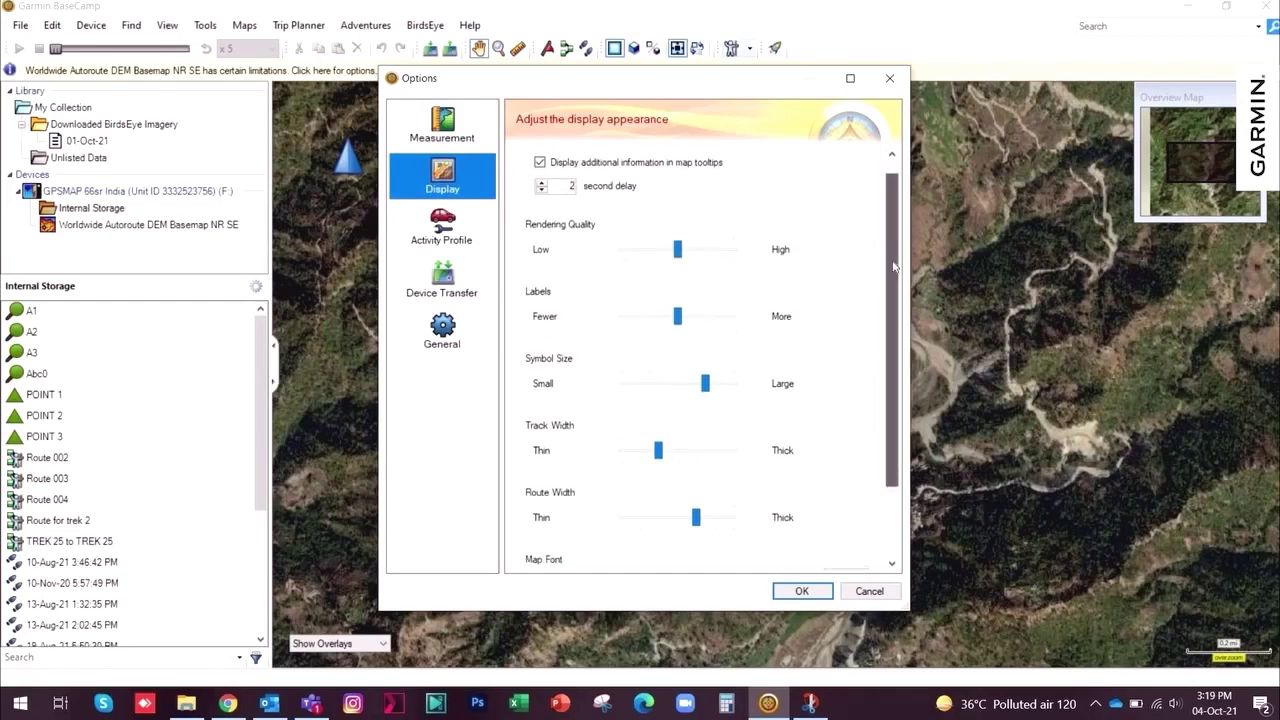
pyautogui.scroll(1, 490, 243)
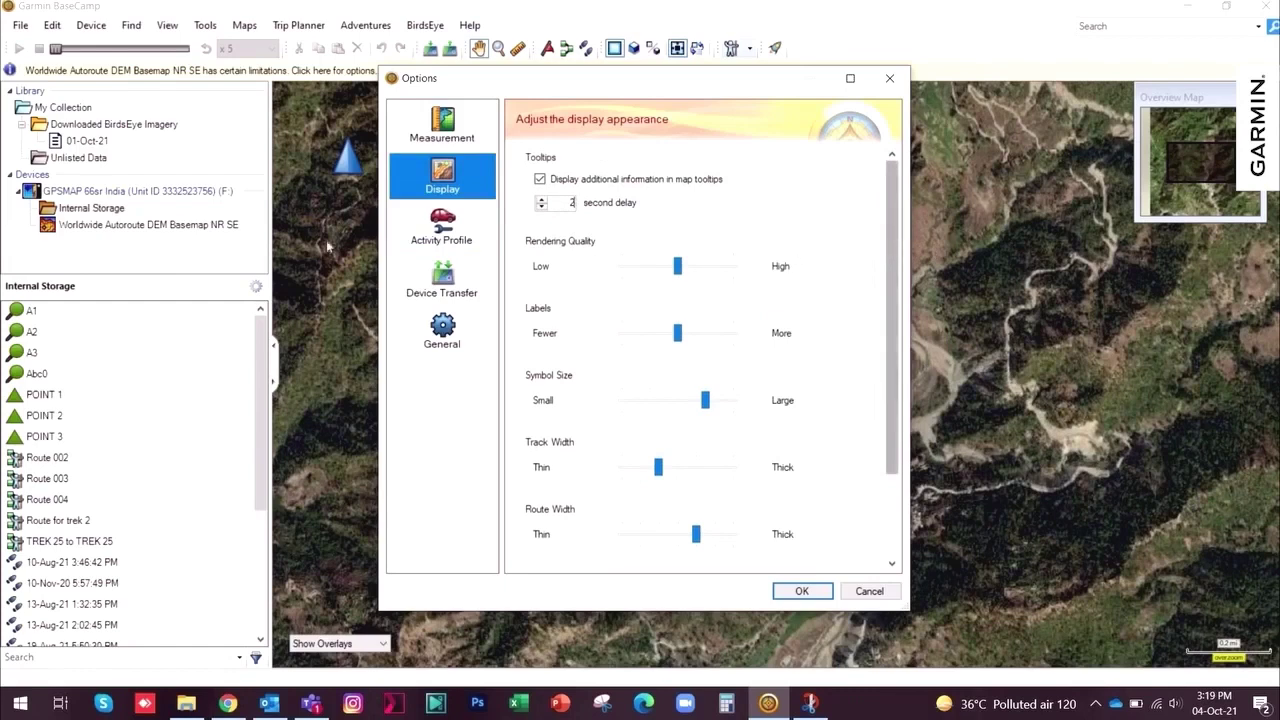
# Review the device transfer options for the GPSMAP 66sr and the application languages offered in the general options.
pyautogui.click(441, 280)
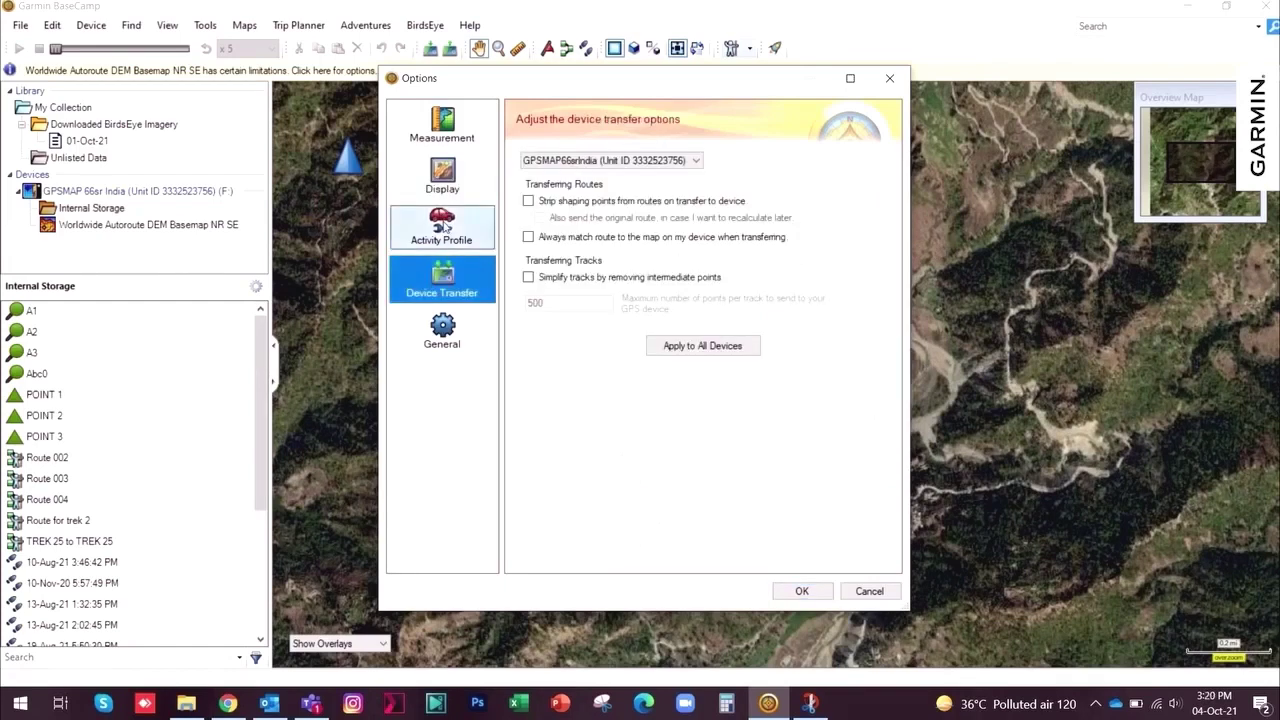
pyautogui.click(445, 226)
pyautogui.click(453, 260)
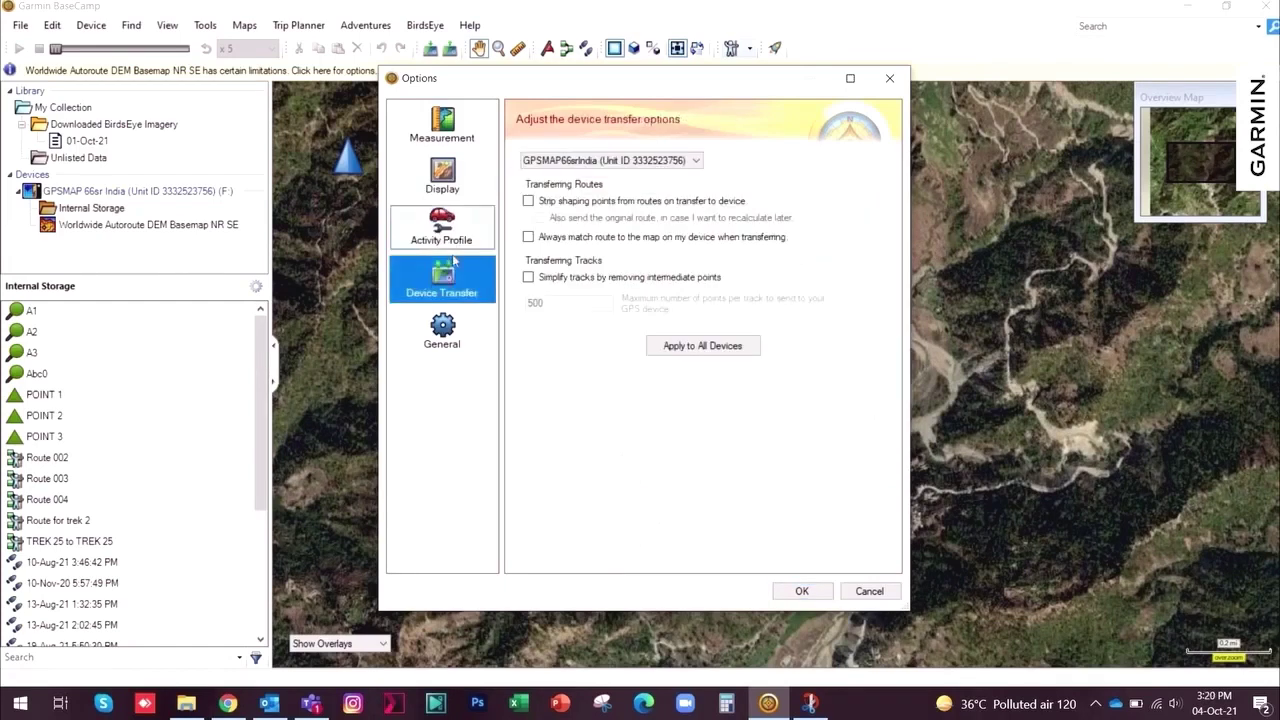
pyautogui.click(447, 338)
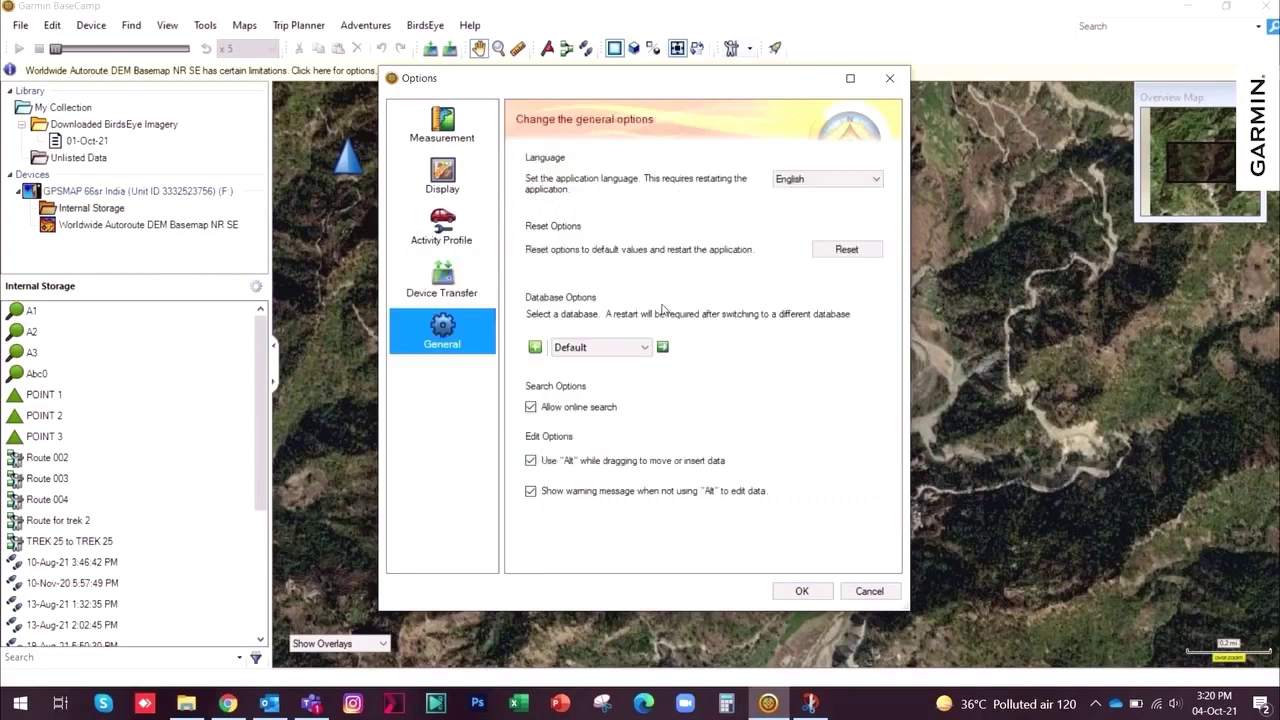
pyautogui.click(873, 182)
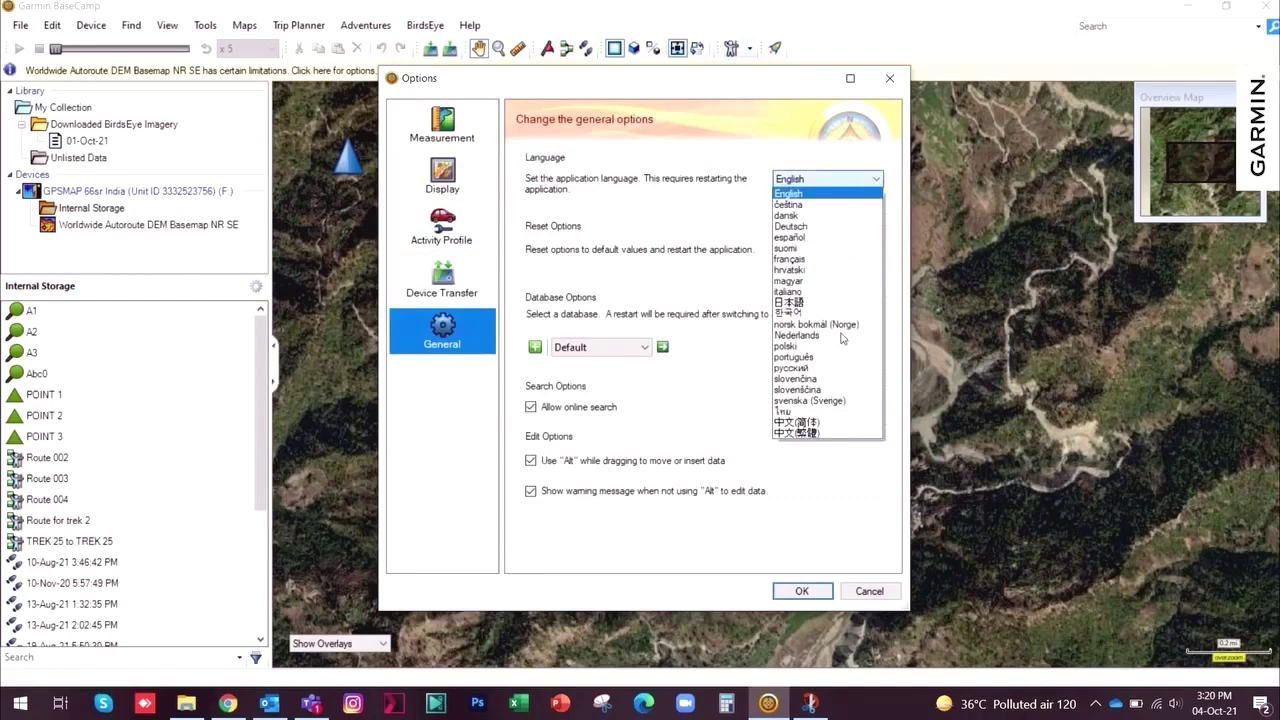
pyautogui.click(865, 180)
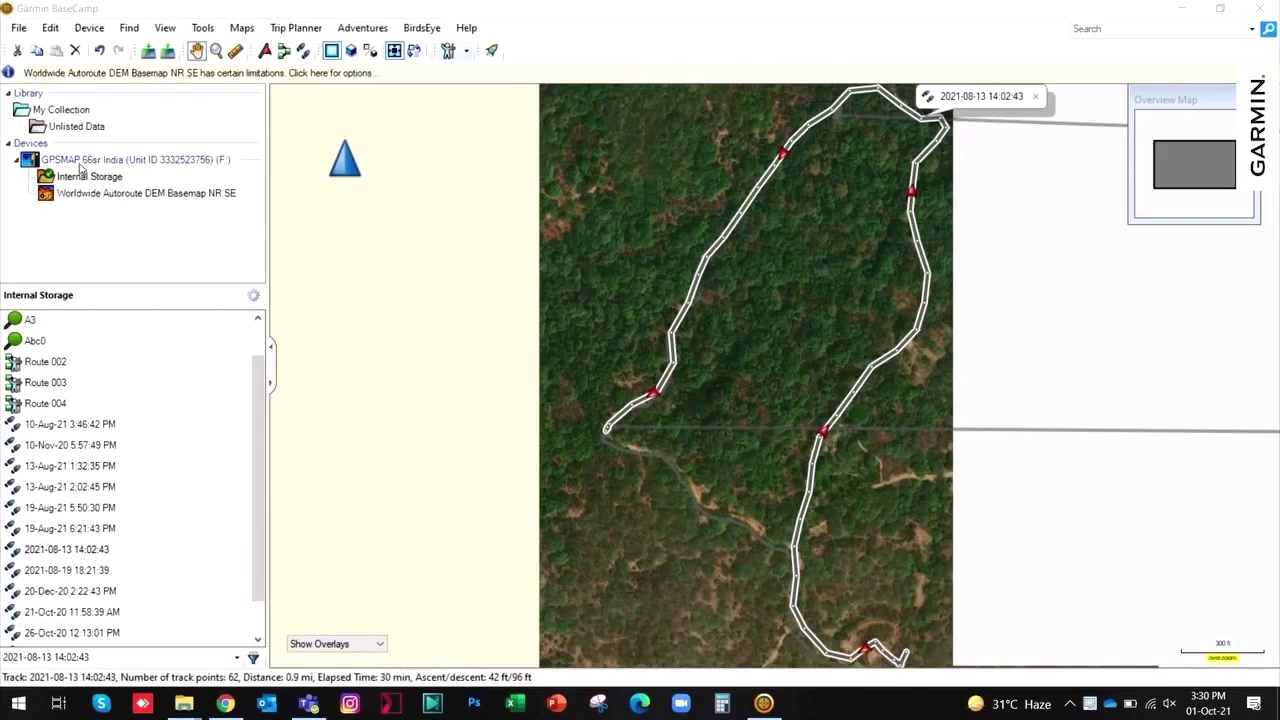
pyautogui.moveTo(254, 410); pyautogui.dragTo(254, 372)
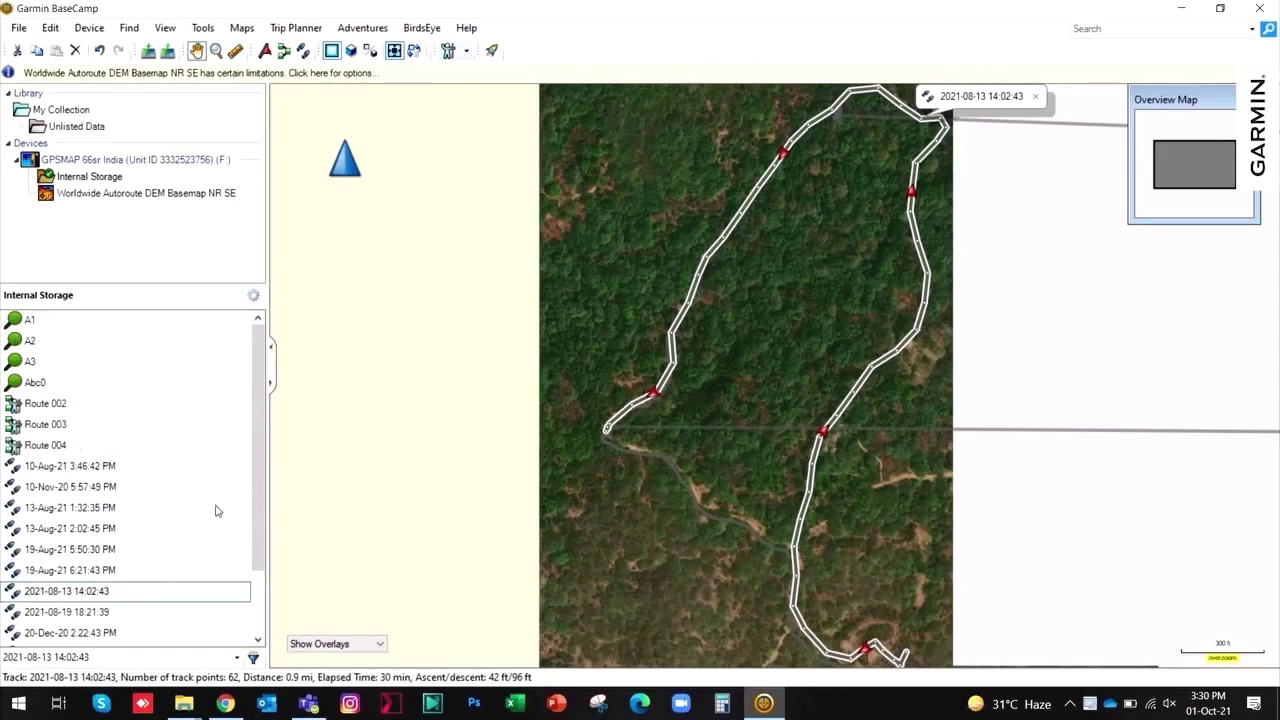
pyautogui.rightClick(92, 597)
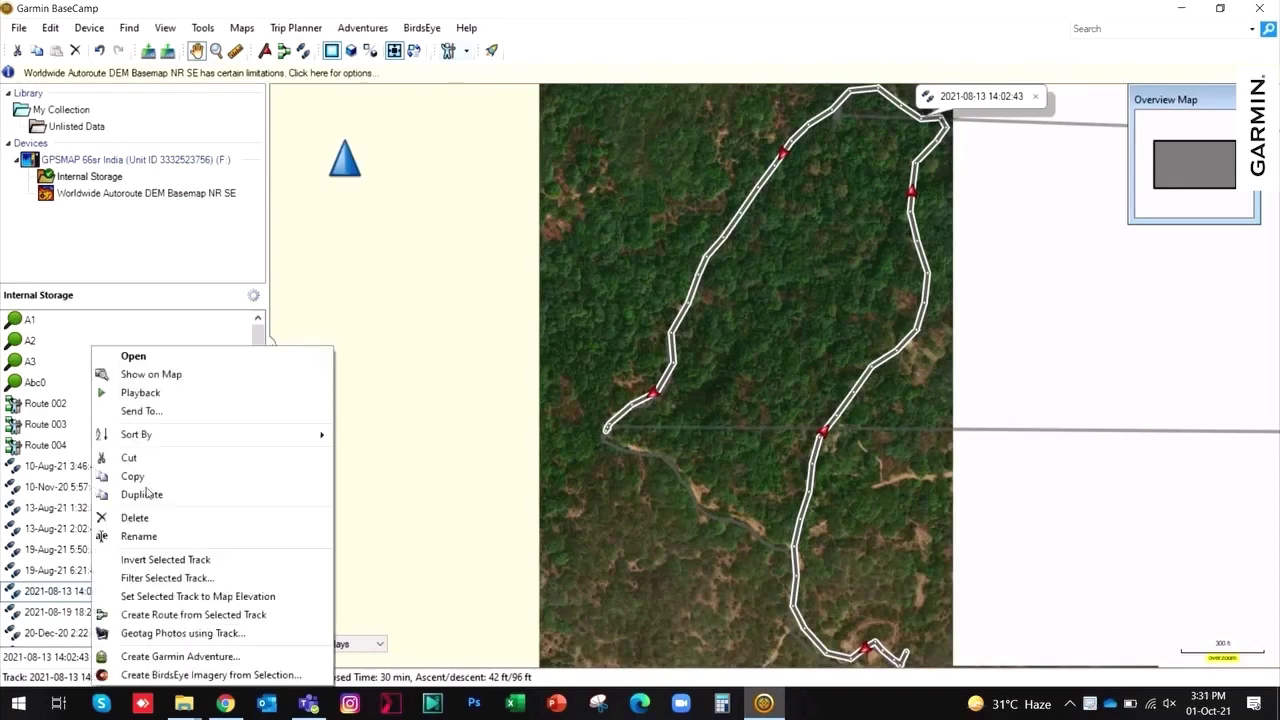
pyautogui.click(188, 377)
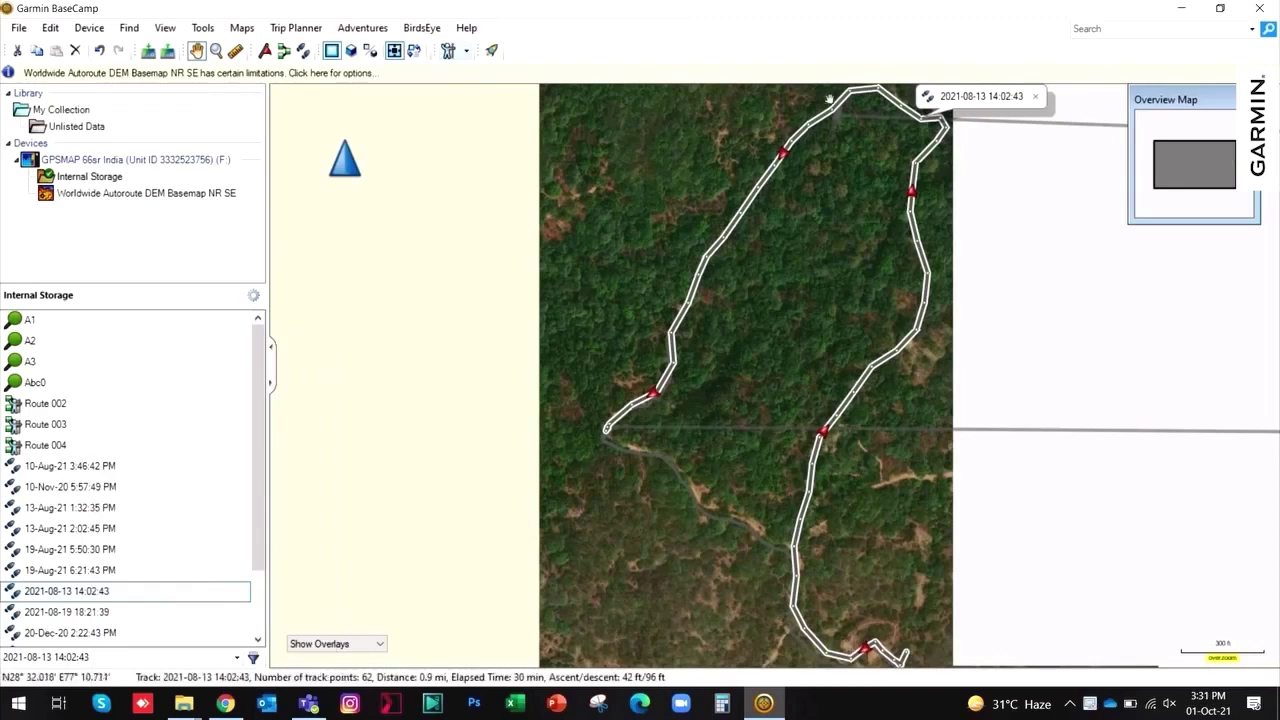
pyautogui.moveTo(856, 571); pyautogui.dragTo(850, 557)
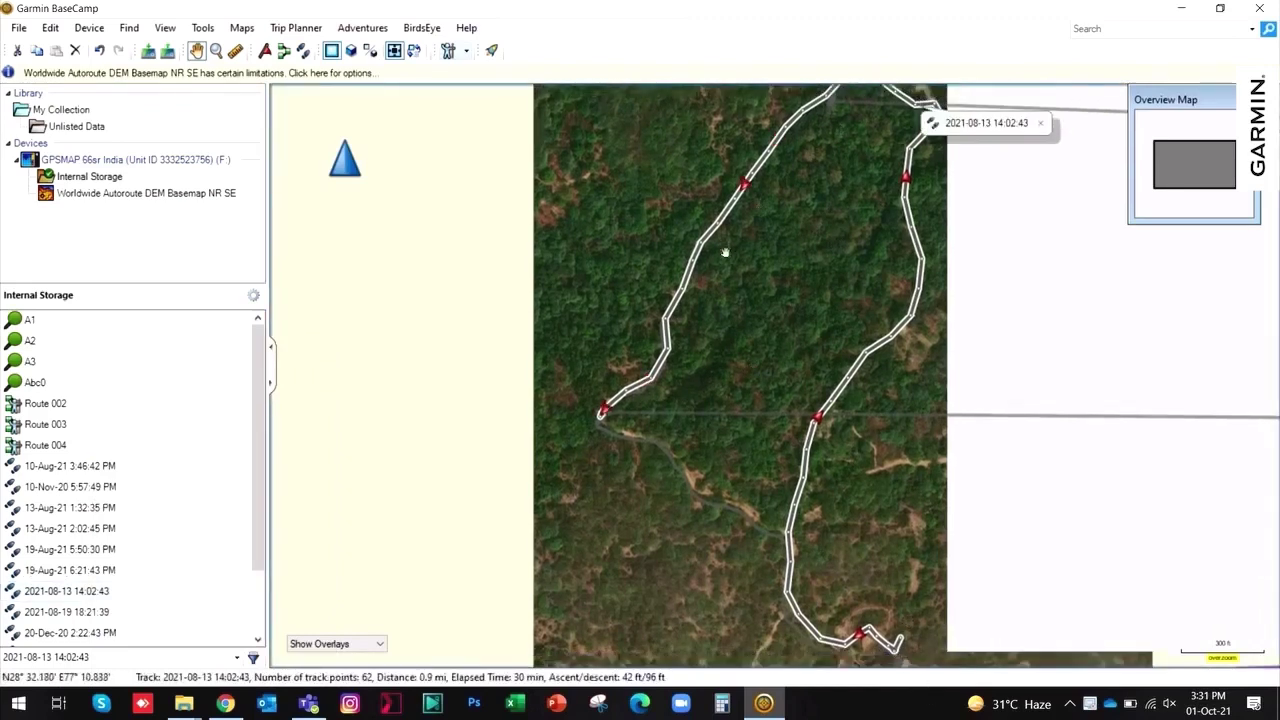
pyautogui.doubleClick(68, 591)
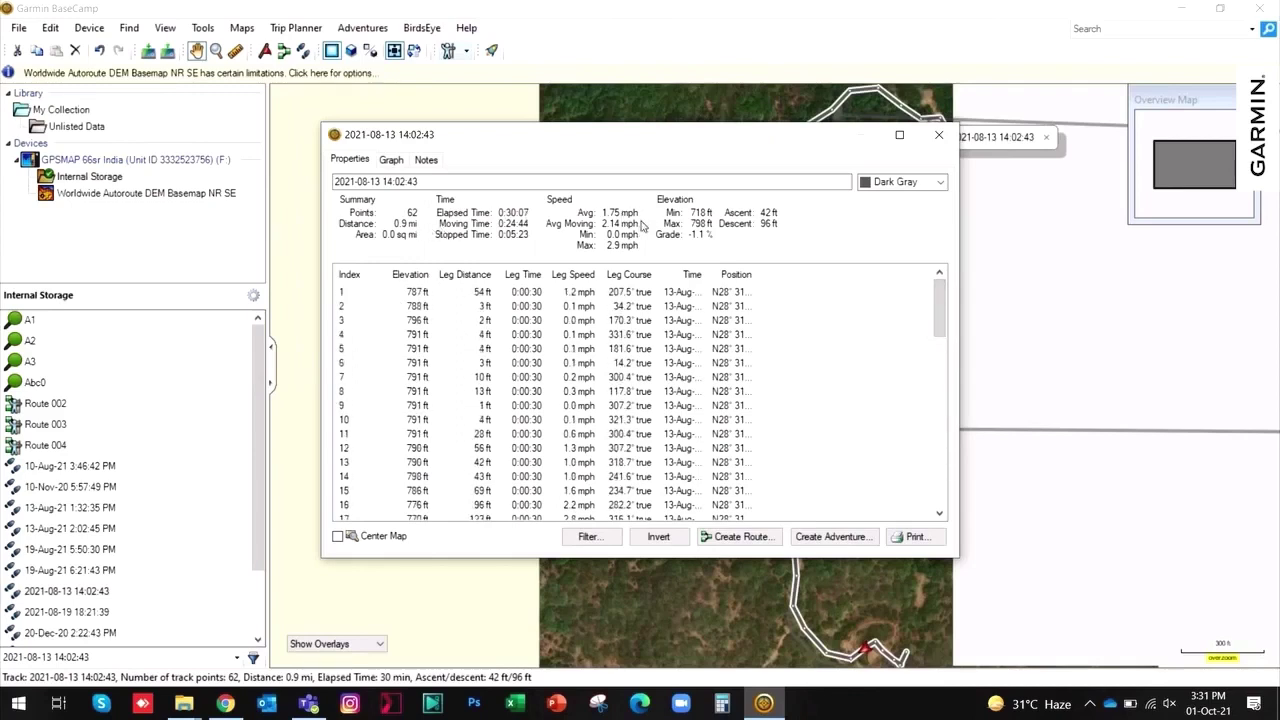
pyautogui.click(389, 160)
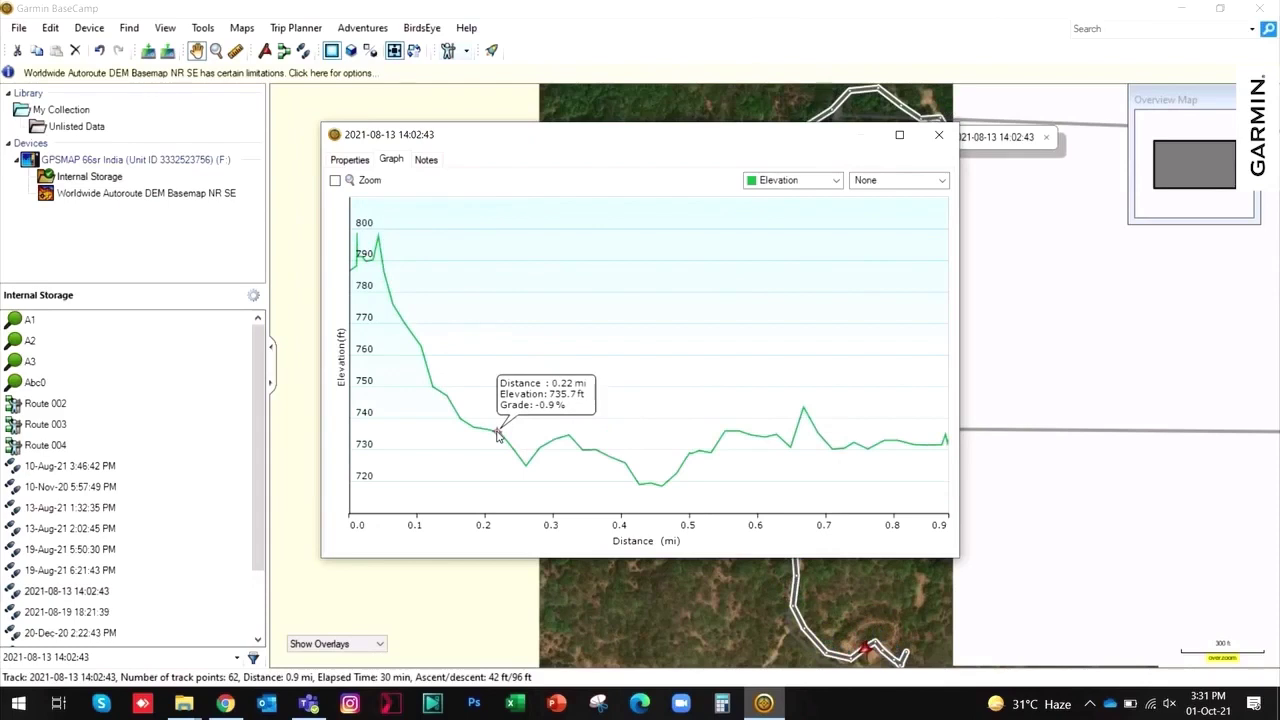
pyautogui.click(431, 161)
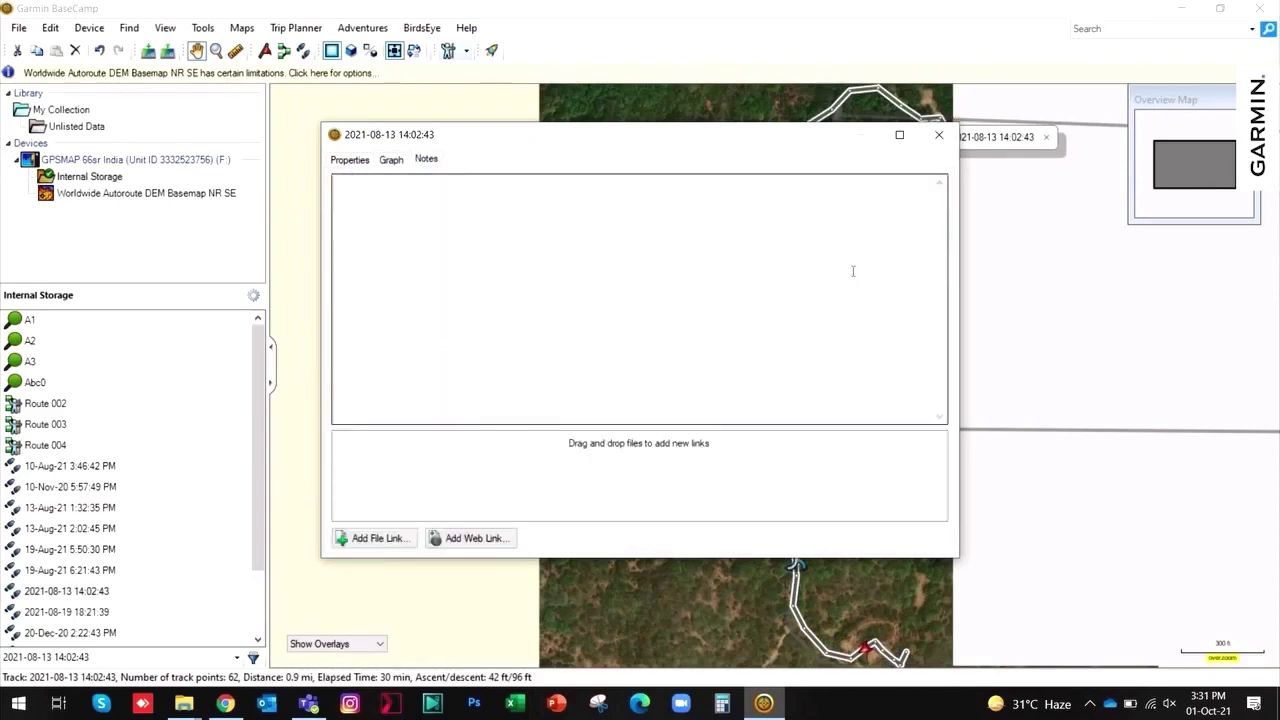
pyautogui.click(350, 160)
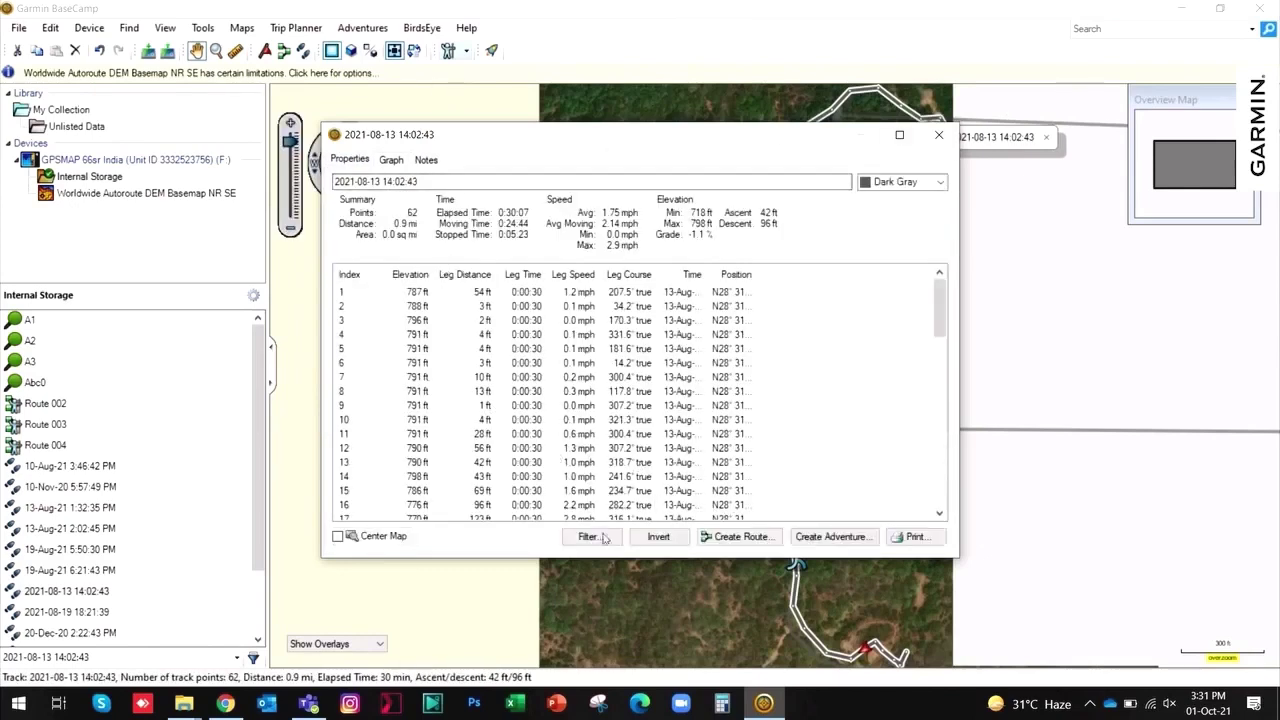
pyautogui.click(904, 540)
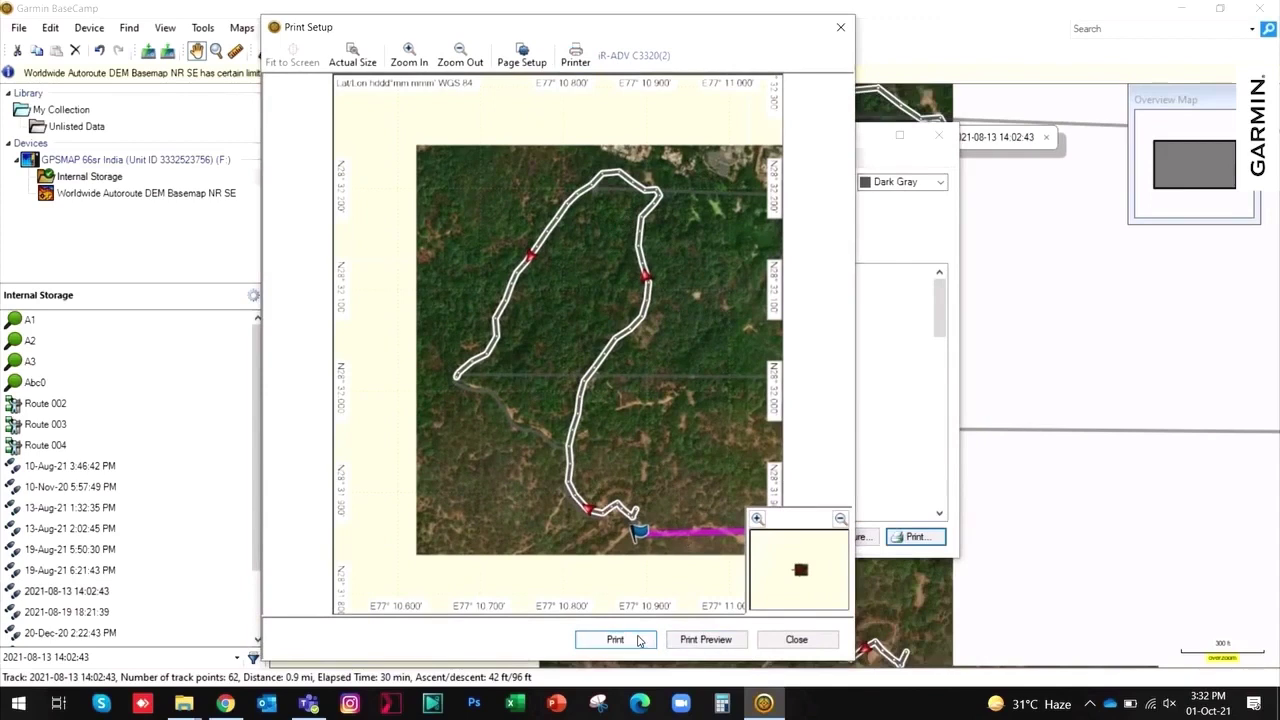
pyautogui.click(738, 638)
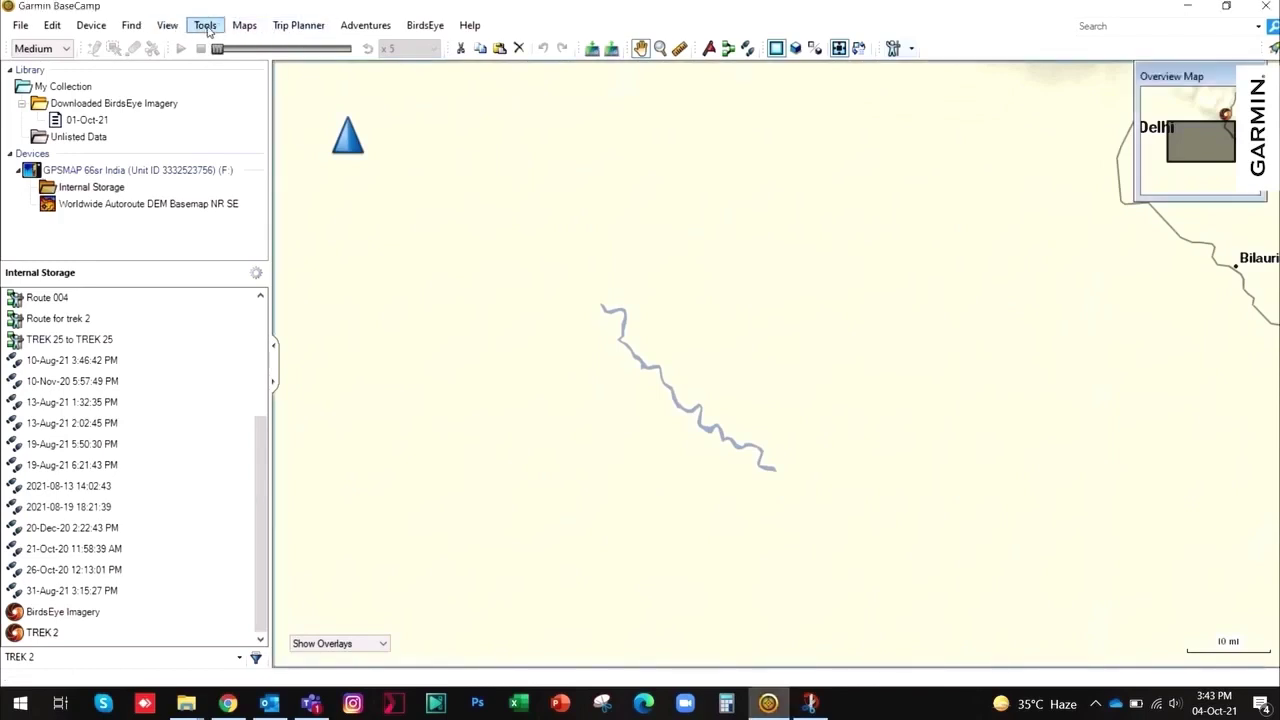
# Set the map detail level to Highest.
pyautogui.click(205, 27)
pyautogui.moveTo(172, 27)
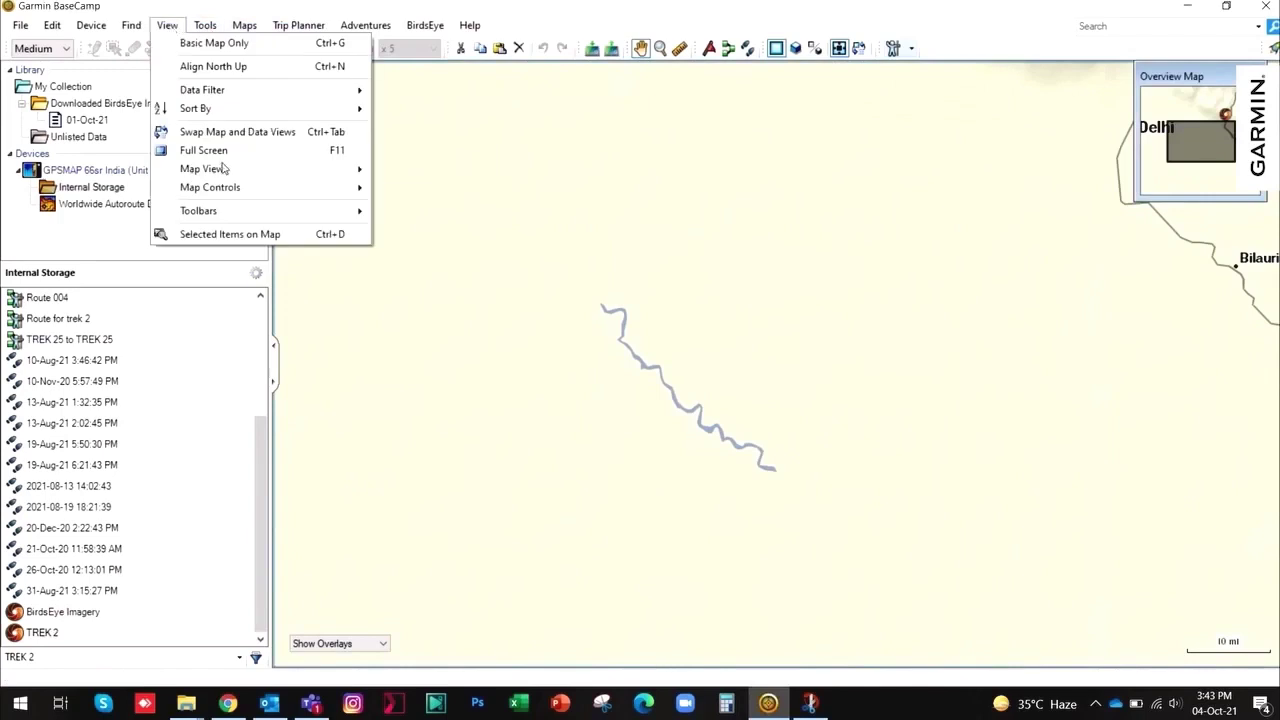
pyautogui.moveTo(281, 214)
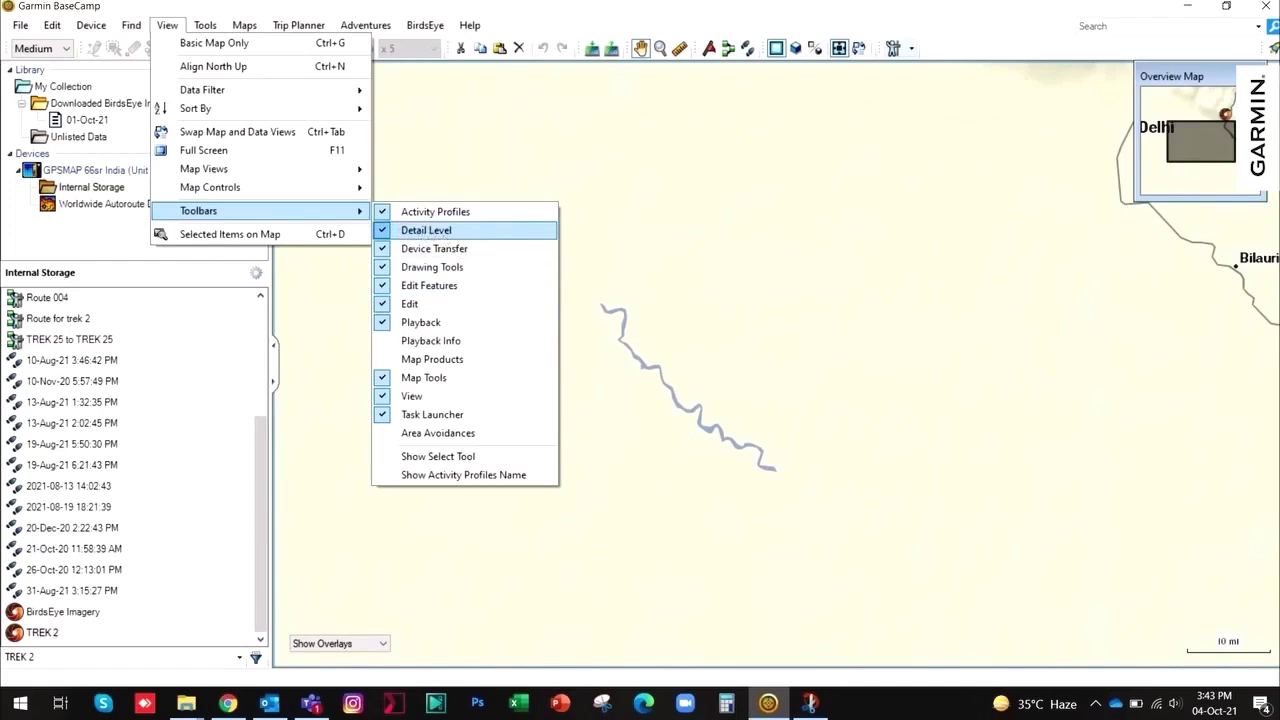
pyautogui.click(8, 40)
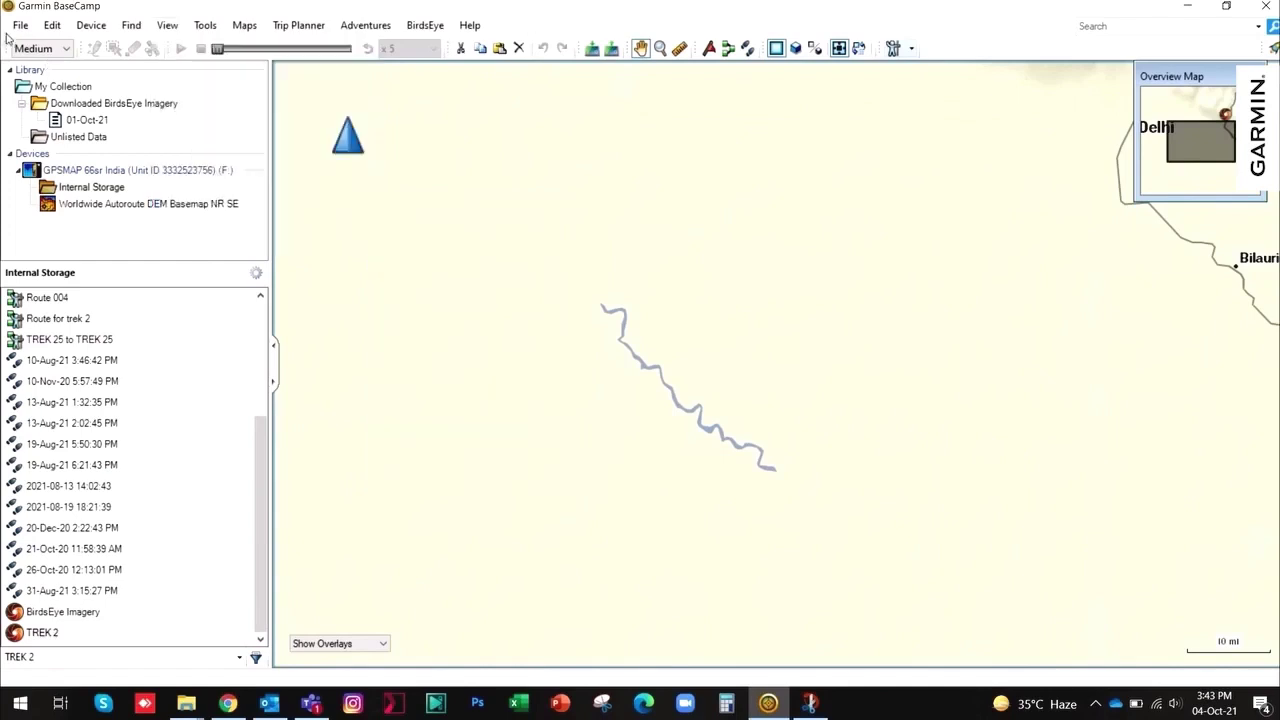
pyautogui.click(64, 49)
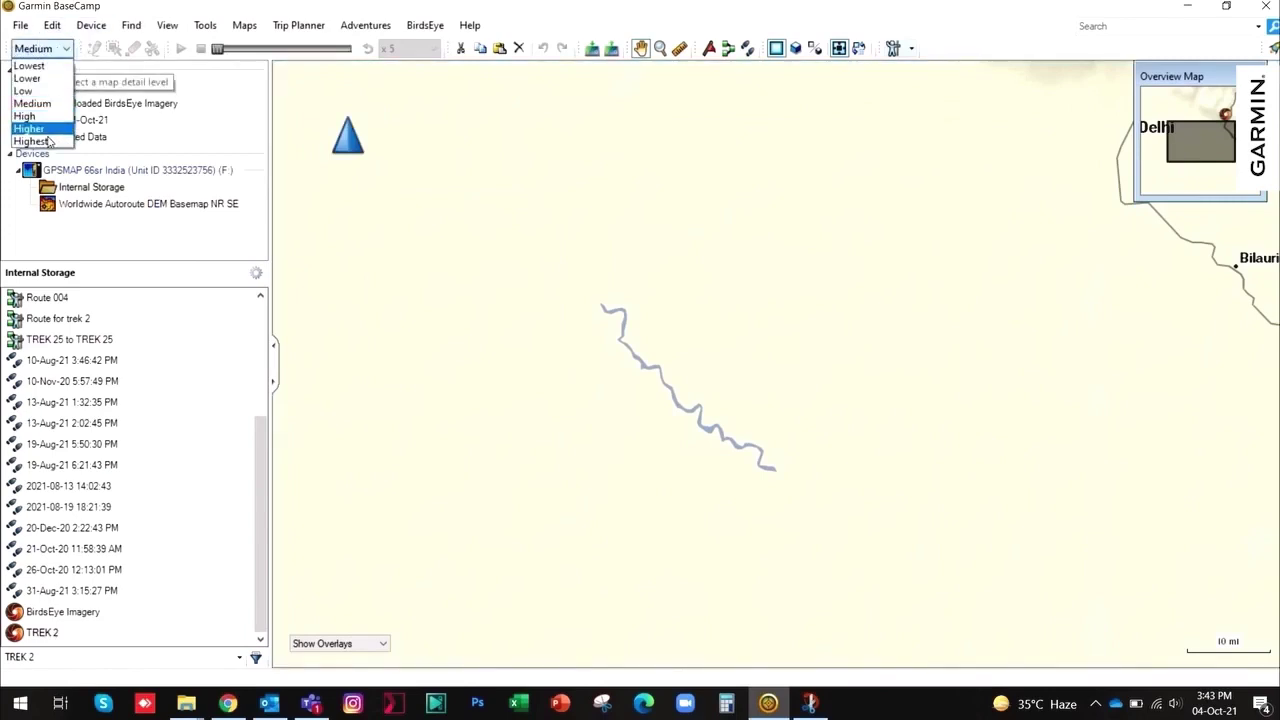
pyautogui.click(40, 141)
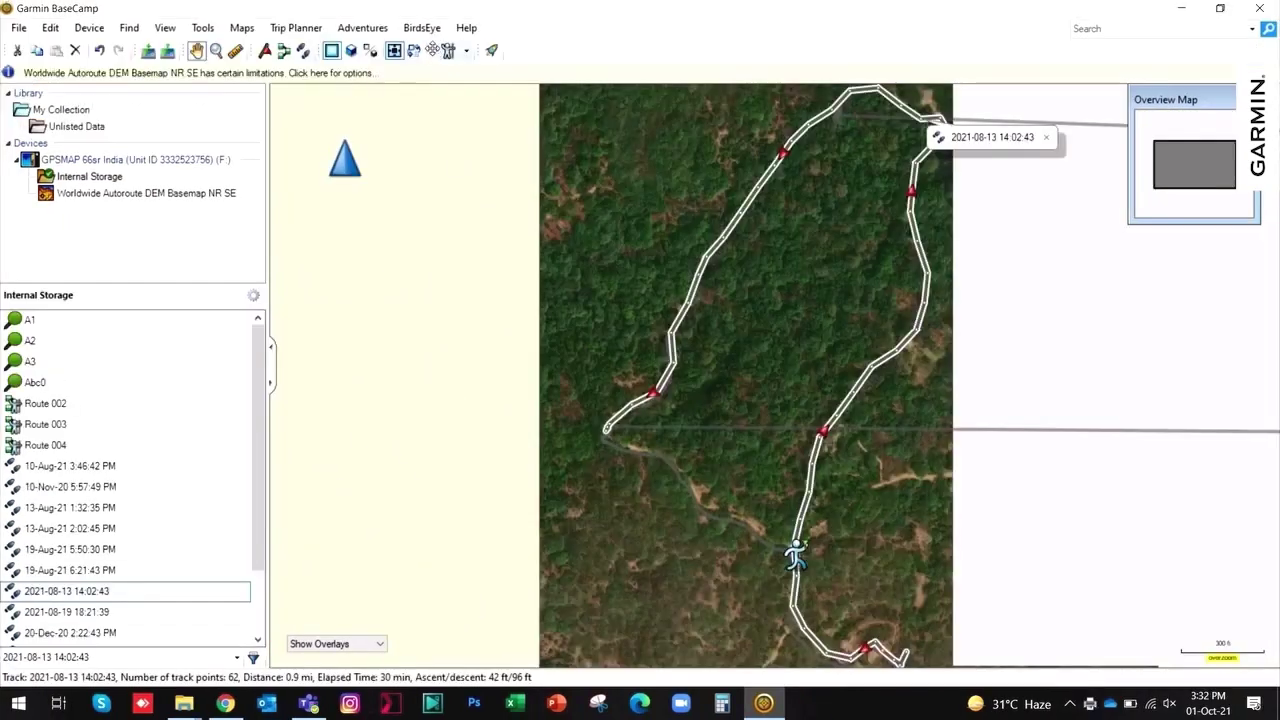
# Start a BirdsEye Imagery download for the GPSMAP 66sr and place the download area over the hills east of Delhi.
pyautogui.click(429, 33)
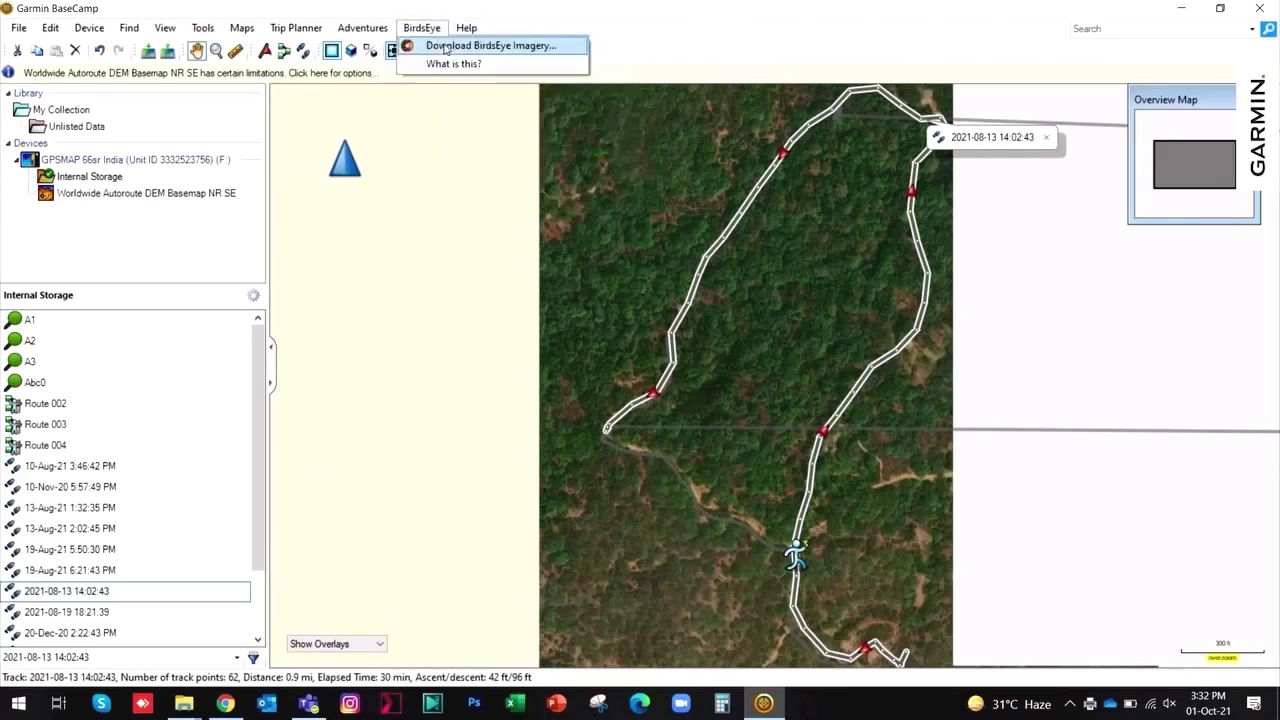
pyautogui.click(446, 49)
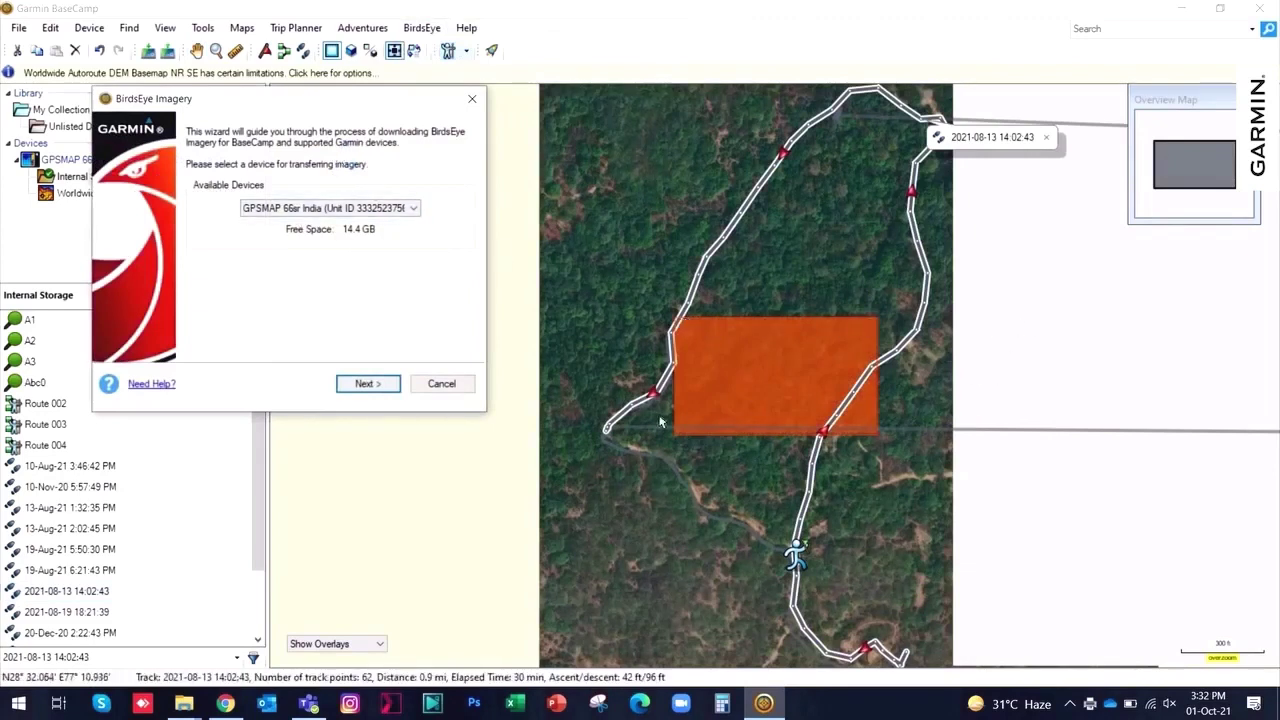
pyautogui.scroll(-2, 550, 470)
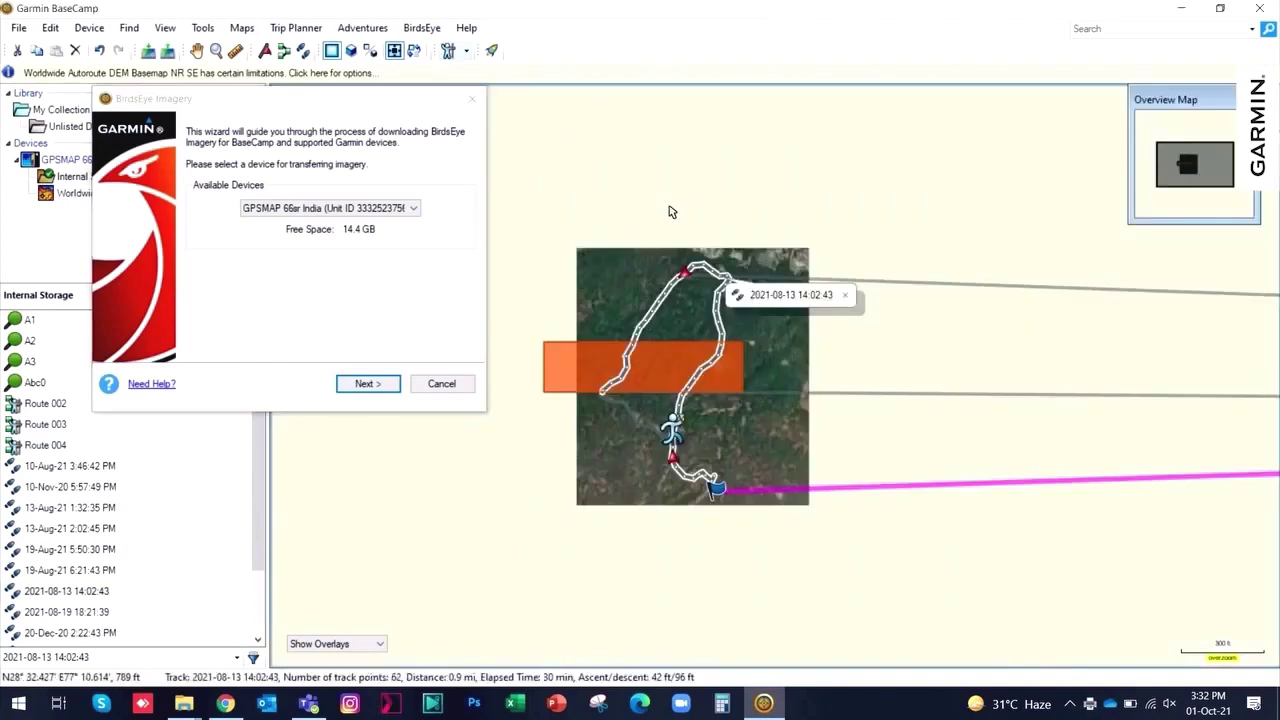
pyautogui.scroll(-4, 672, 212)
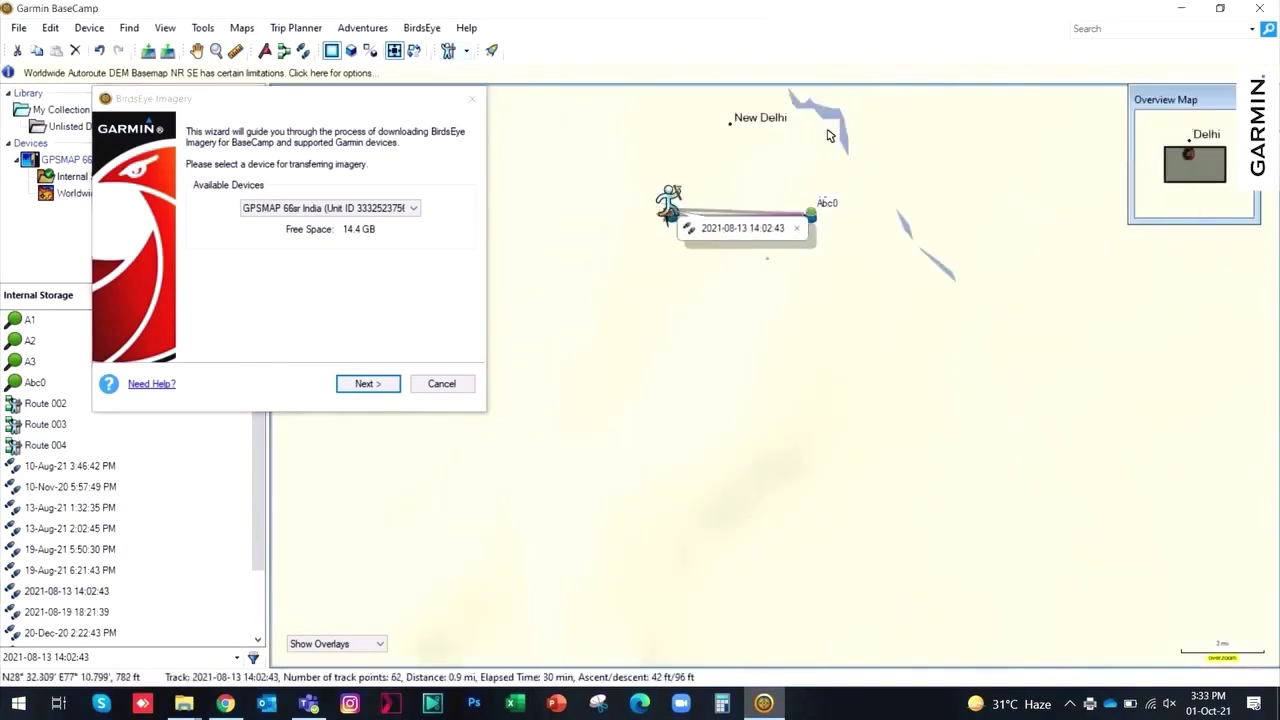
pyautogui.moveTo(901, 129); pyautogui.dragTo(898, 204)
pyautogui.scroll(-5, 898, 204)
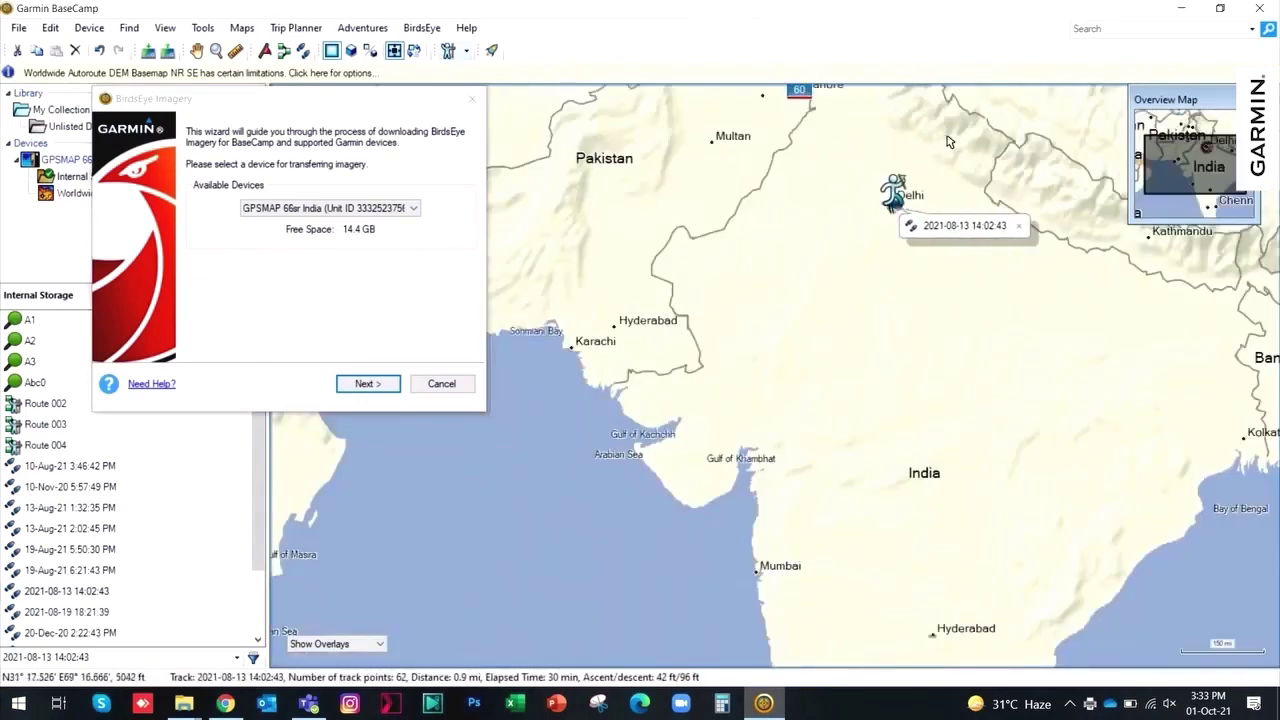
pyautogui.click(981, 181)
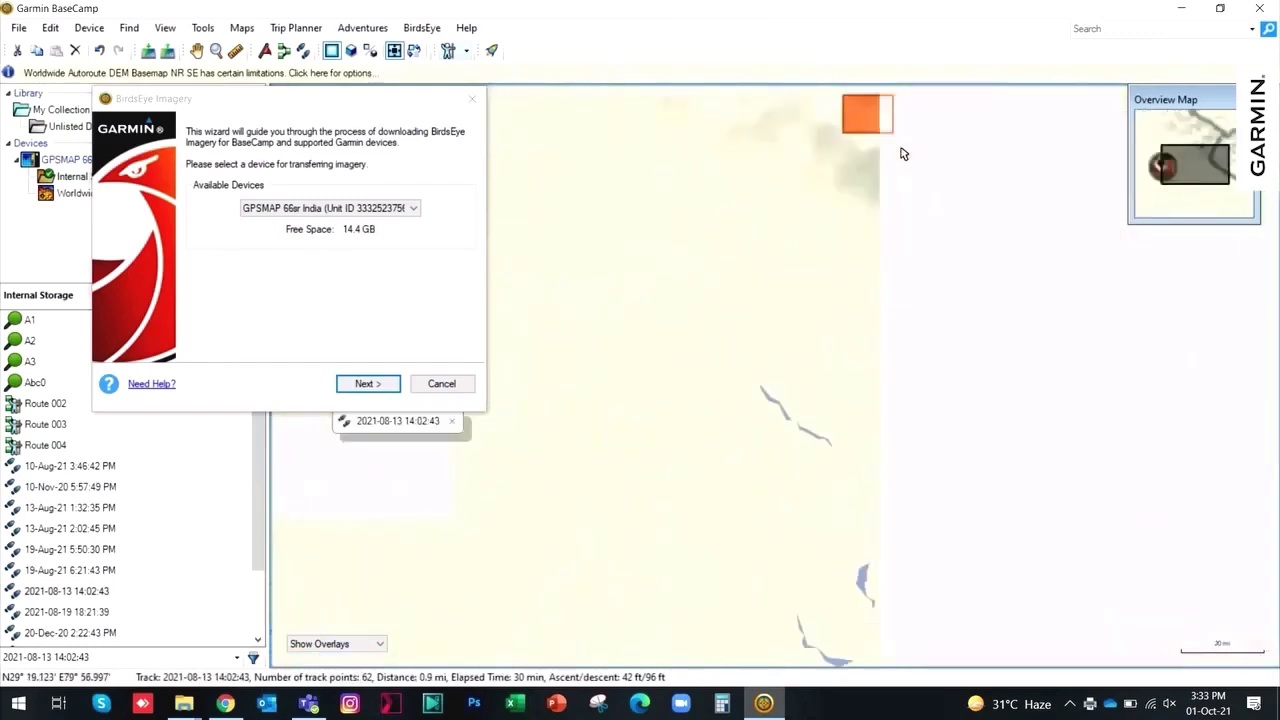
# Download BirdsEye Satellite Imagery LifeTime for the marked area at Highest detail, saved as BirdsEye Imagery.
pyautogui.click(368, 388)
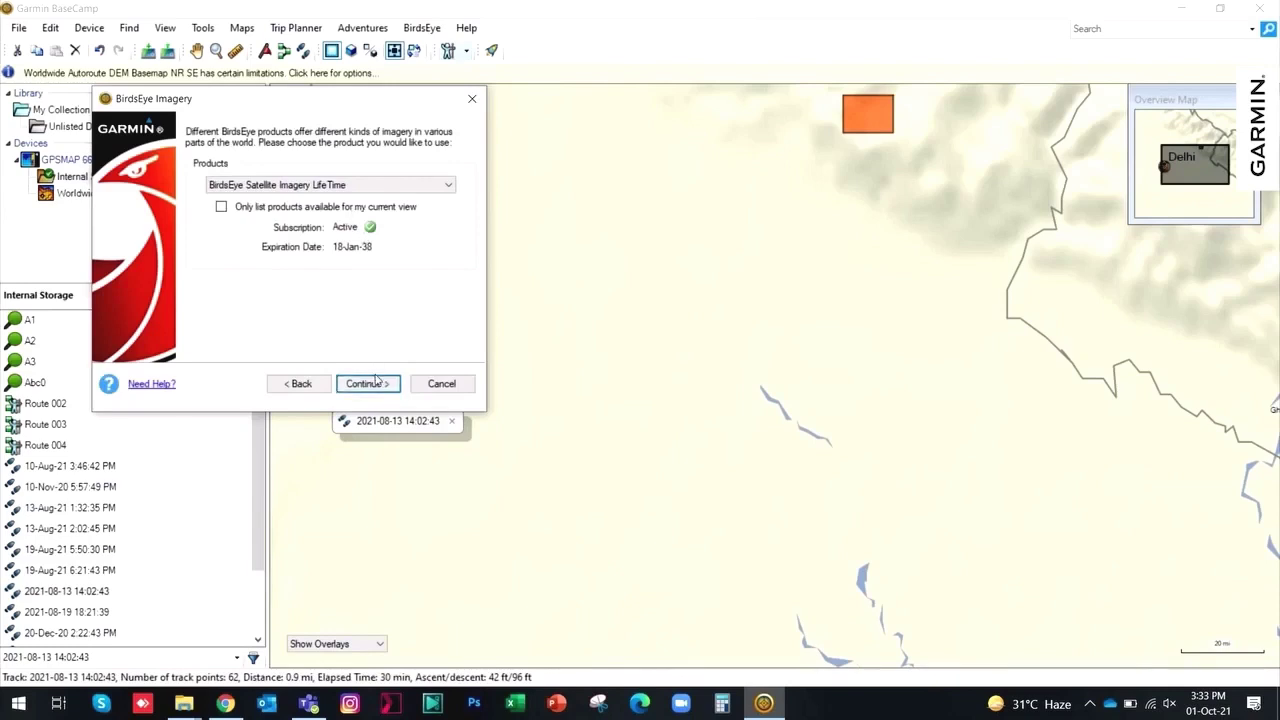
pyautogui.click(377, 380)
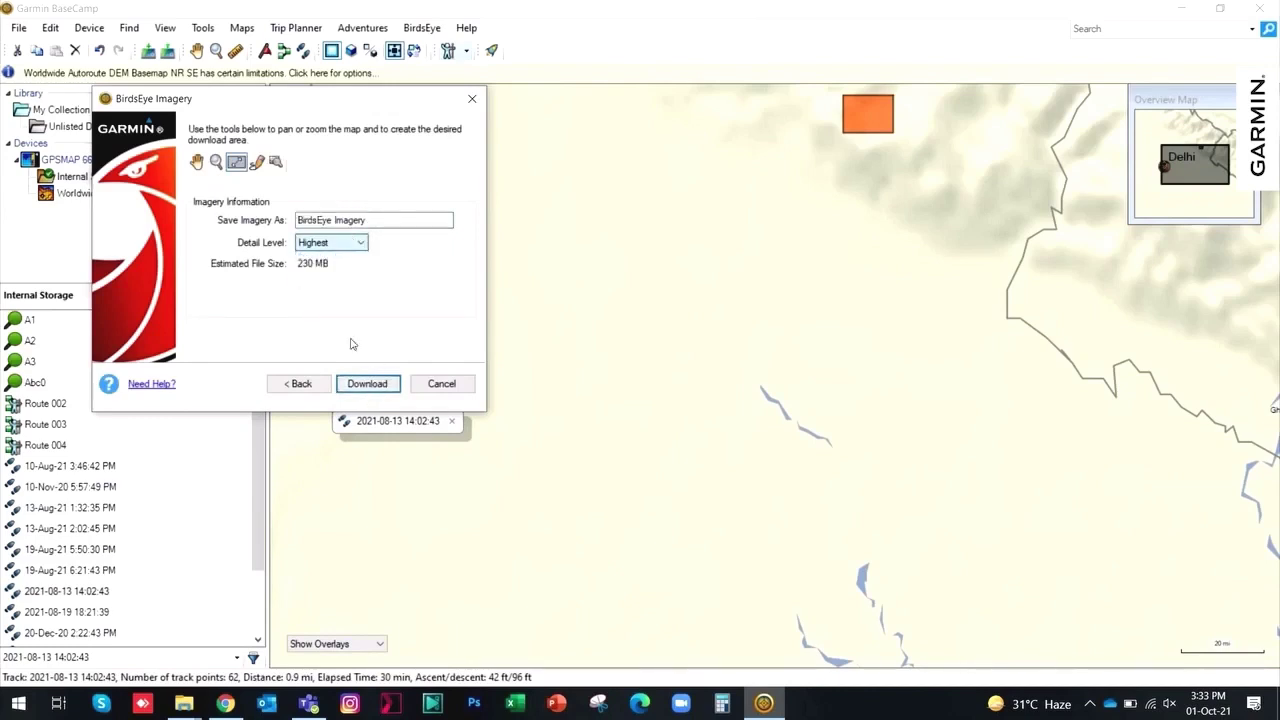
pyautogui.click(360, 383)
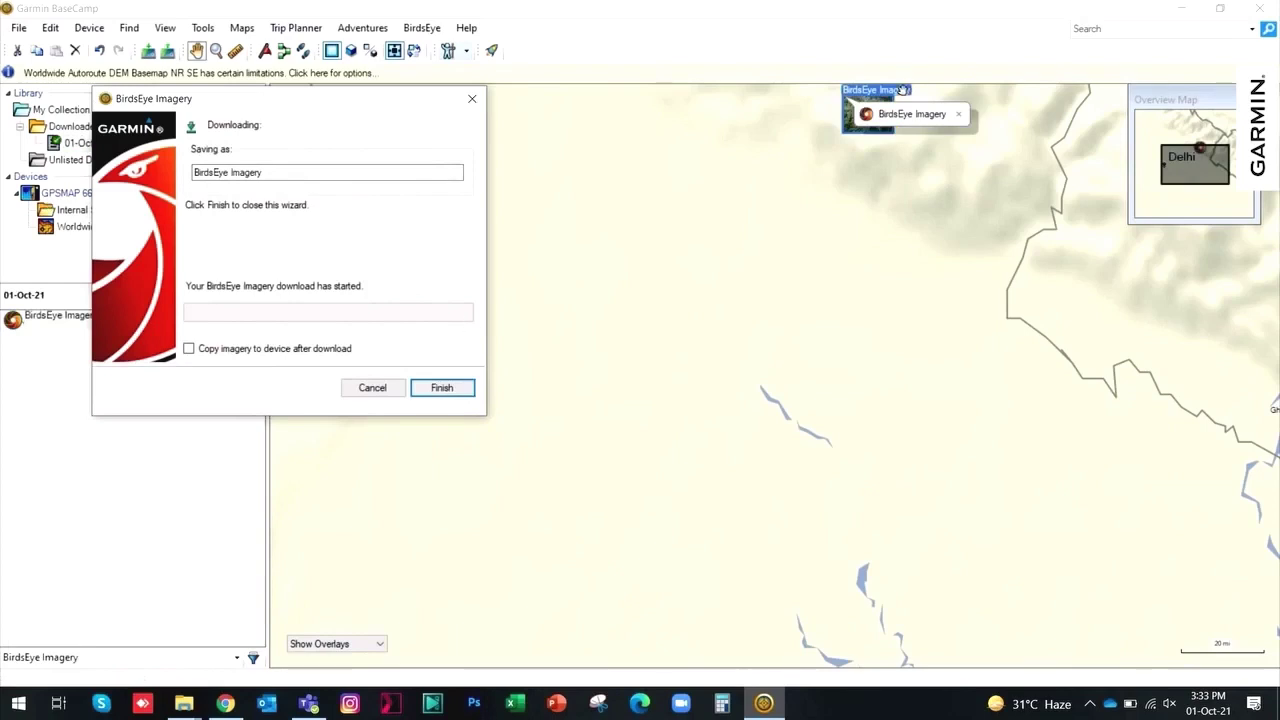
# Dismiss the BirdsEye Imagery label on the map and set the imagery to copy to the device after download.
pyautogui.click(959, 115)
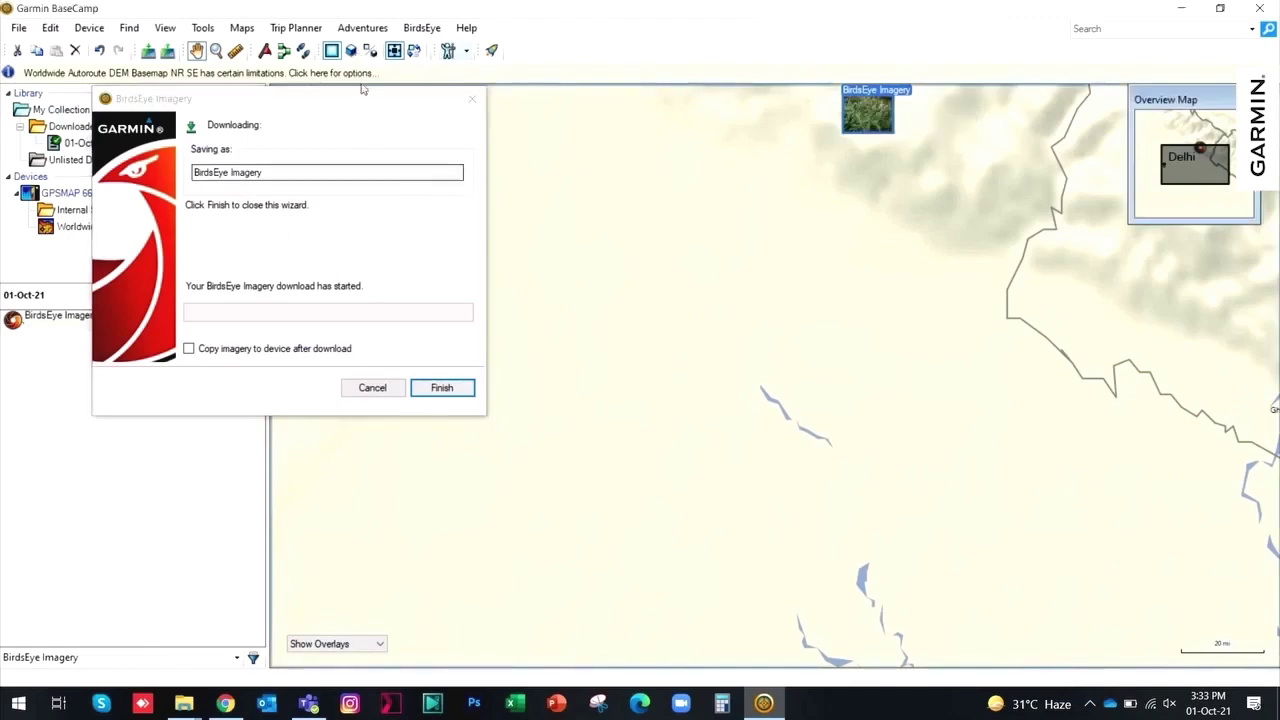
pyautogui.moveTo(365, 98); pyautogui.dragTo(431, 75)
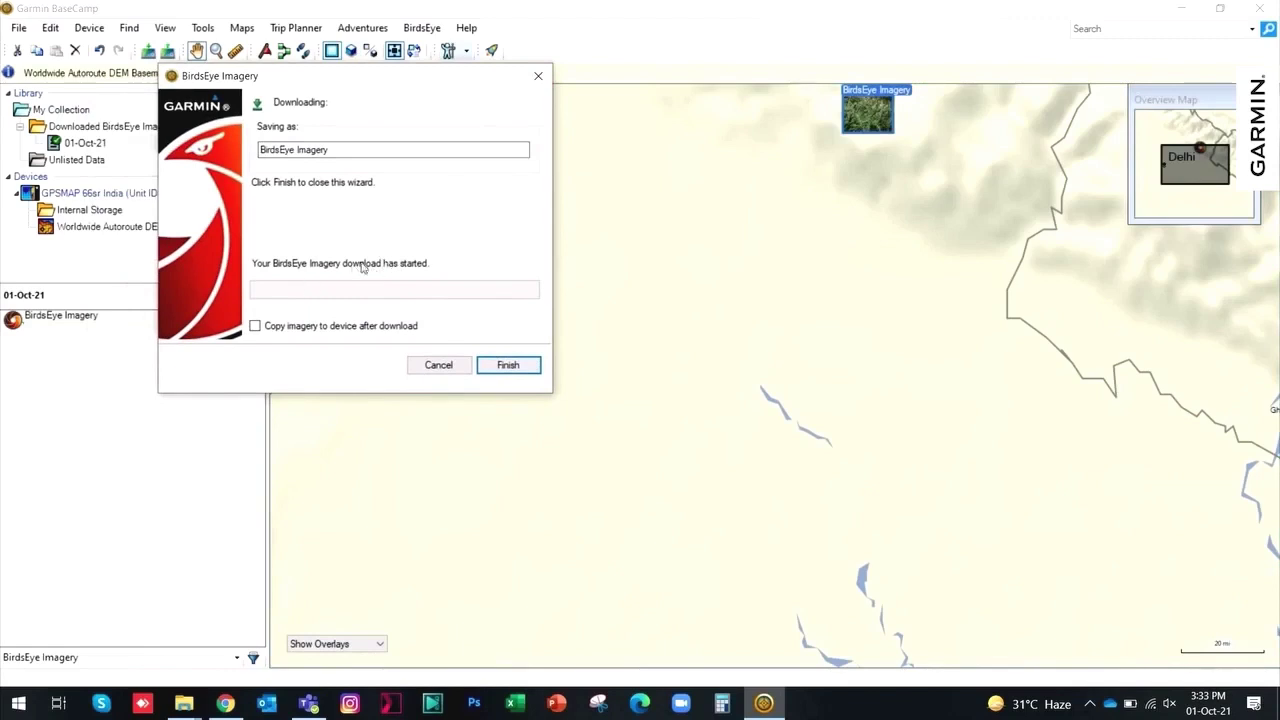
pyautogui.click(255, 327)
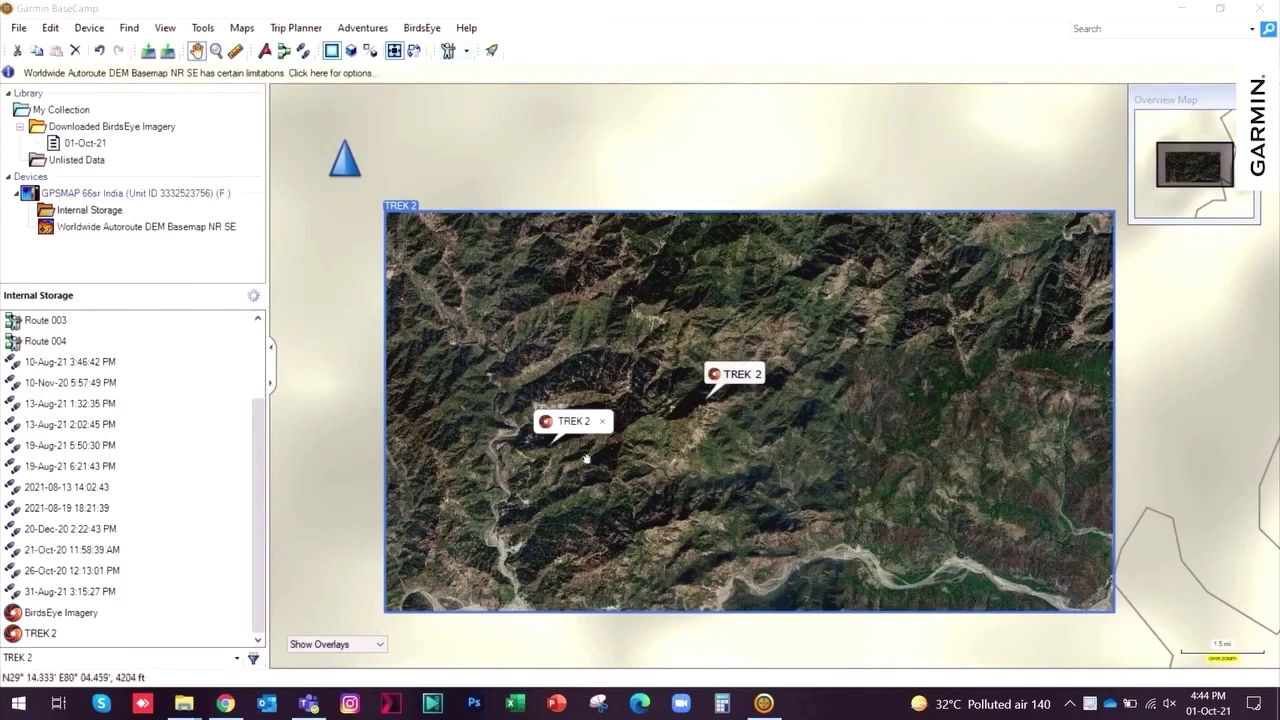
# Examine the terrain and river valley in the TREK 2 satellite imagery up close.
pyautogui.scroll(3, 520, 451)
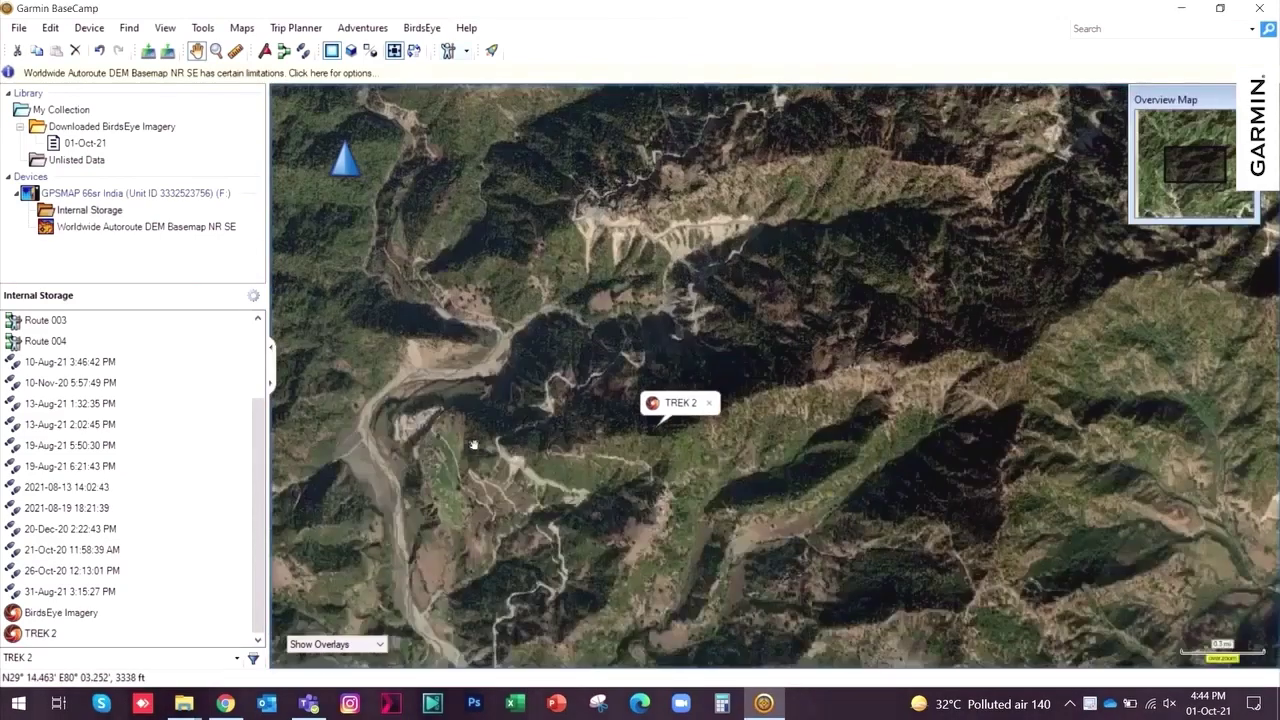
pyautogui.moveTo(474, 444); pyautogui.dragTo(651, 576)
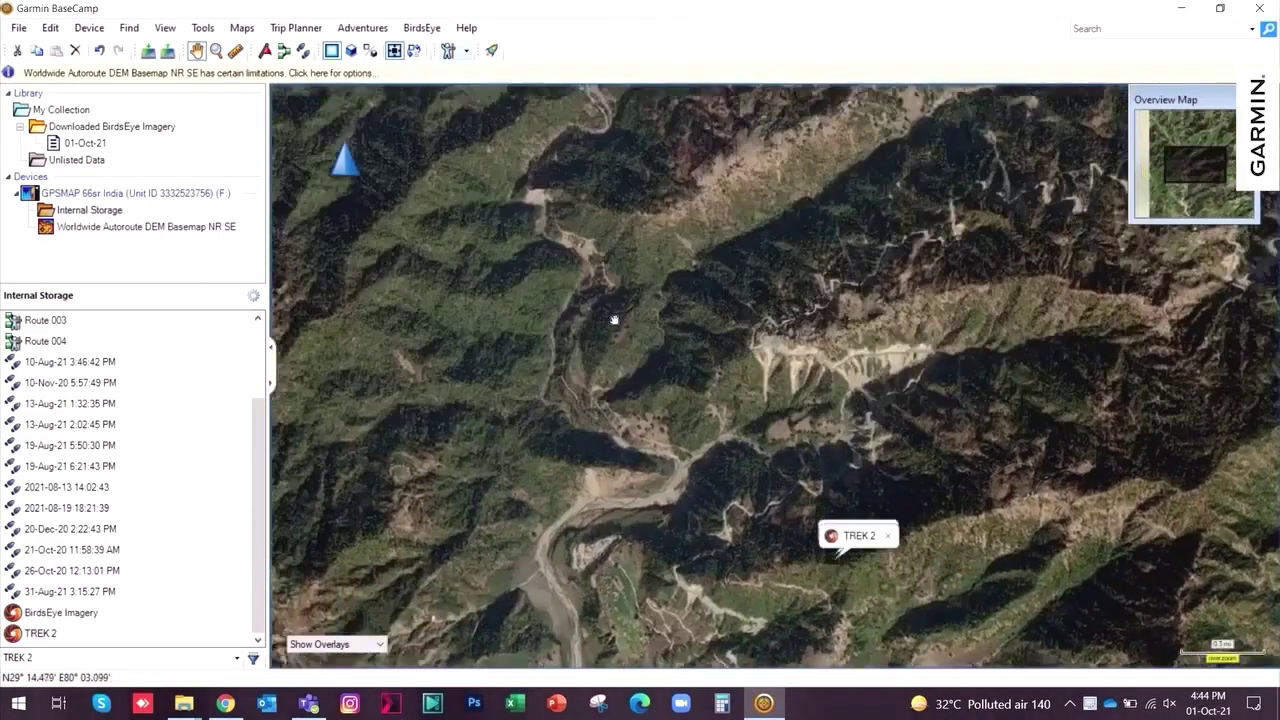
pyautogui.moveTo(548, 95); pyautogui.dragTo(625, 190)
pyautogui.scroll(-1, 680, 271)
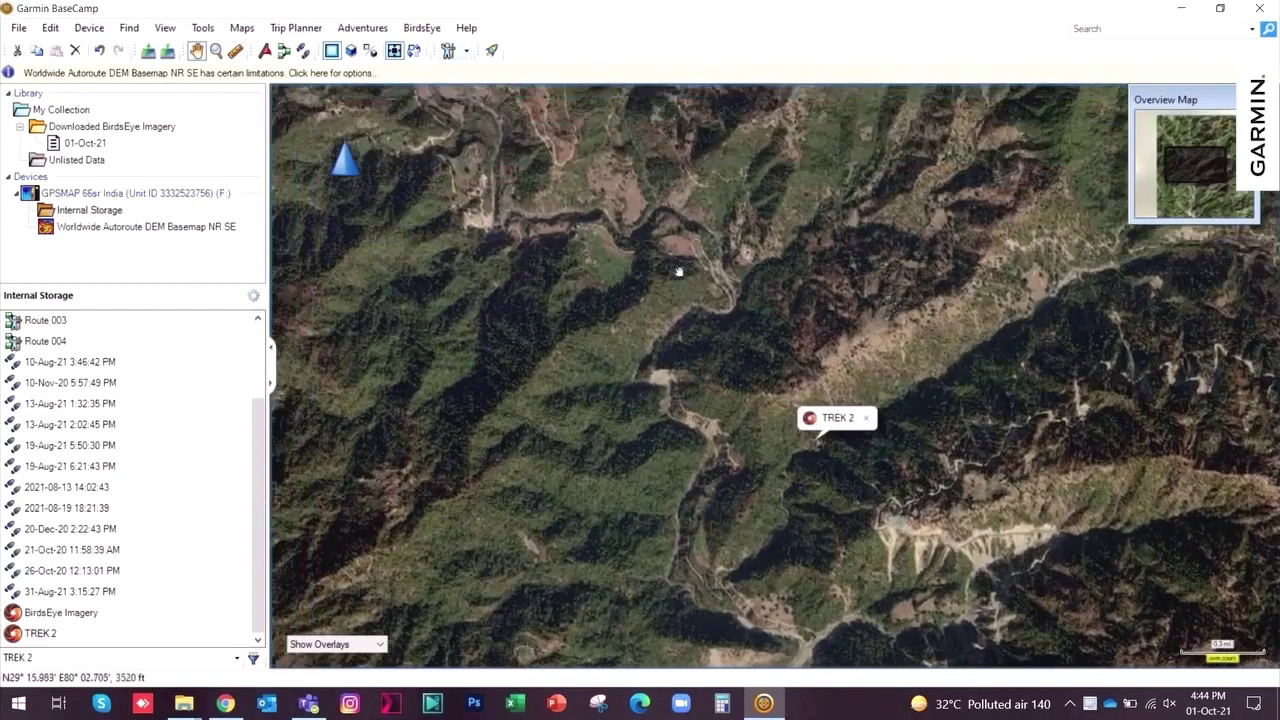
# Examine the TREK 2 satellite imagery from close-up terrain to its full coverage, from the western boundary across to the eastern edge.
pyautogui.scroll(2, 731, 291)
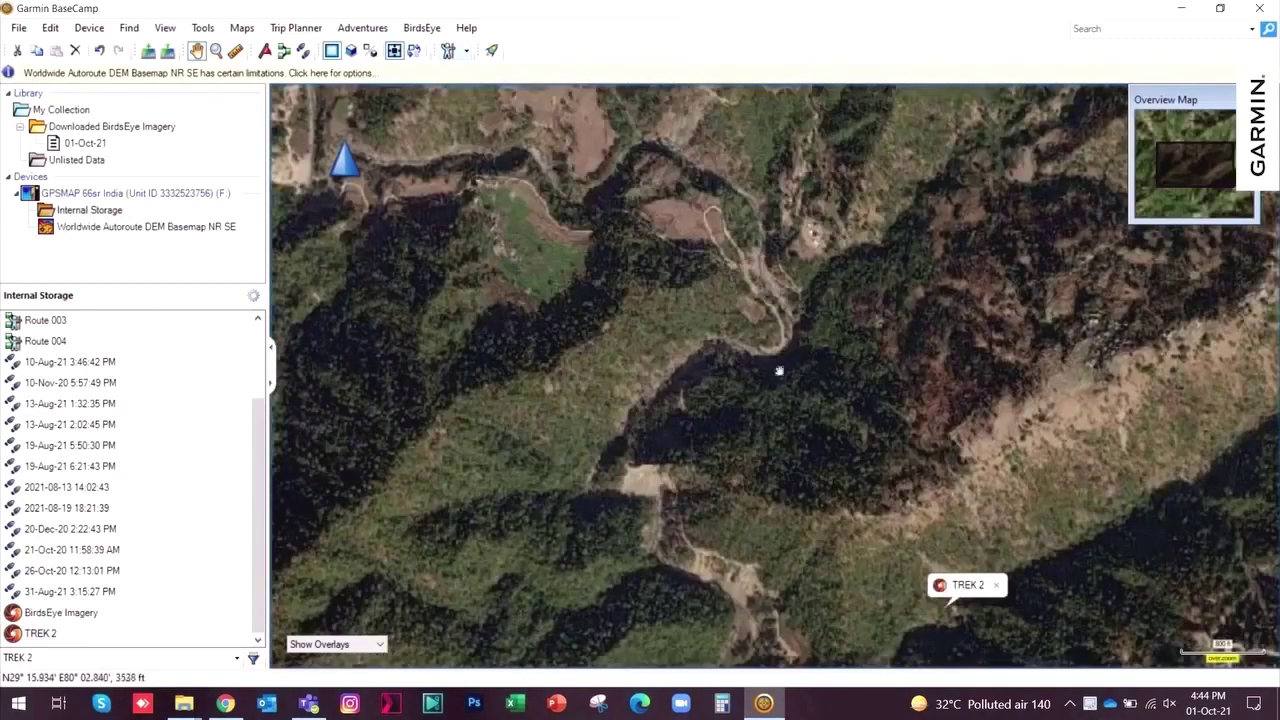
pyautogui.scroll(-3, 730, 451)
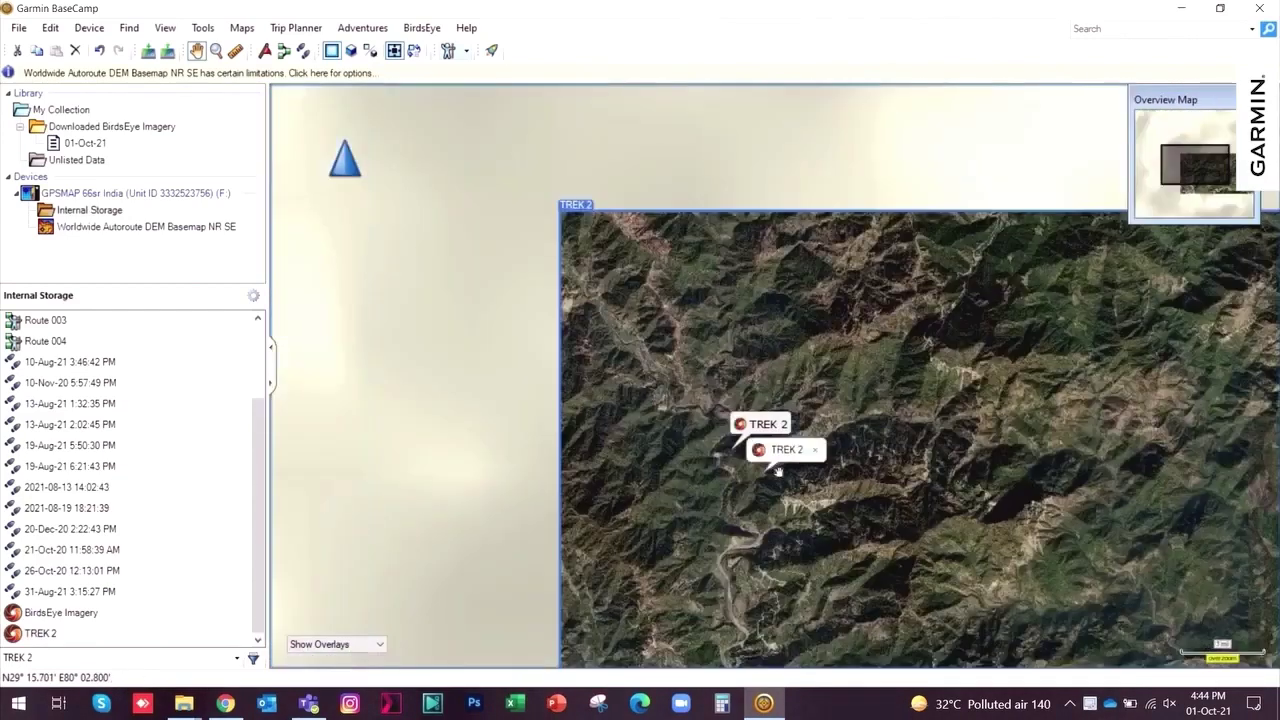
pyautogui.moveTo(659, 384); pyautogui.dragTo(542, 297)
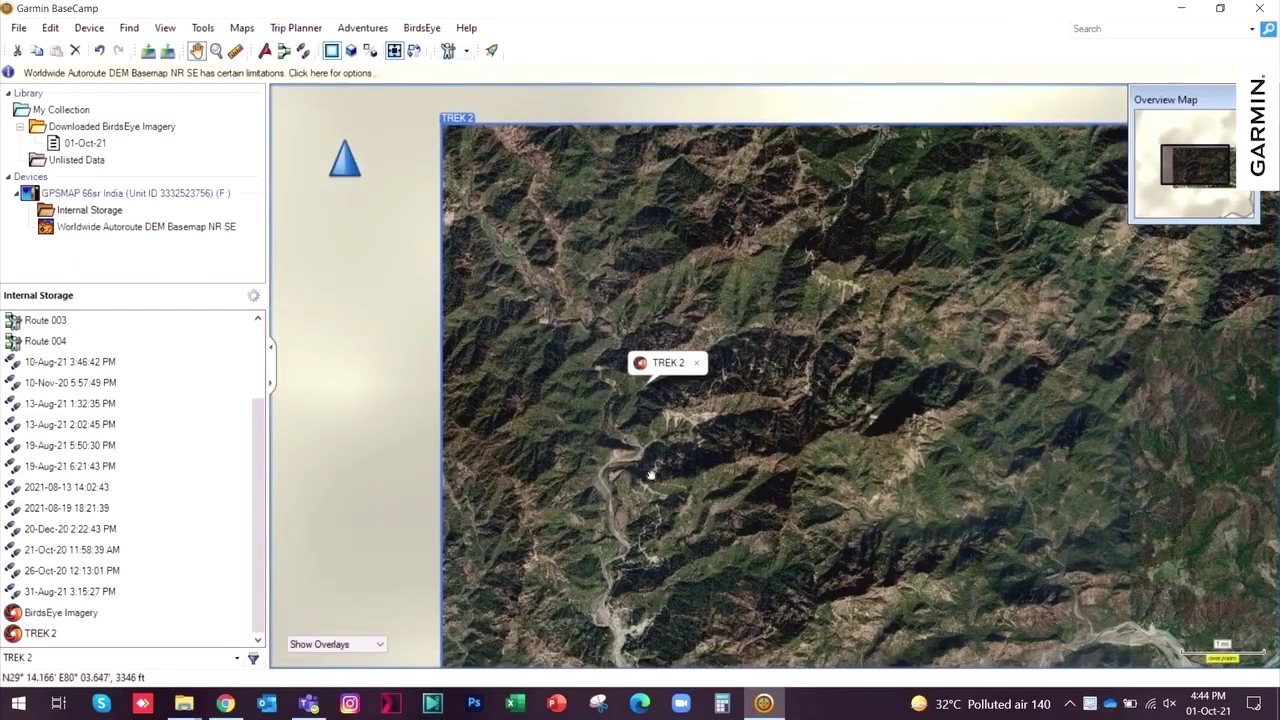
pyautogui.press('Down')
pyautogui.press('Right')
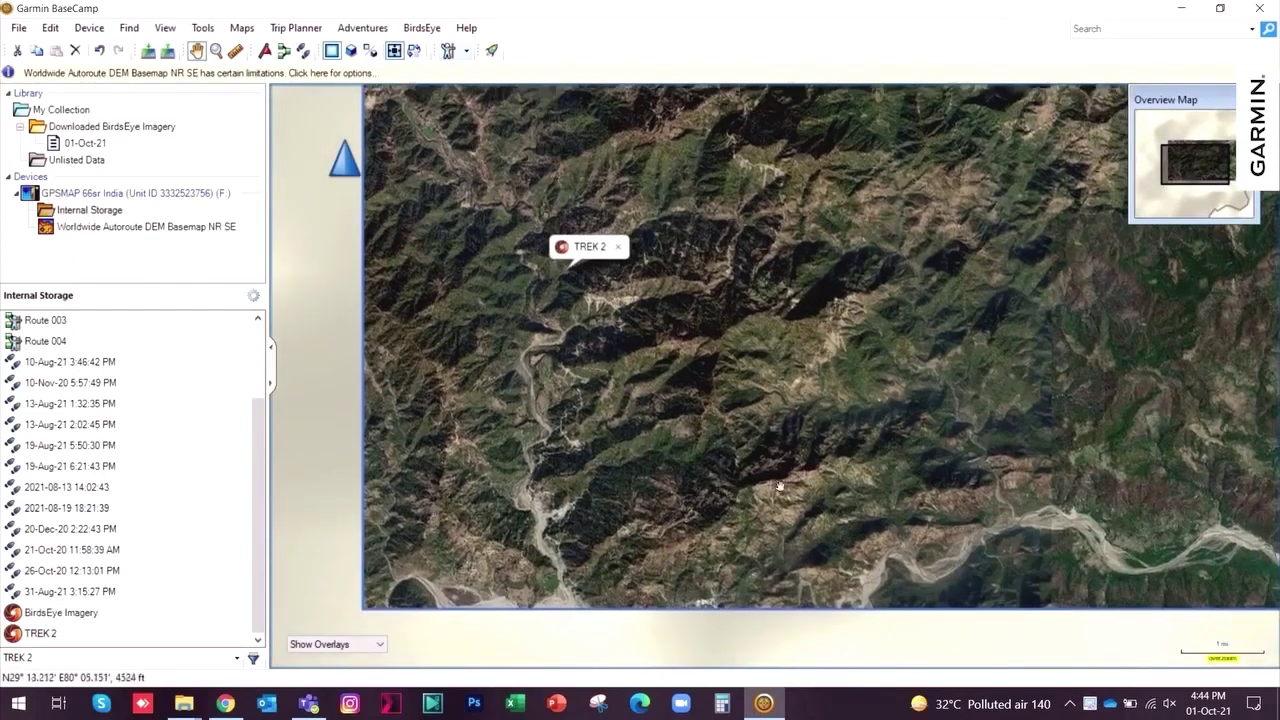
pyautogui.press('Right')
pyautogui.press('Right')
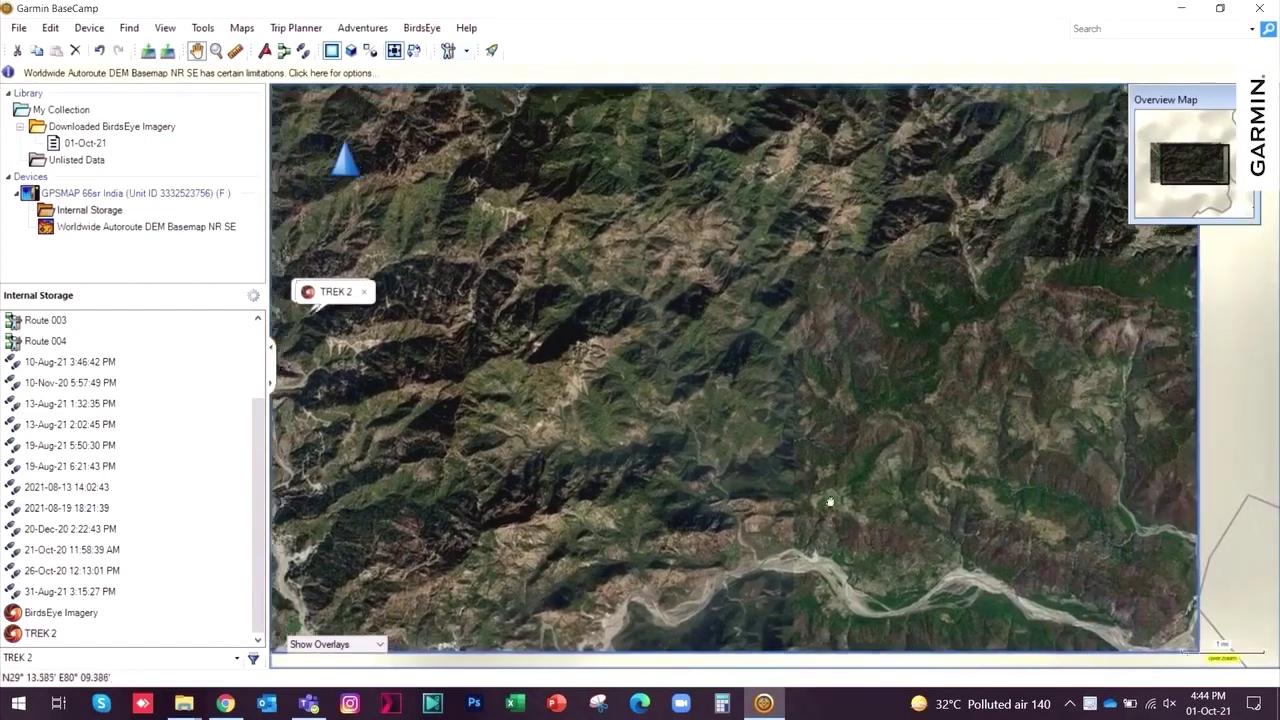
pyautogui.press('Left')
pyautogui.press('Right')
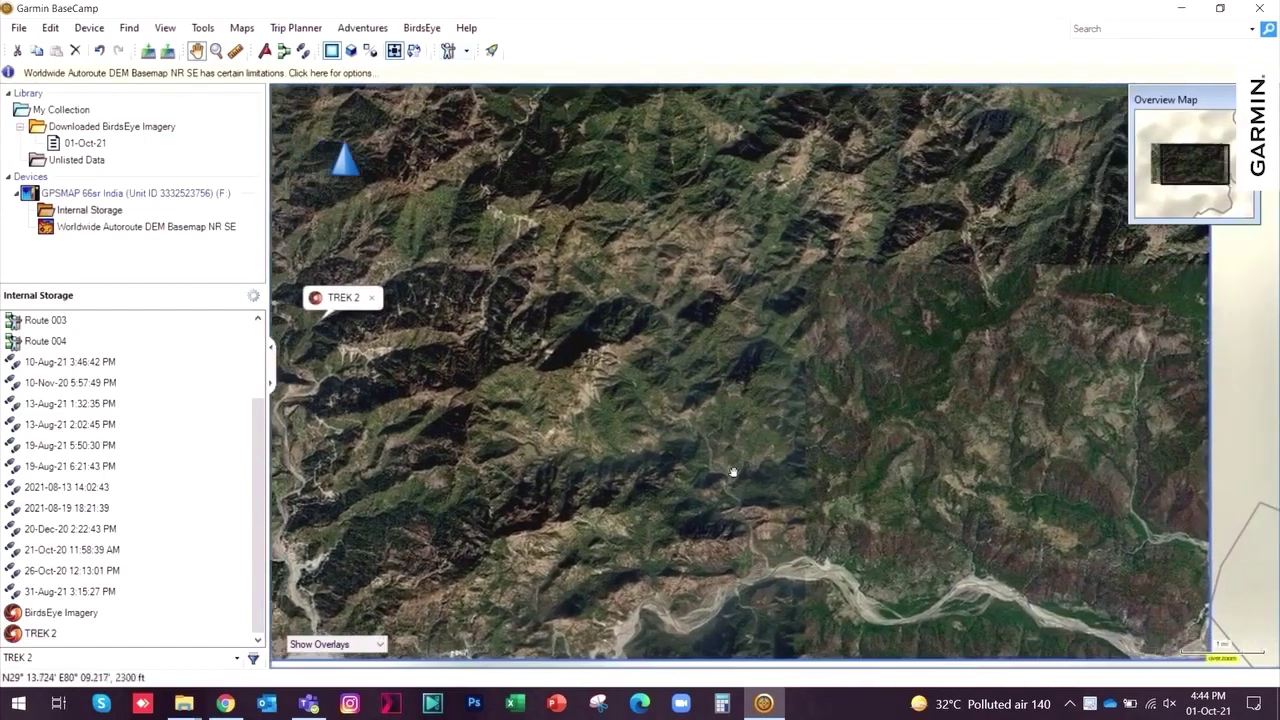
# Dismiss the TREK 2 label and place a waypoint west of the stream at about N29° 13.62' E80° 08.26'.
pyautogui.click(371, 297)
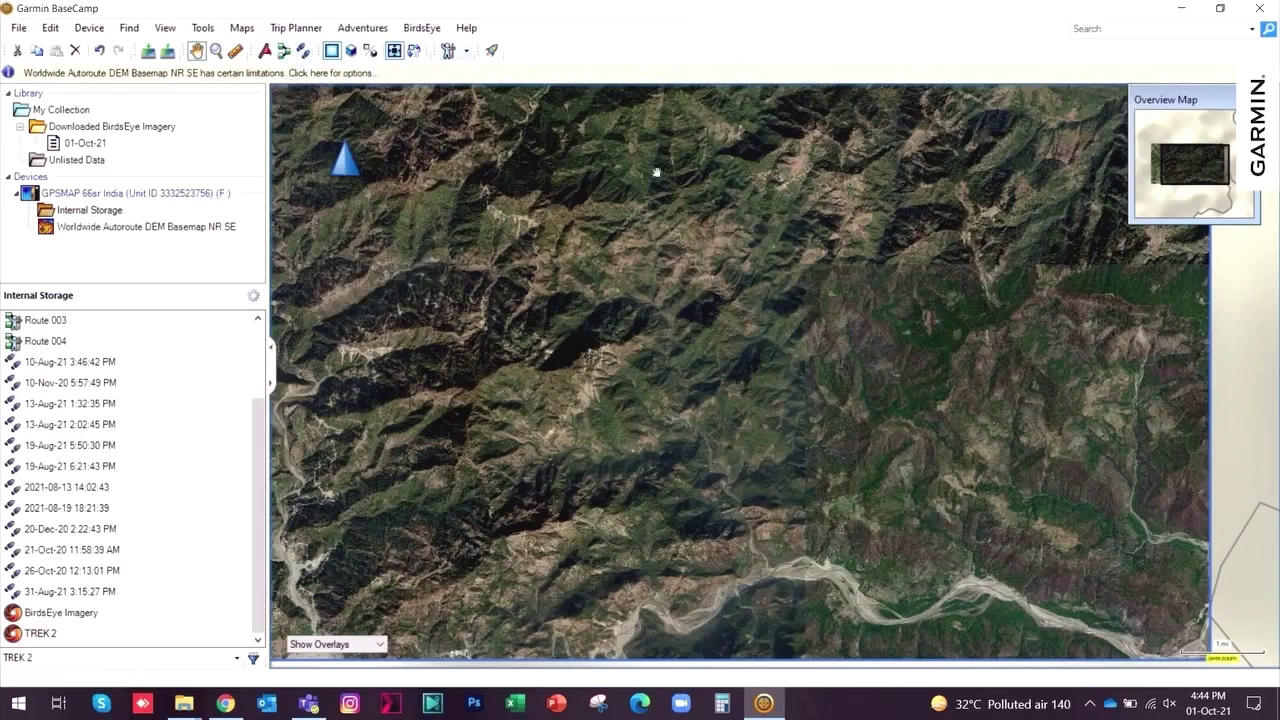
pyautogui.click(264, 52)
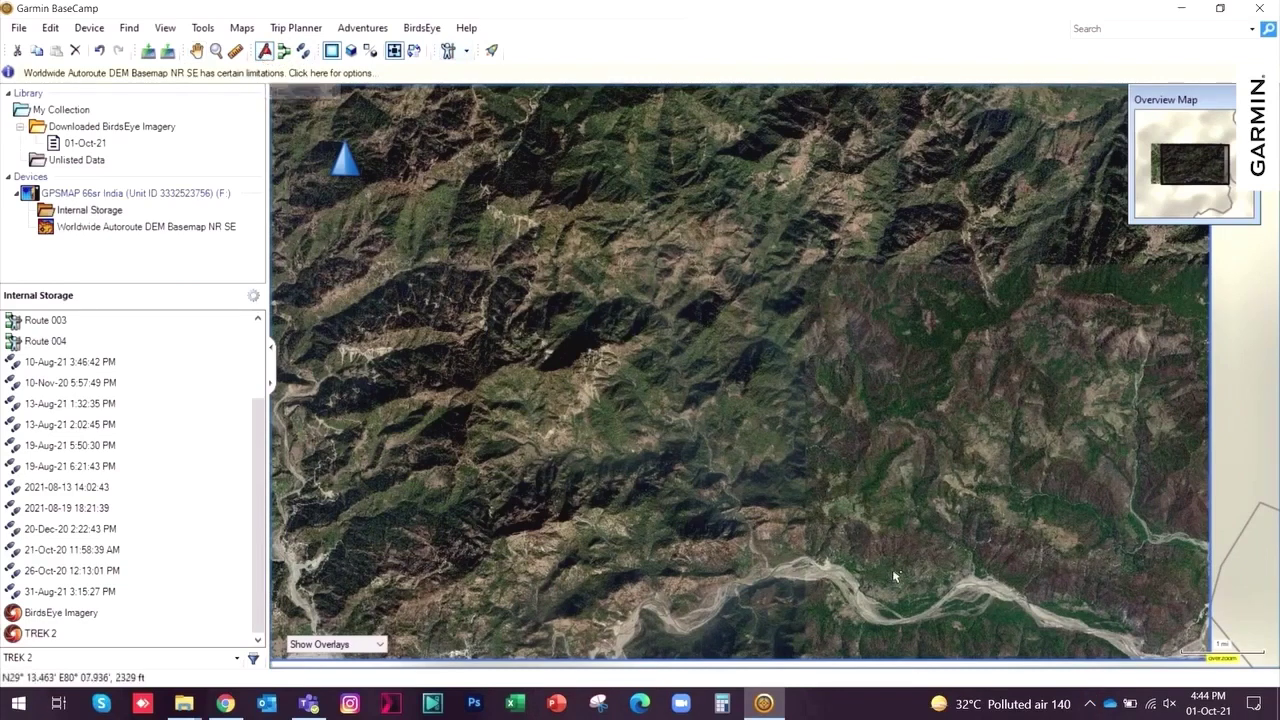
pyautogui.scroll(2, 812, 560)
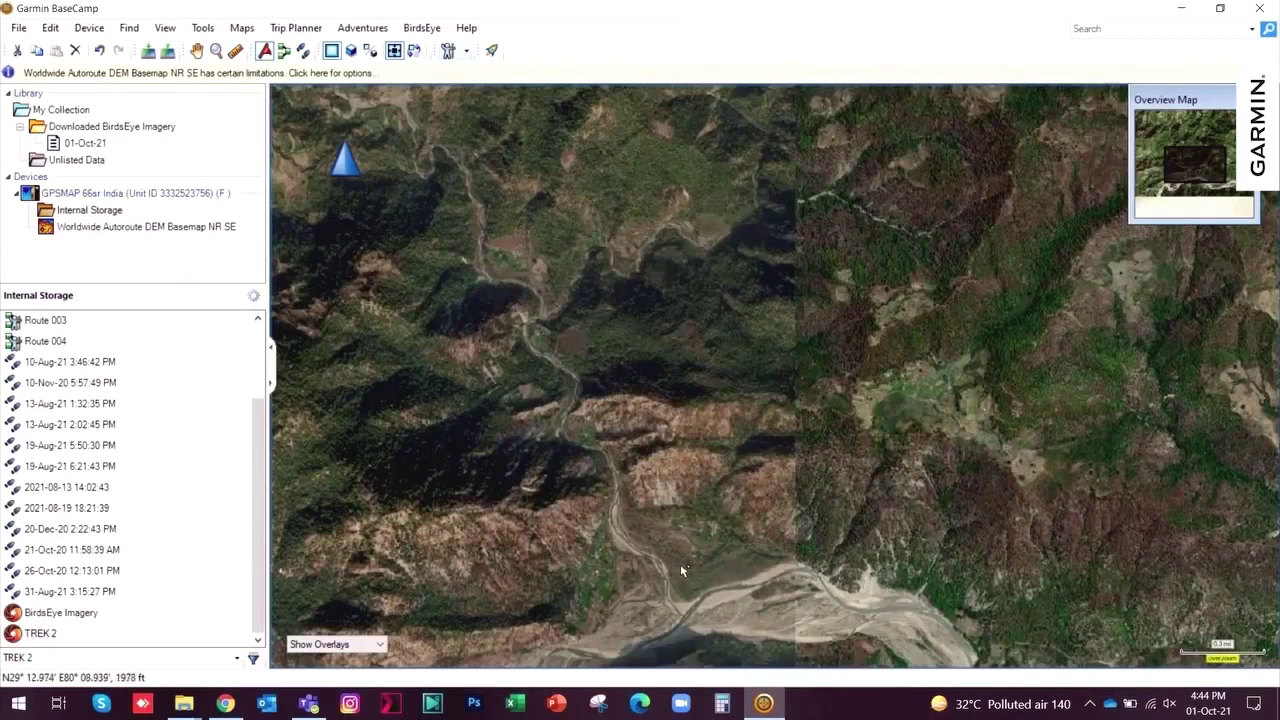
pyautogui.click(503, 376)
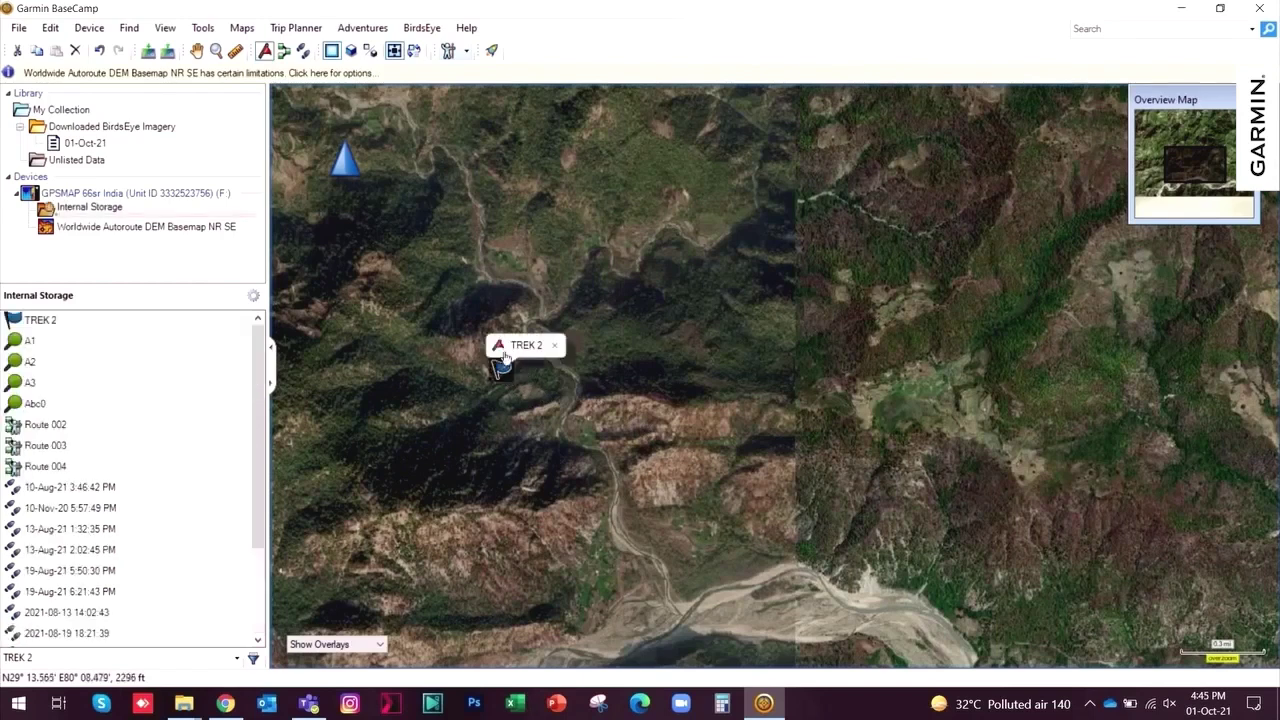
# Rename the new waypoint POINT 1 and change its symbol to the green triangle marker.
pyautogui.doubleClick(46, 325)
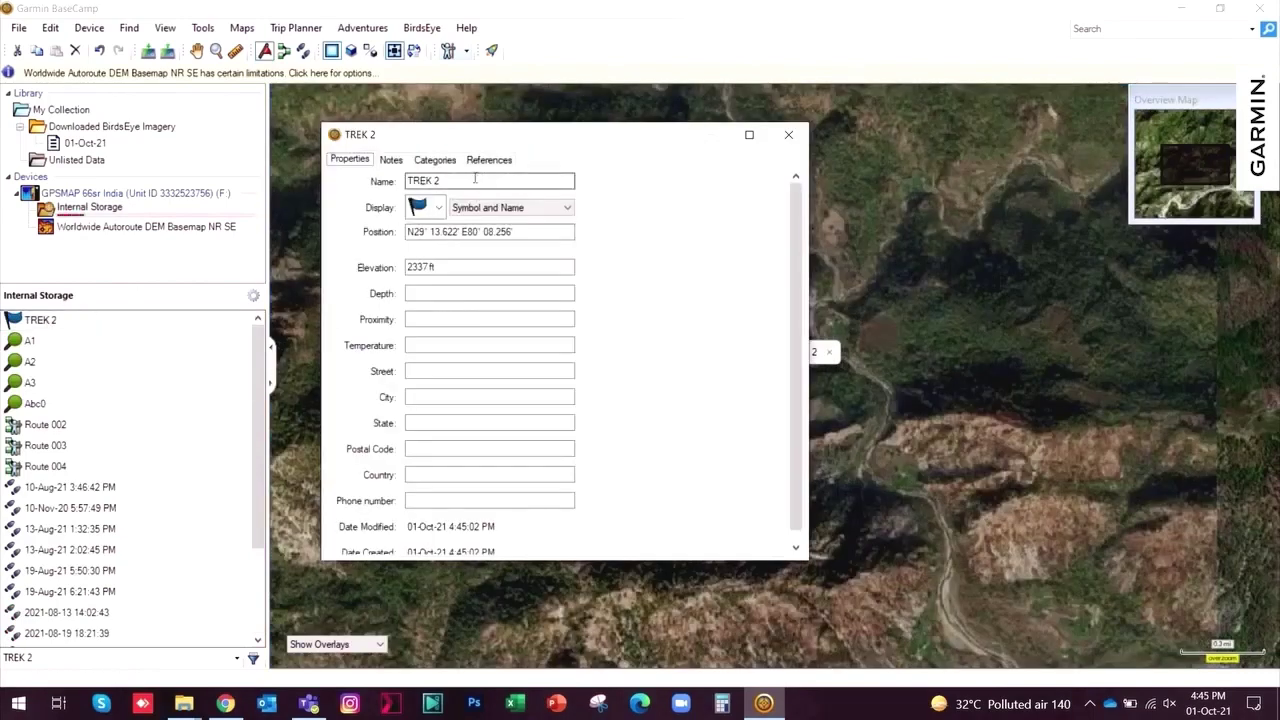
pyautogui.press('Tab')
pyautogui.write('PO')
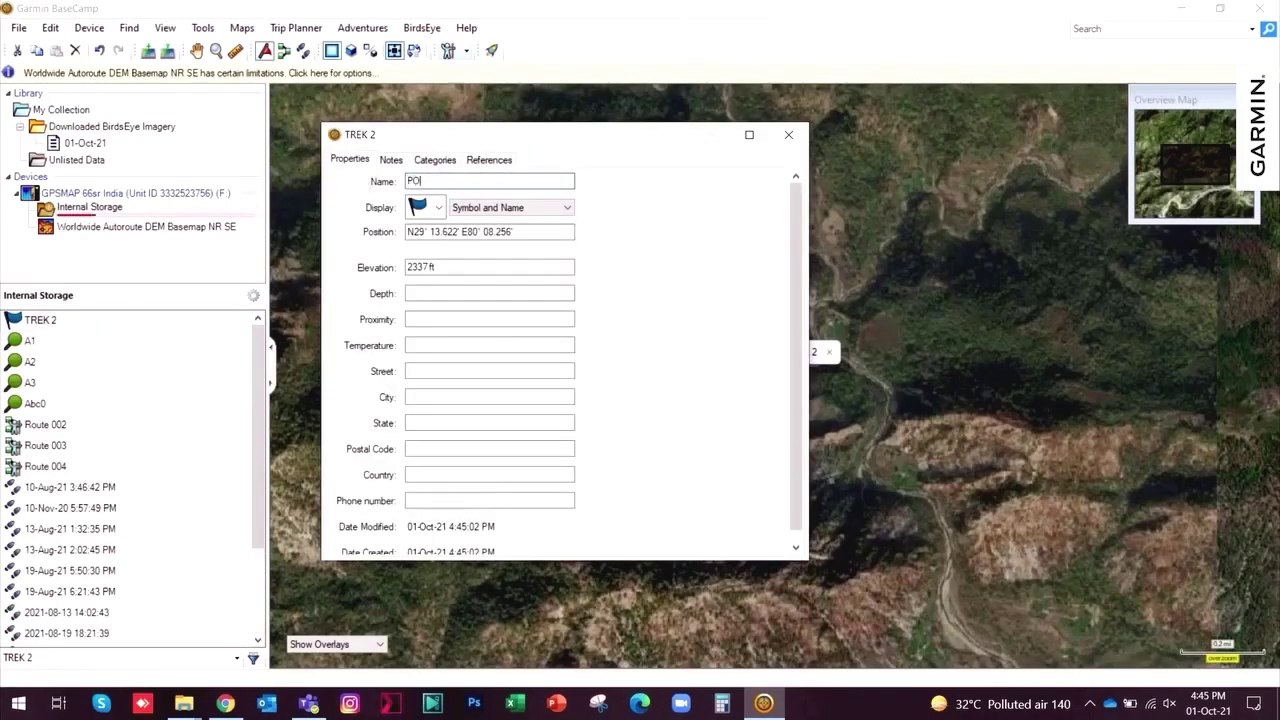
pyautogui.press('Tab')
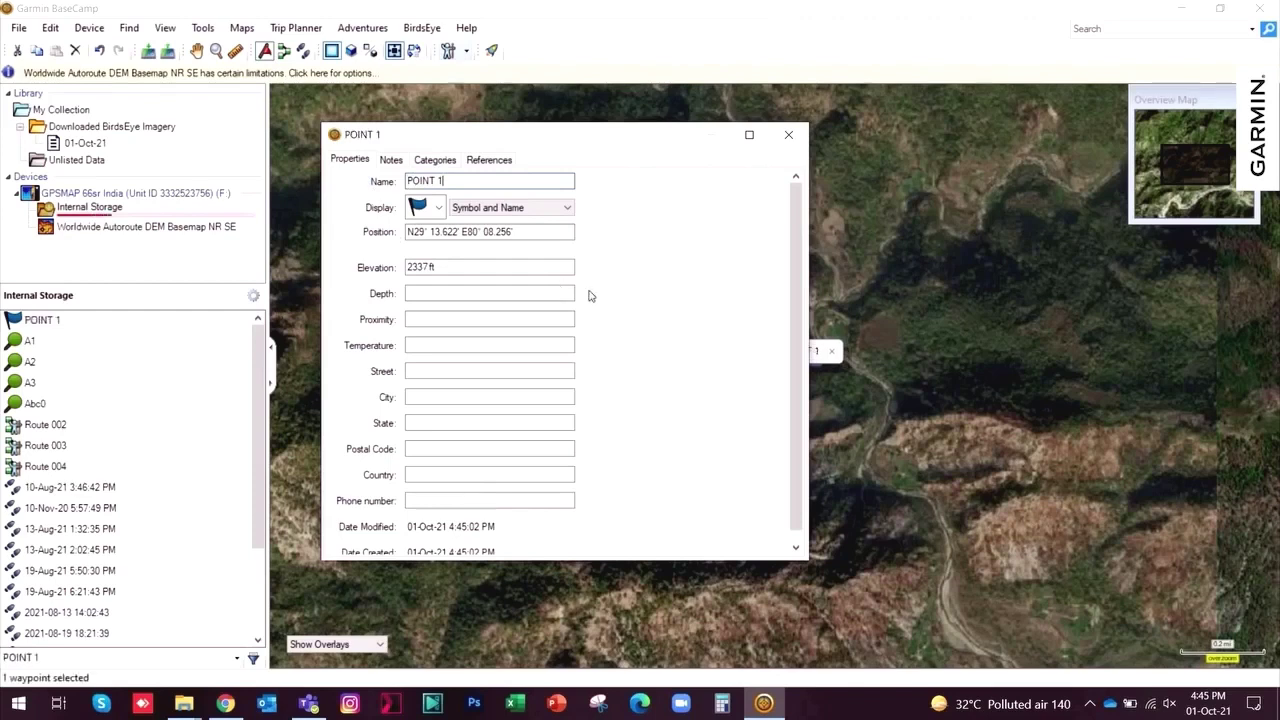
pyautogui.click(438, 209)
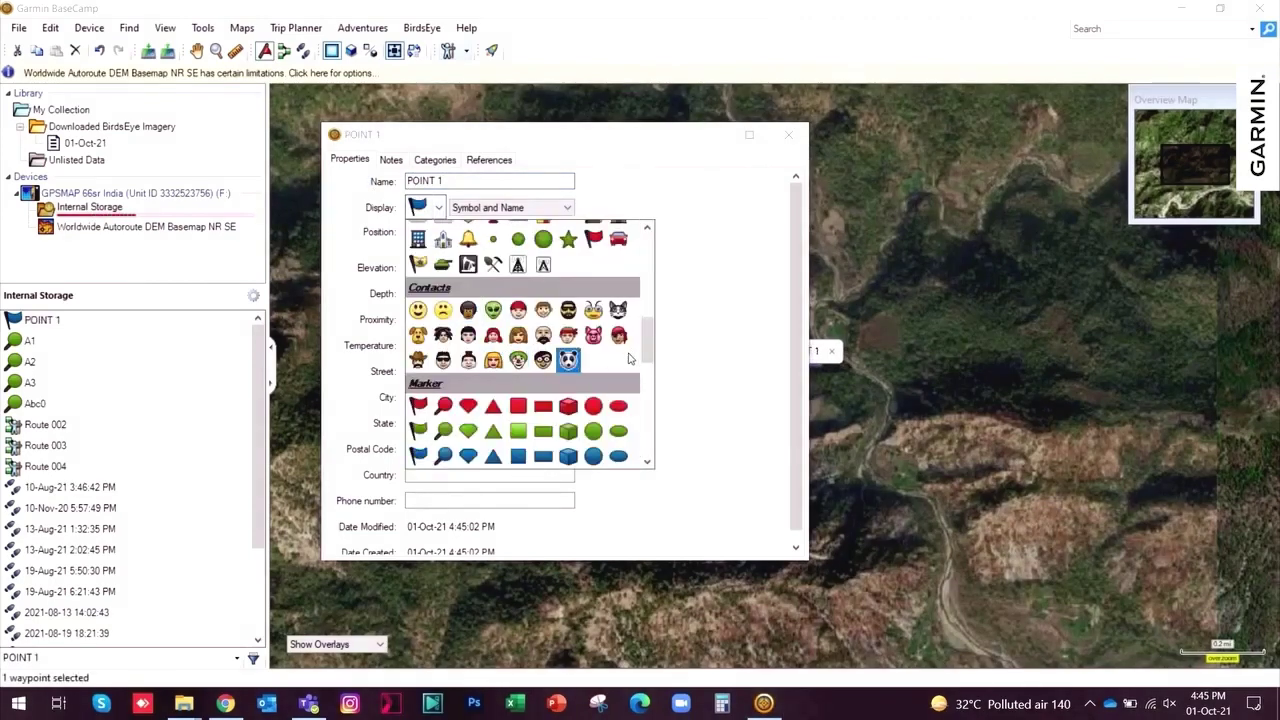
pyautogui.click(495, 430)
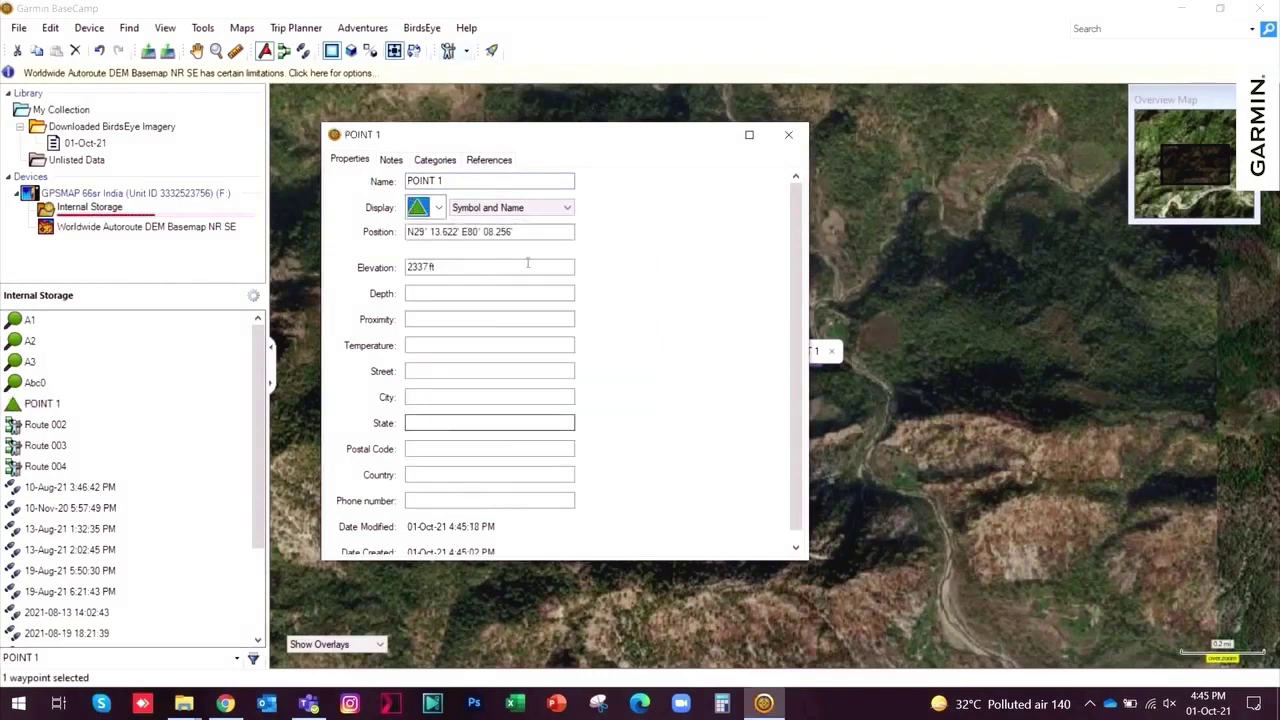
pyautogui.click(788, 134)
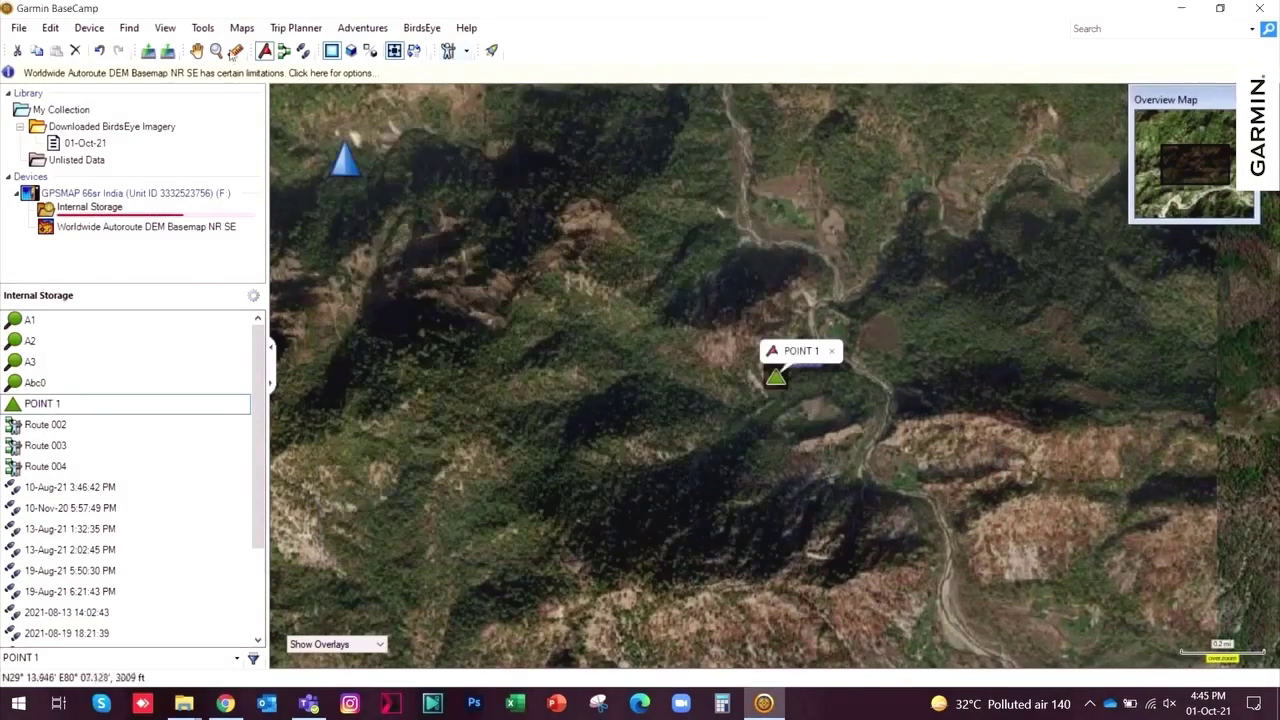
# Place a second waypoint southeast of POINT 1, at about N29° 13.36' E80° 08.50'.
pyautogui.click(264, 50)
pyautogui.press('Escape')
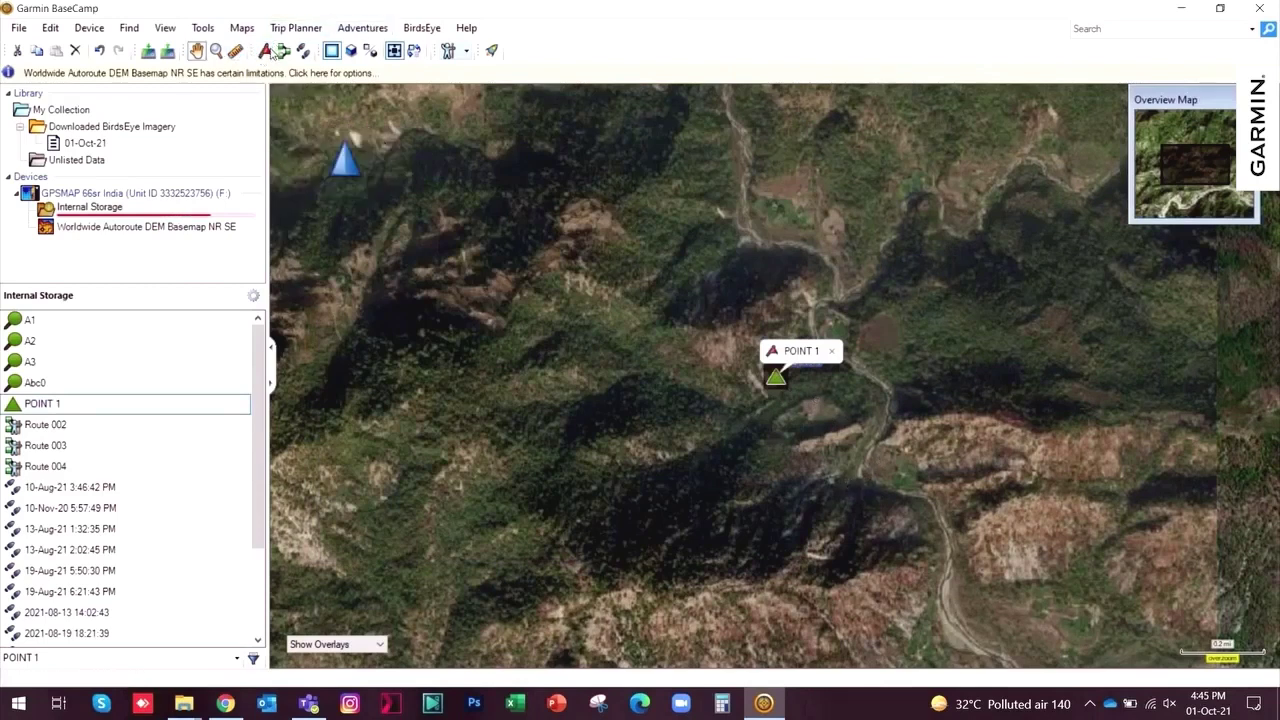
pyautogui.click(264, 50)
pyautogui.click(873, 504)
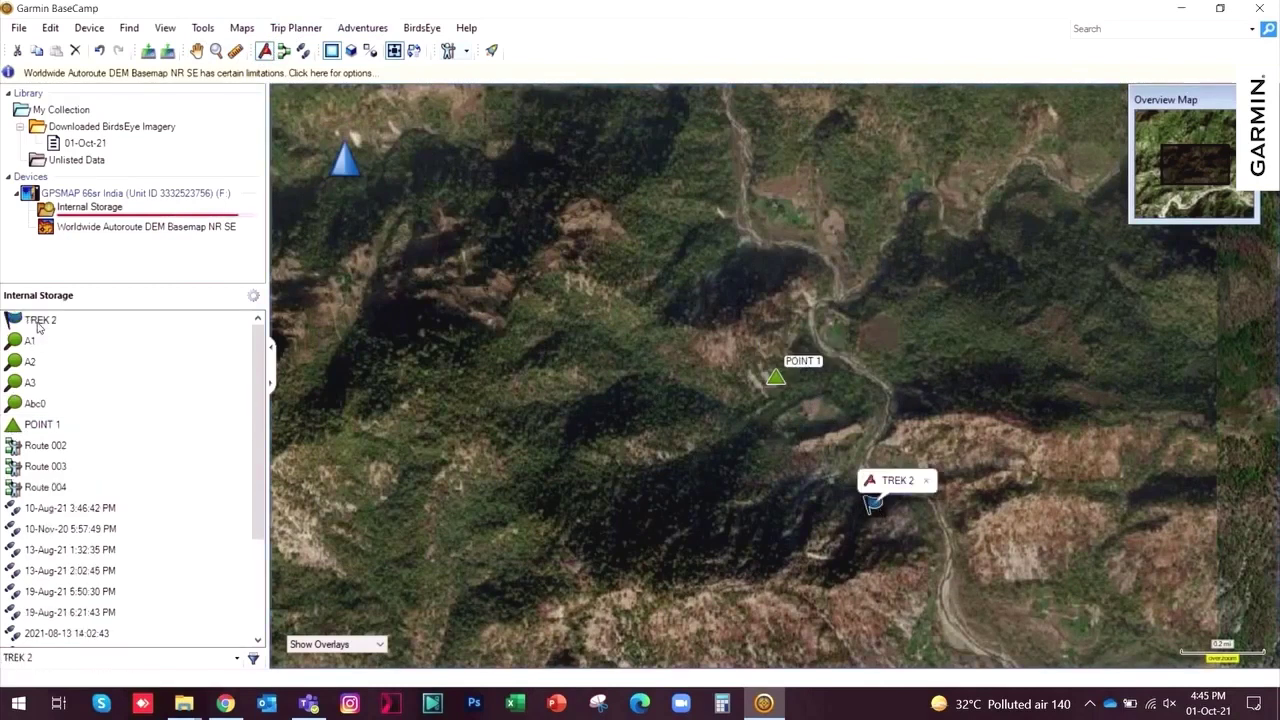
# Rename the second waypoint POINT 2 and give it the green triangle marker symbol.
pyautogui.doubleClick(38, 322)
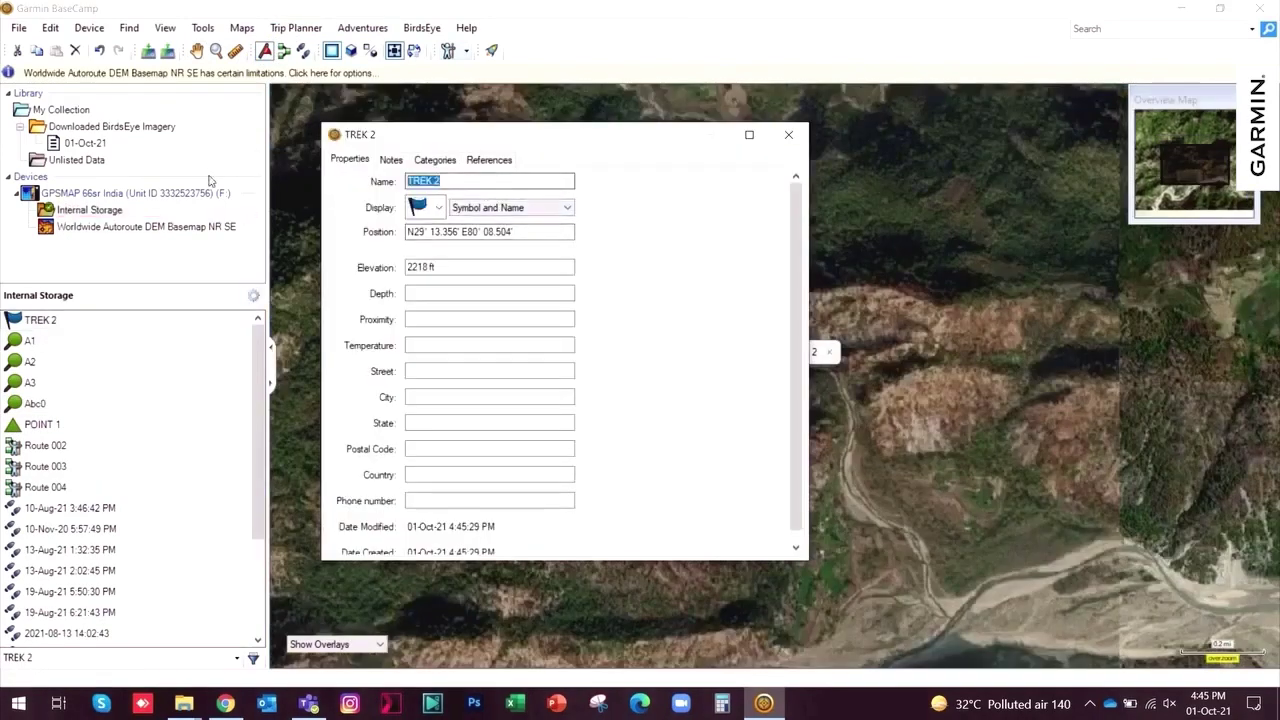
pyautogui.write('POIN')
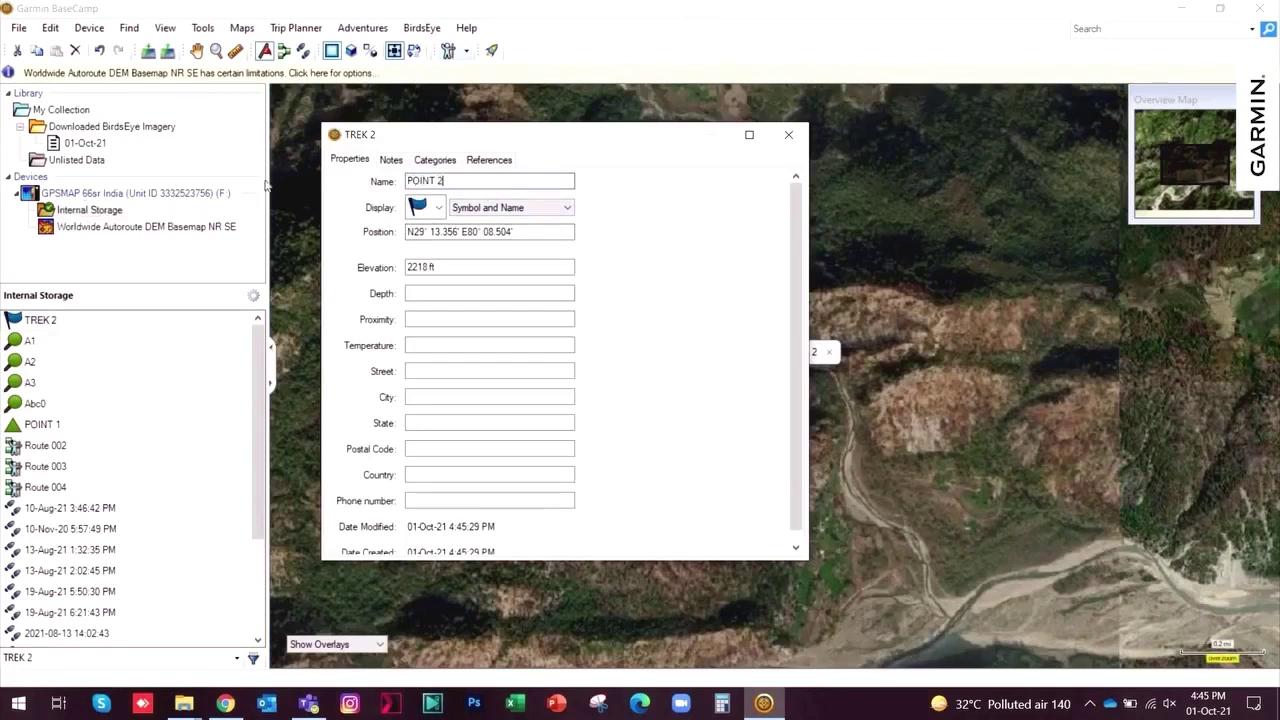
pyautogui.write('T 2')
pyautogui.press('Return')
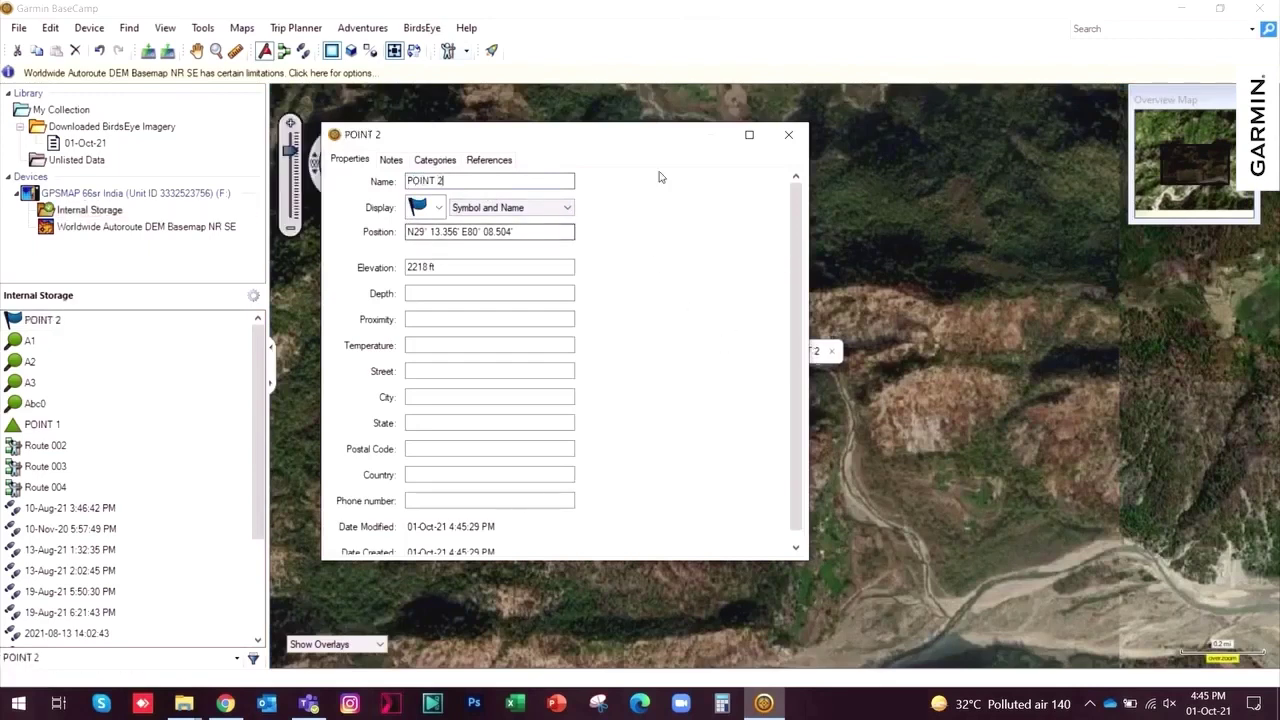
pyautogui.click(437, 210)
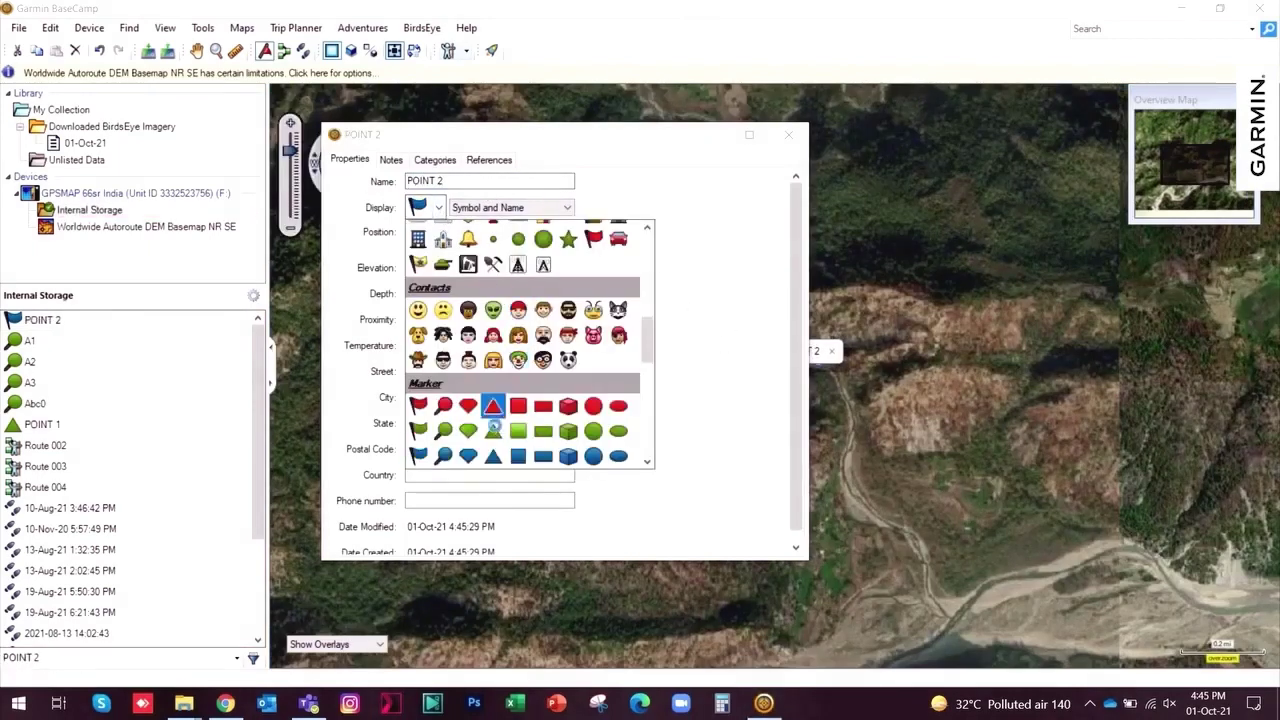
pyautogui.click(493, 405)
pyautogui.click(788, 134)
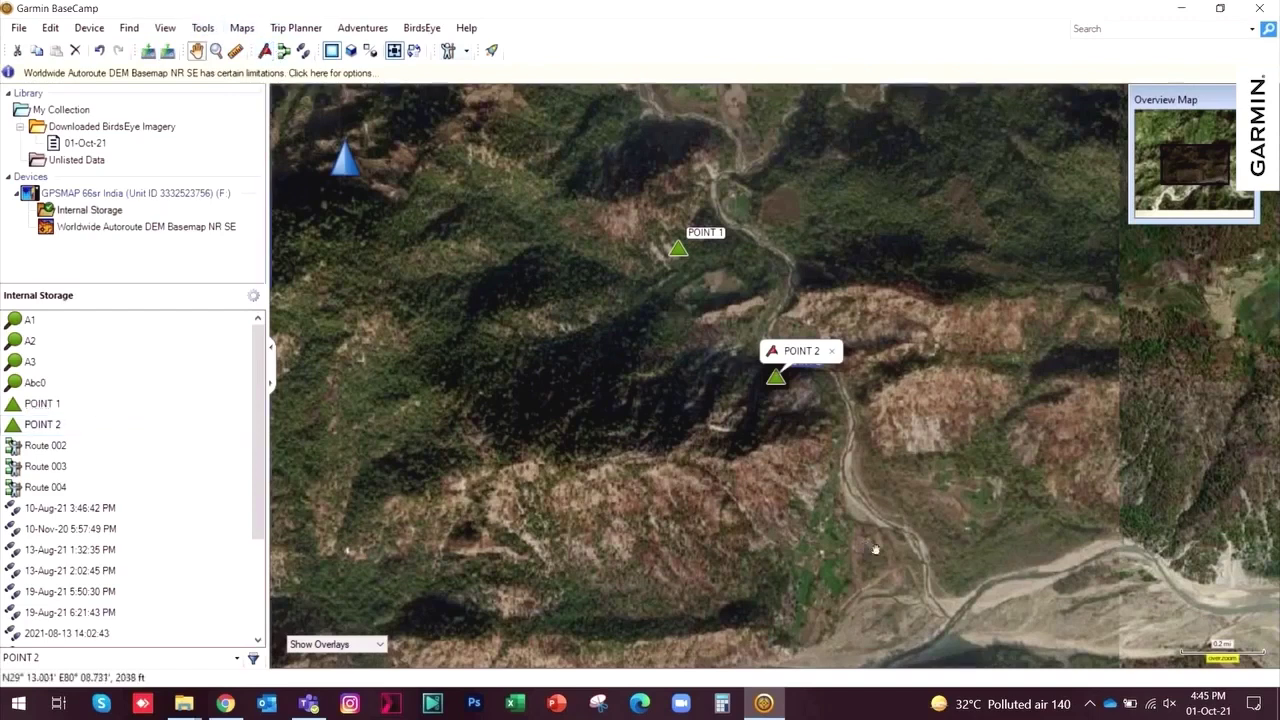
# Add a waypoint near the river junction at about N29° 12.99' E80° 08.71', named POINT 3 with the green triangle symbol.
pyautogui.click(265, 50)
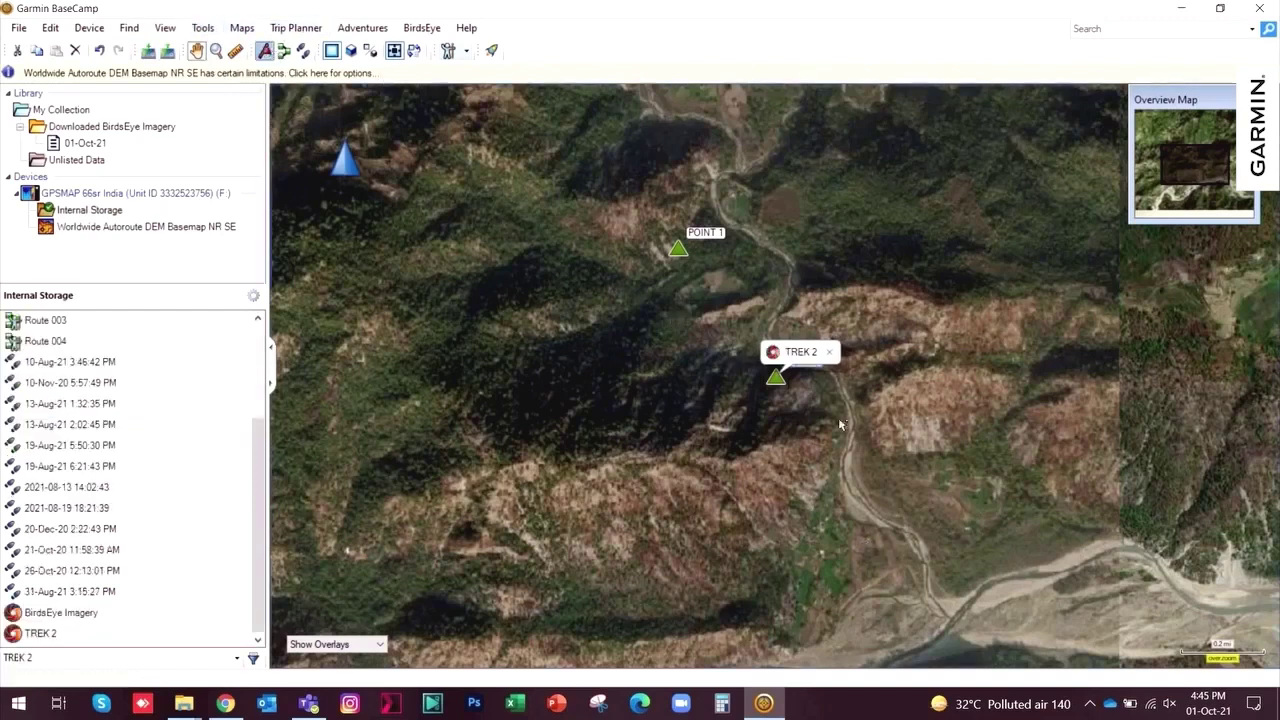
pyautogui.click(857, 552)
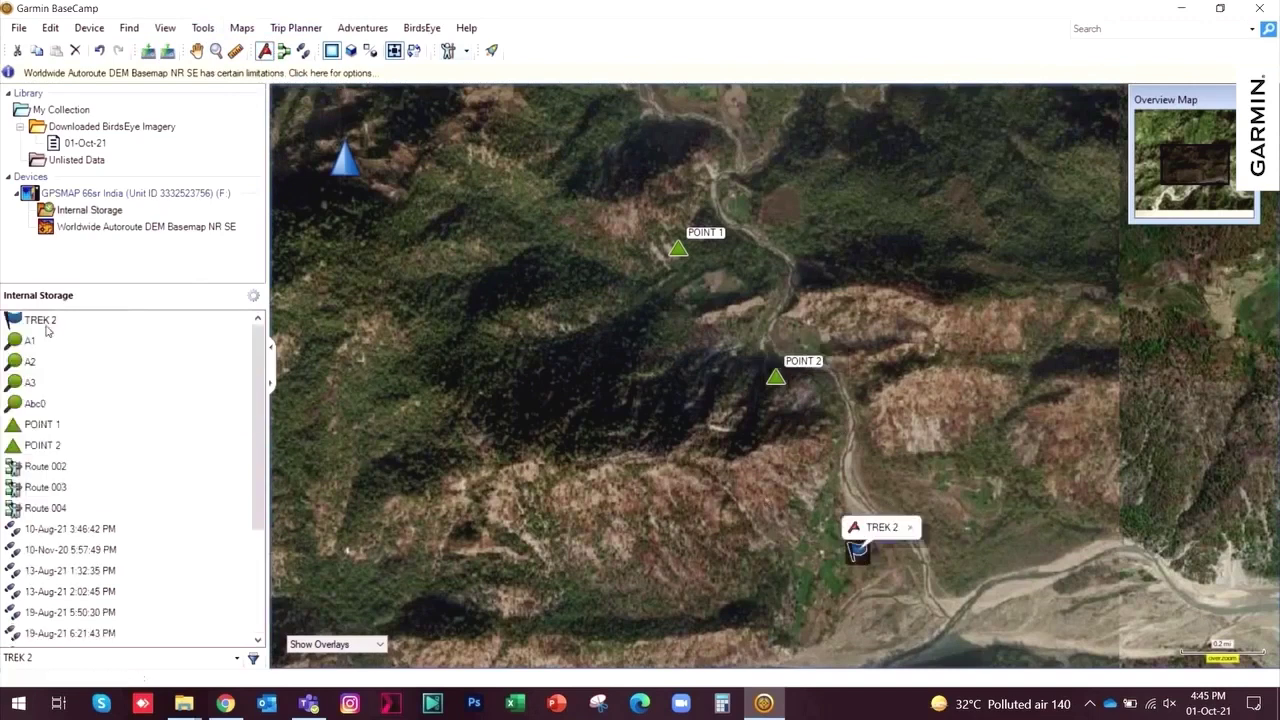
pyautogui.doubleClick(40, 320)
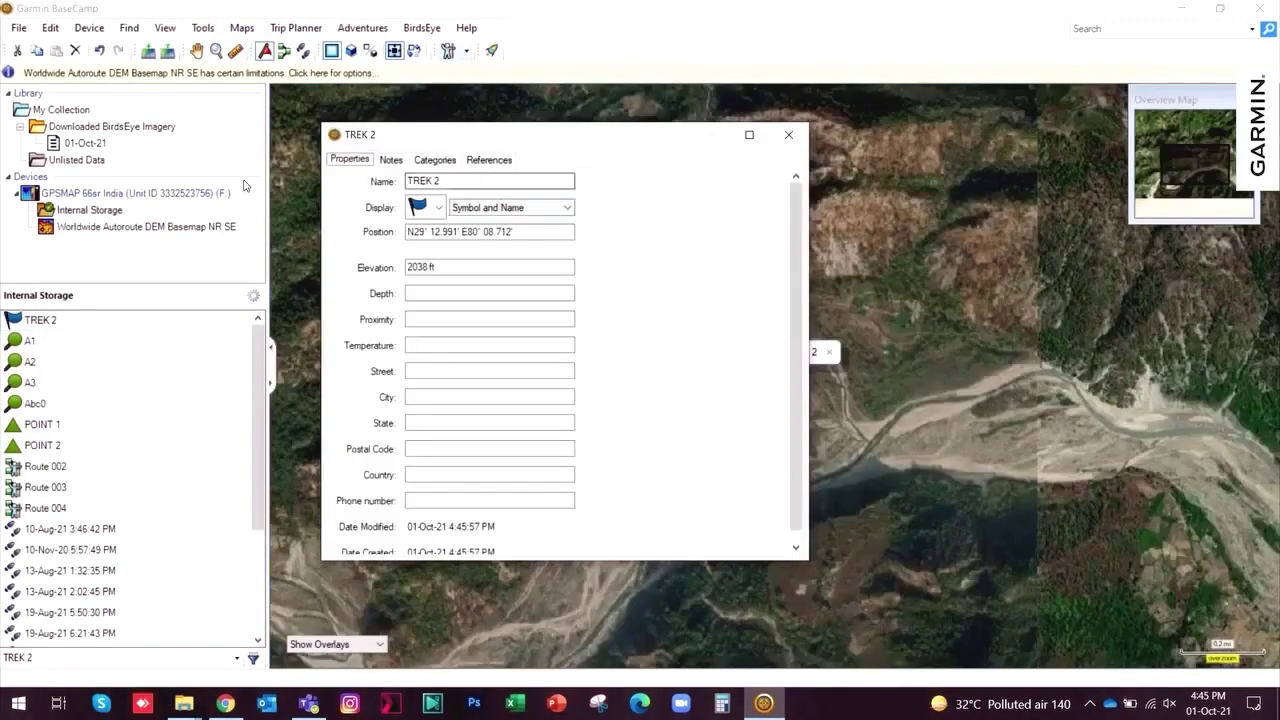
pyautogui.write('POINT 3')
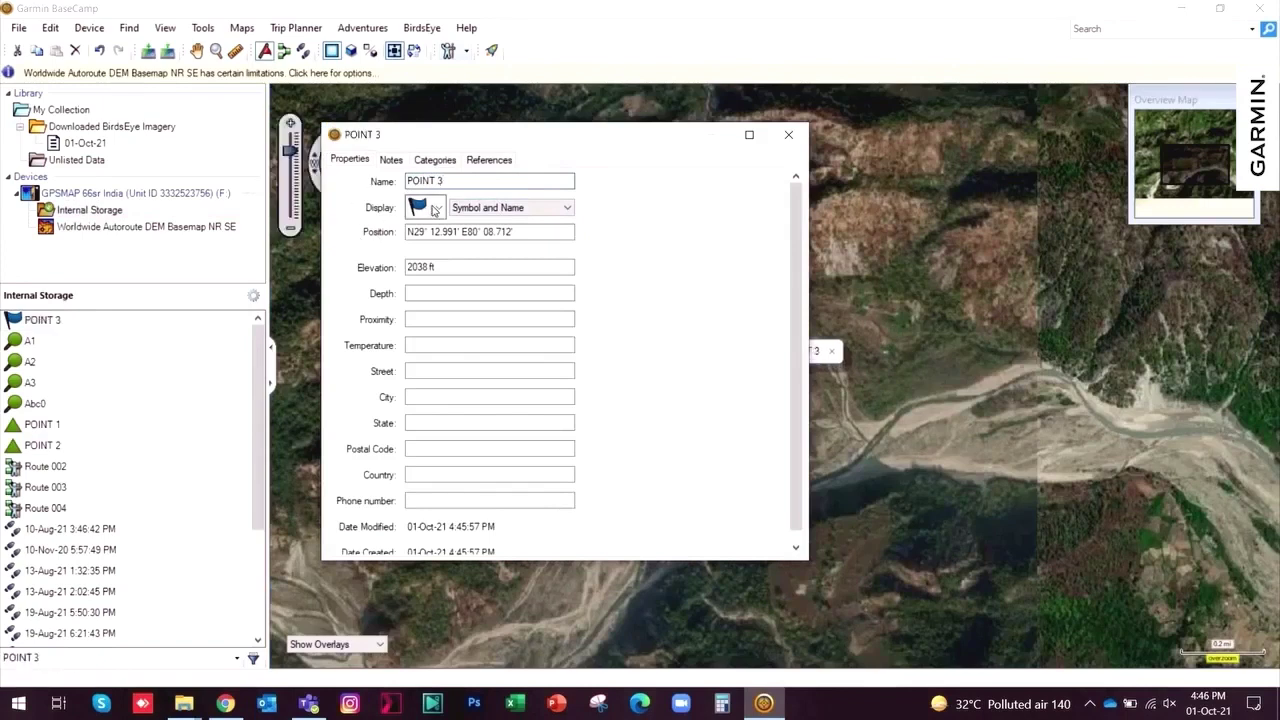
pyautogui.click(430, 207)
pyautogui.click(493, 431)
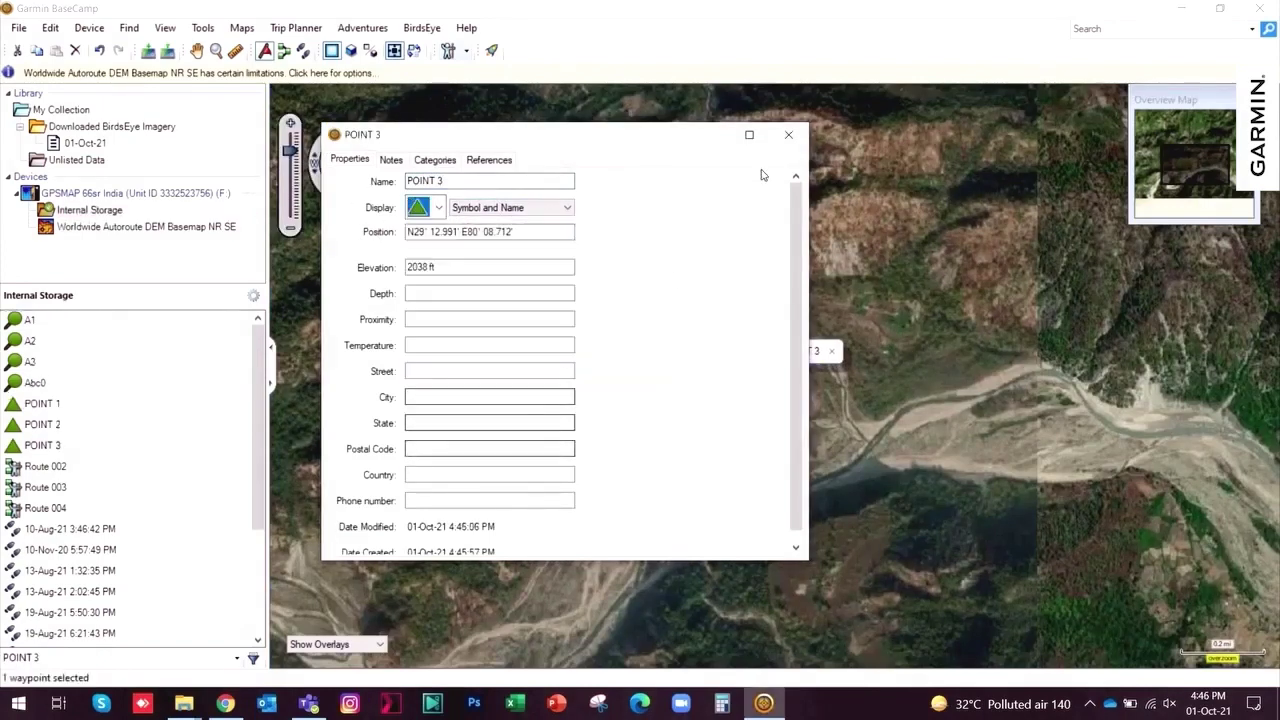
pyautogui.moveTo(698, 133); pyautogui.dragTo(558, 168)
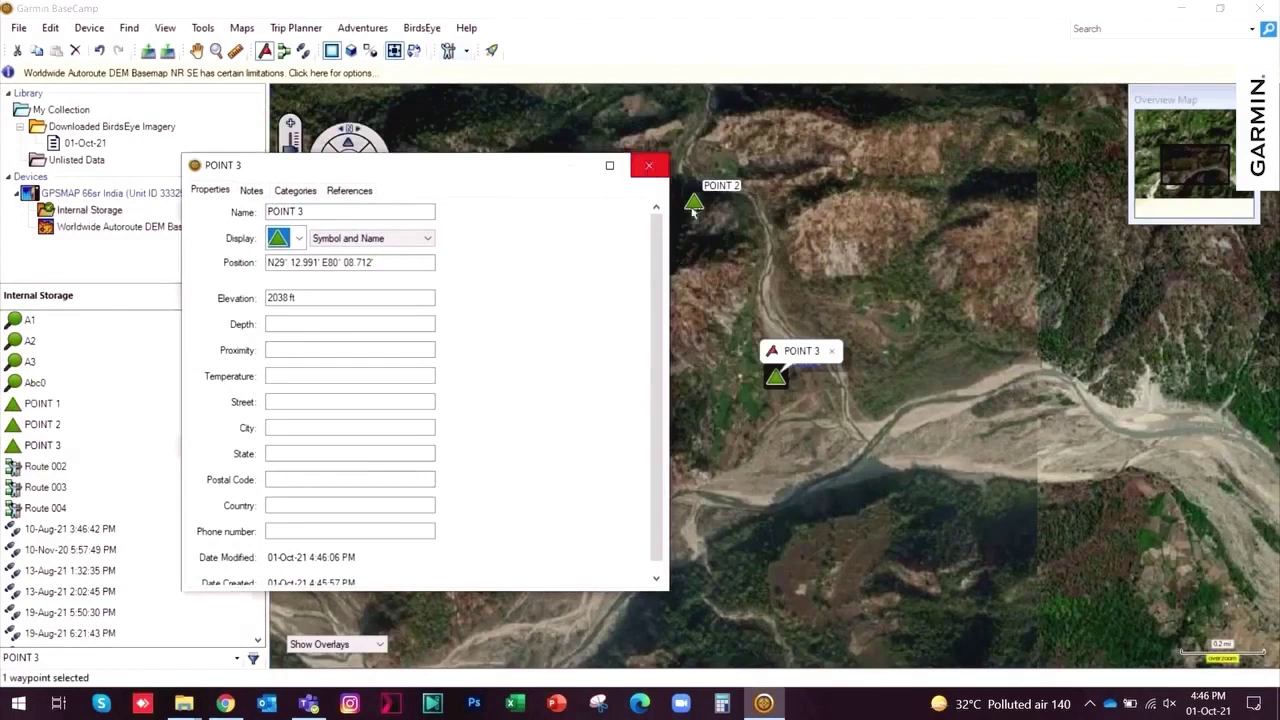
pyautogui.click(651, 163)
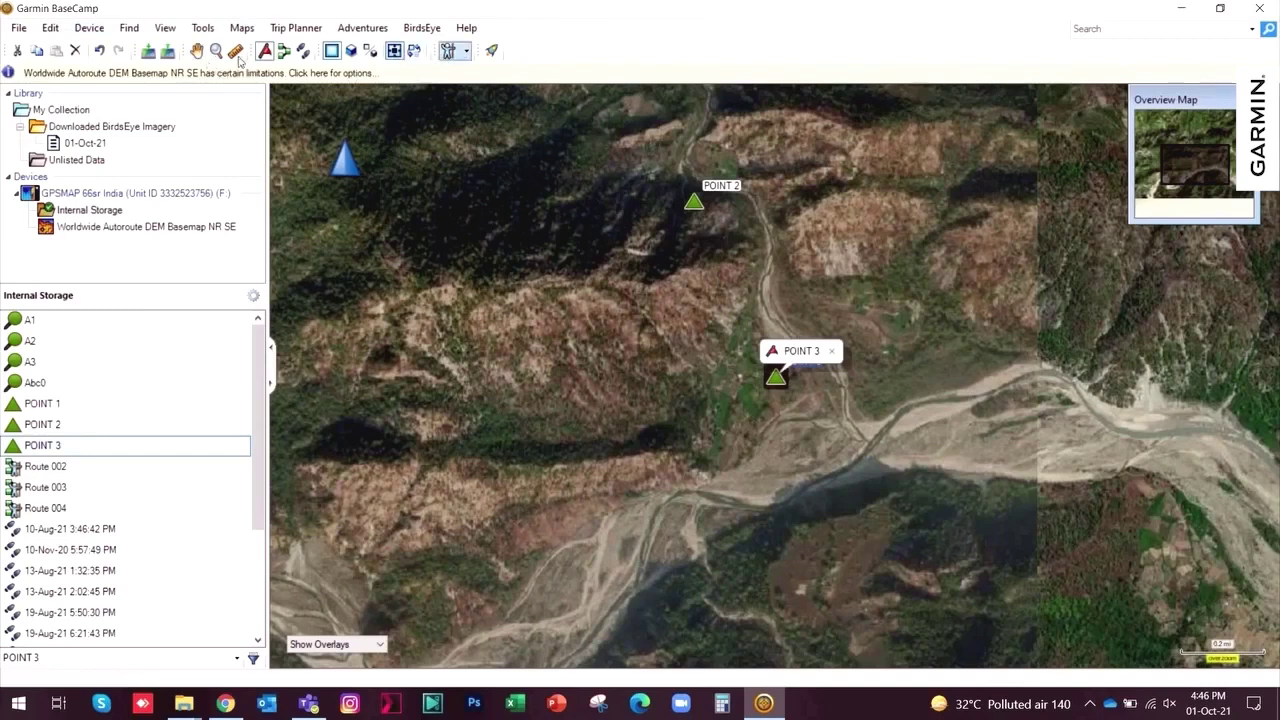
pyautogui.press('Escape')
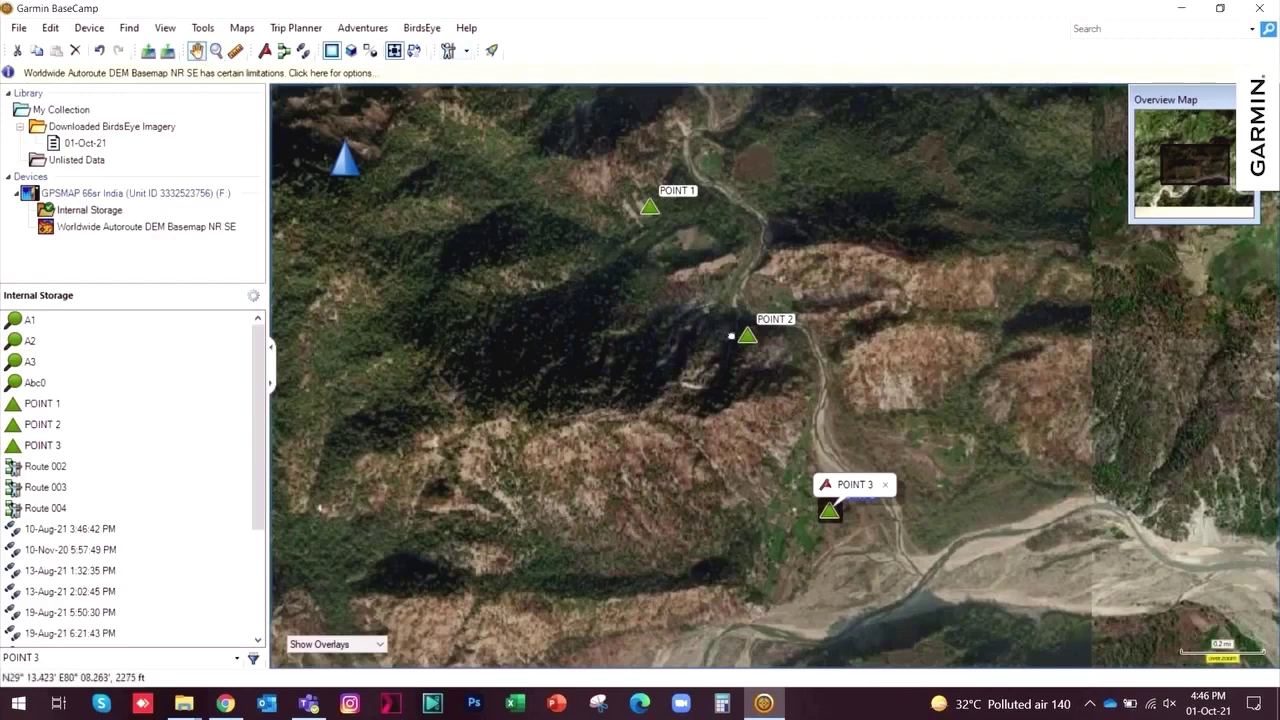
# Review the placed waypoints on the map and open the properties of POINT 3.
pyautogui.moveTo(650, 265); pyautogui.dragTo(728, 299)
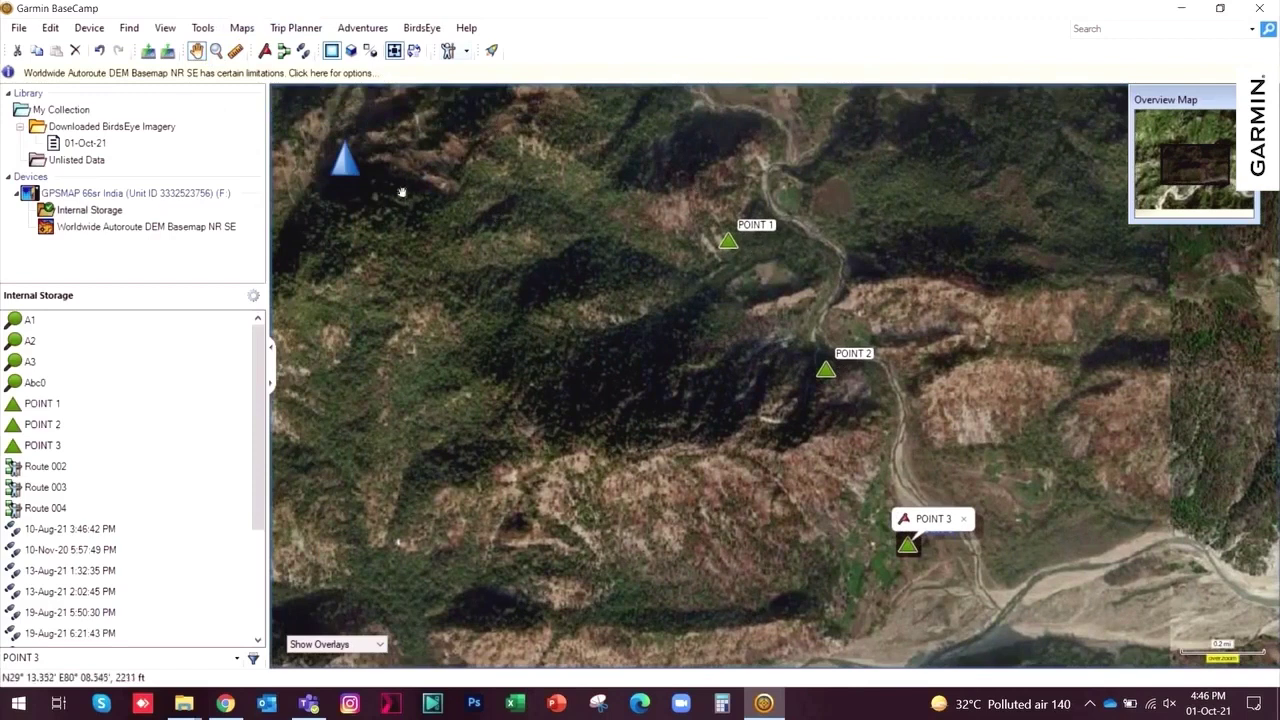
pyautogui.click(30, 341)
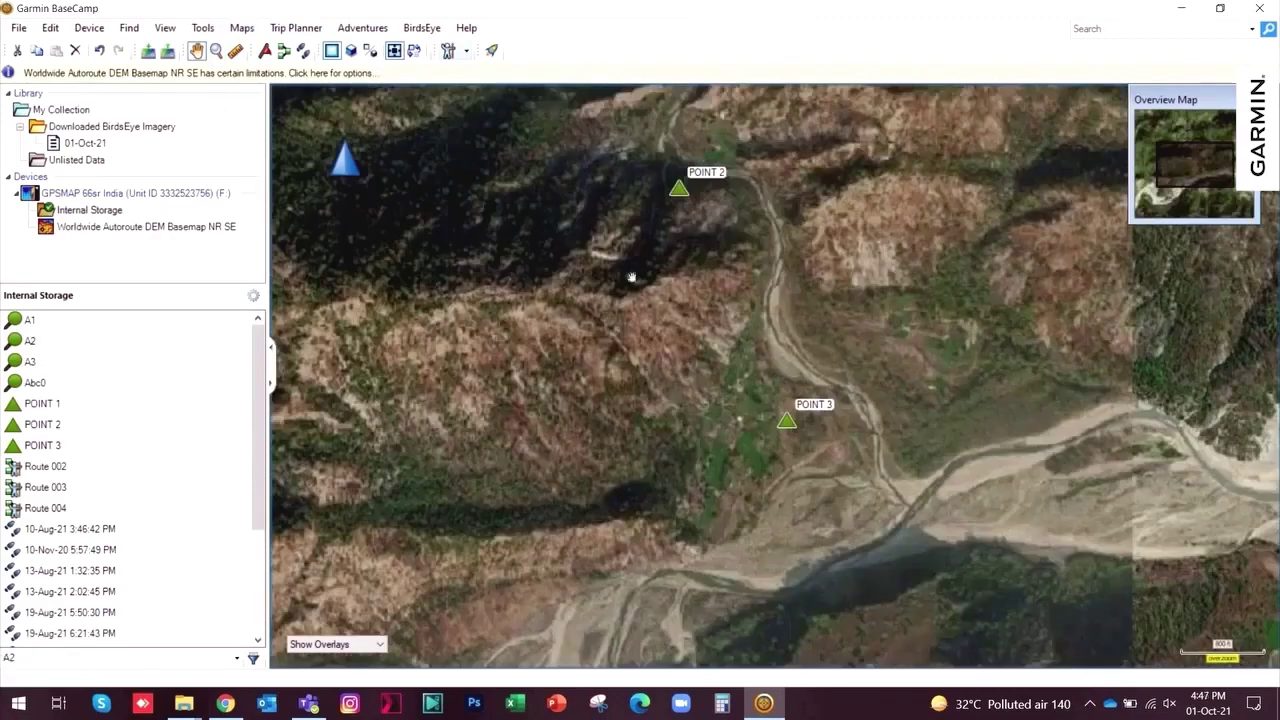
pyautogui.click(42, 448)
pyautogui.rightClick(42, 452)
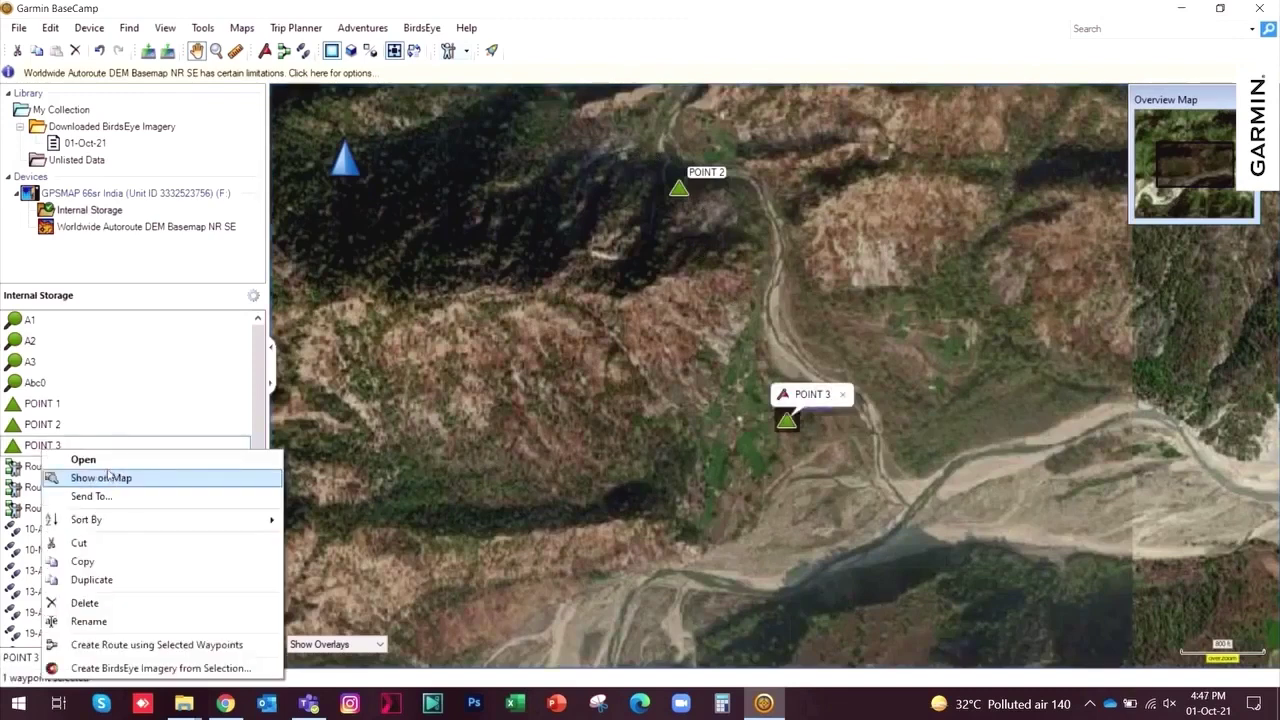
pyautogui.click(90, 460)
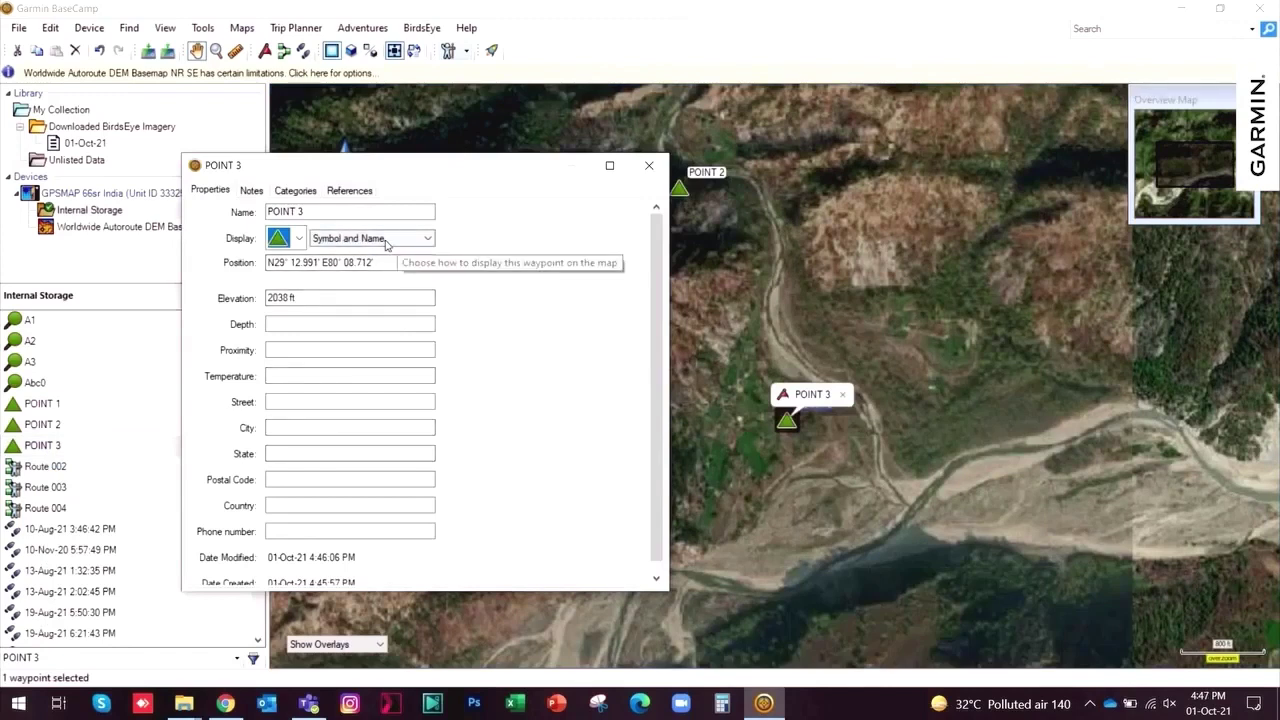
# Set POINT 3 to display only its symbol, close its properties, and check the marker on the map without its callout.
pyautogui.click(385, 244)
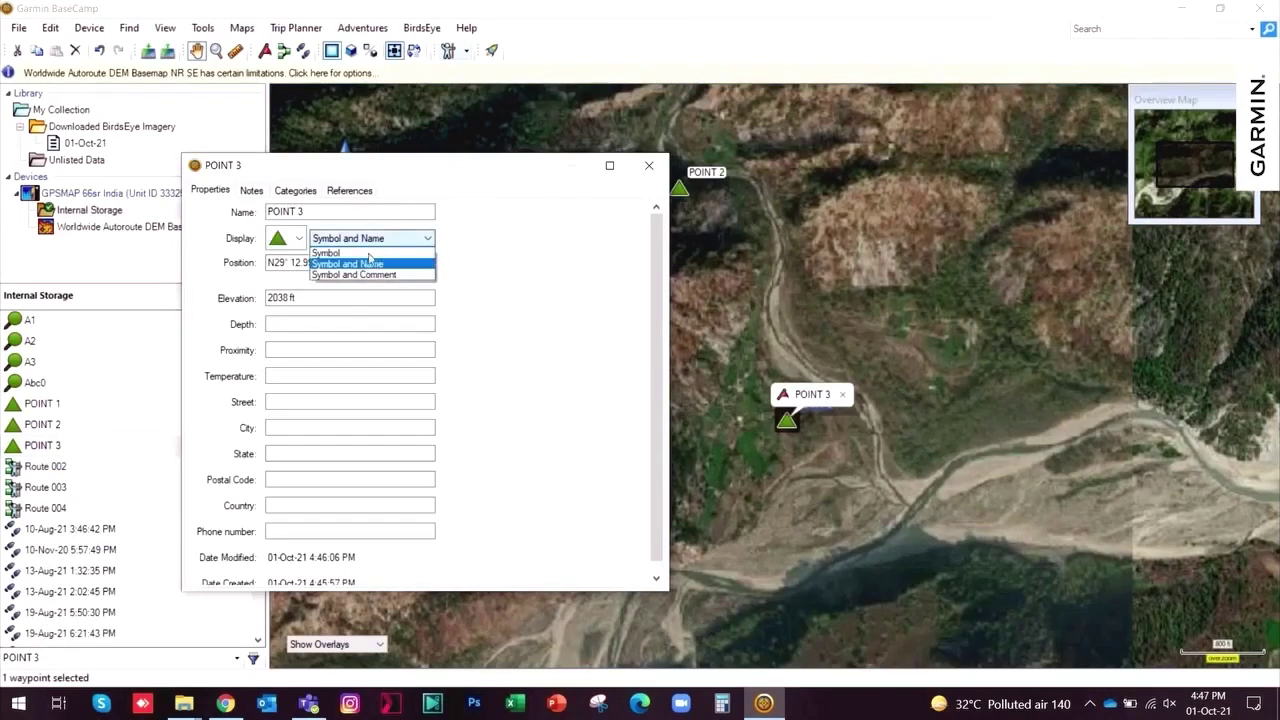
pyautogui.click(366, 252)
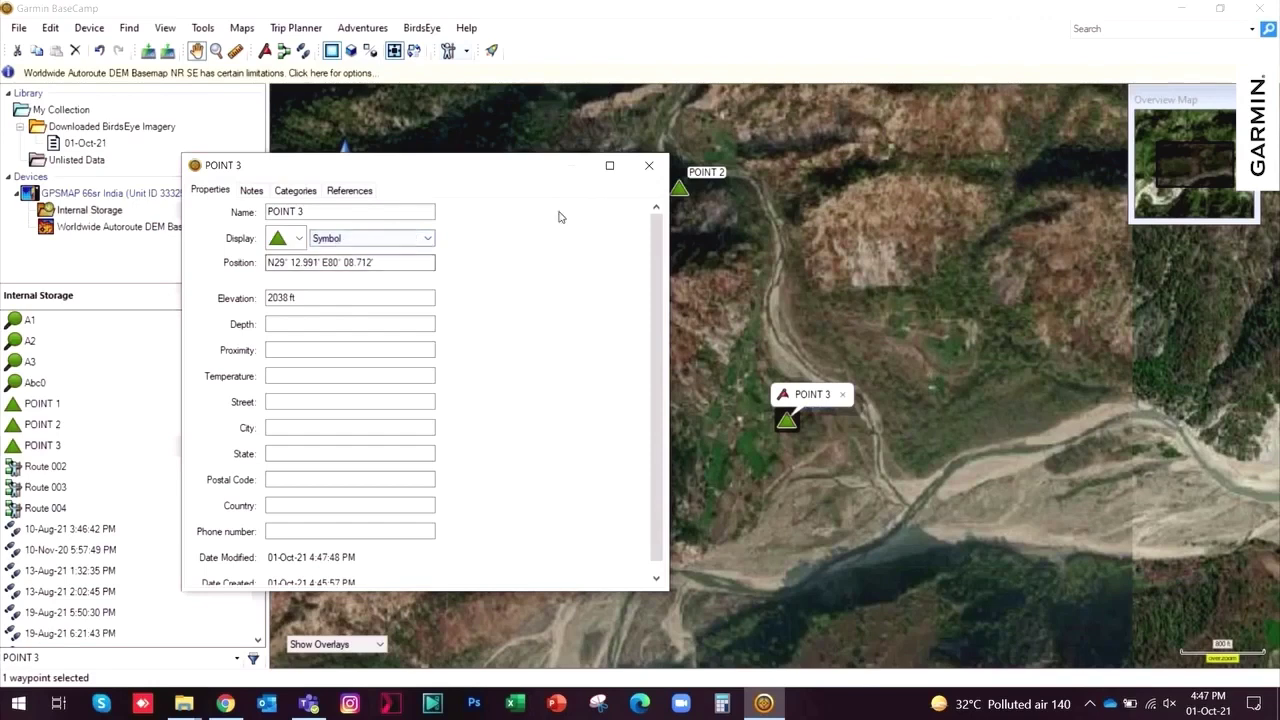
pyautogui.click(649, 167)
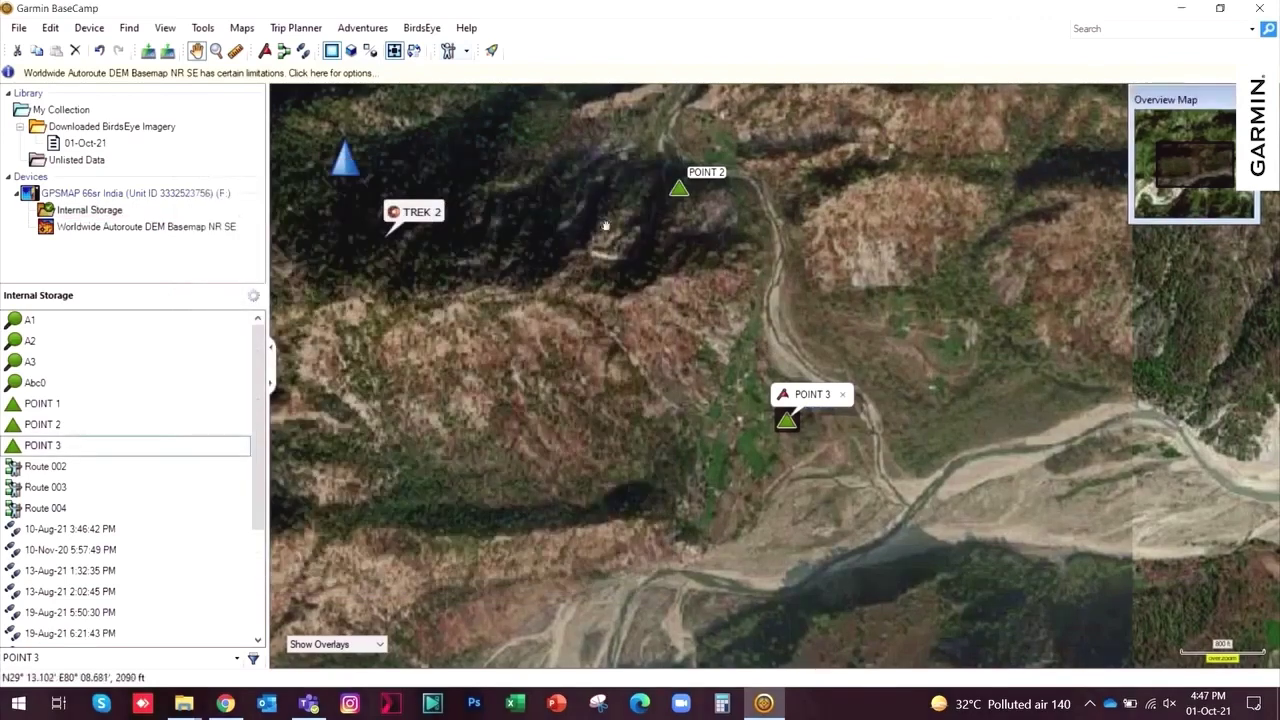
pyautogui.moveTo(636, 407); pyautogui.dragTo(671, 592)
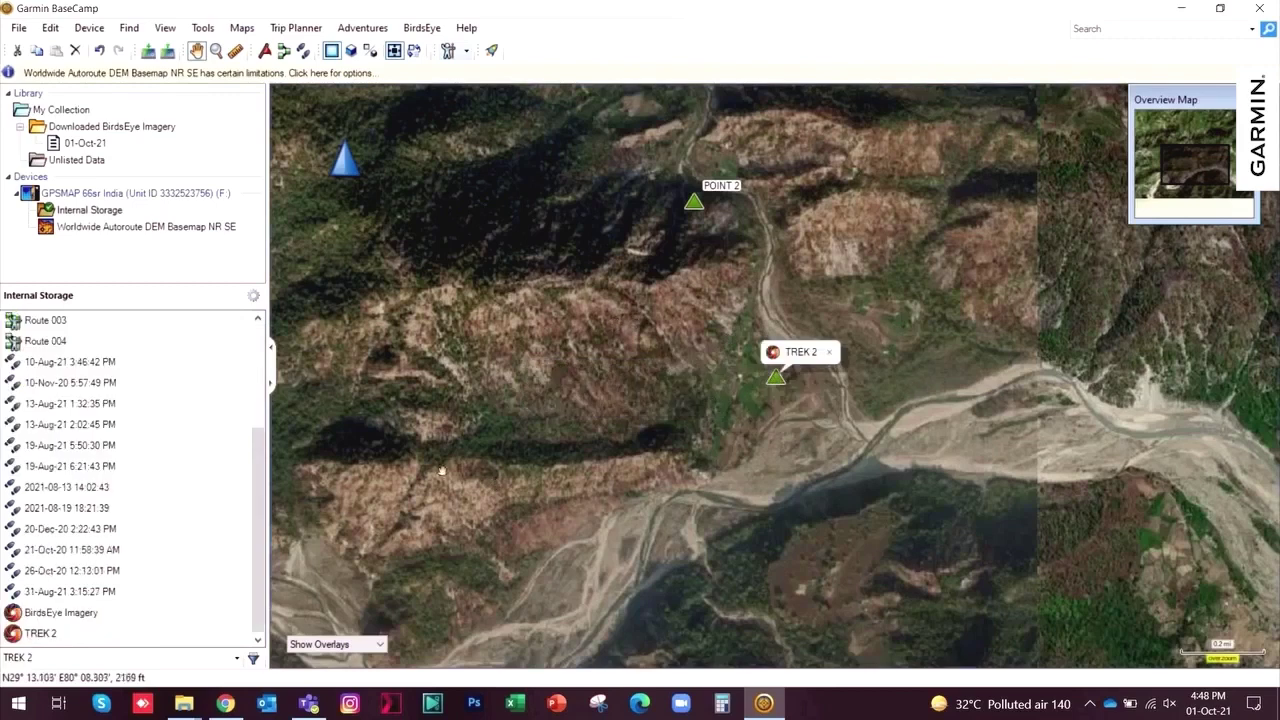
pyautogui.click(831, 355)
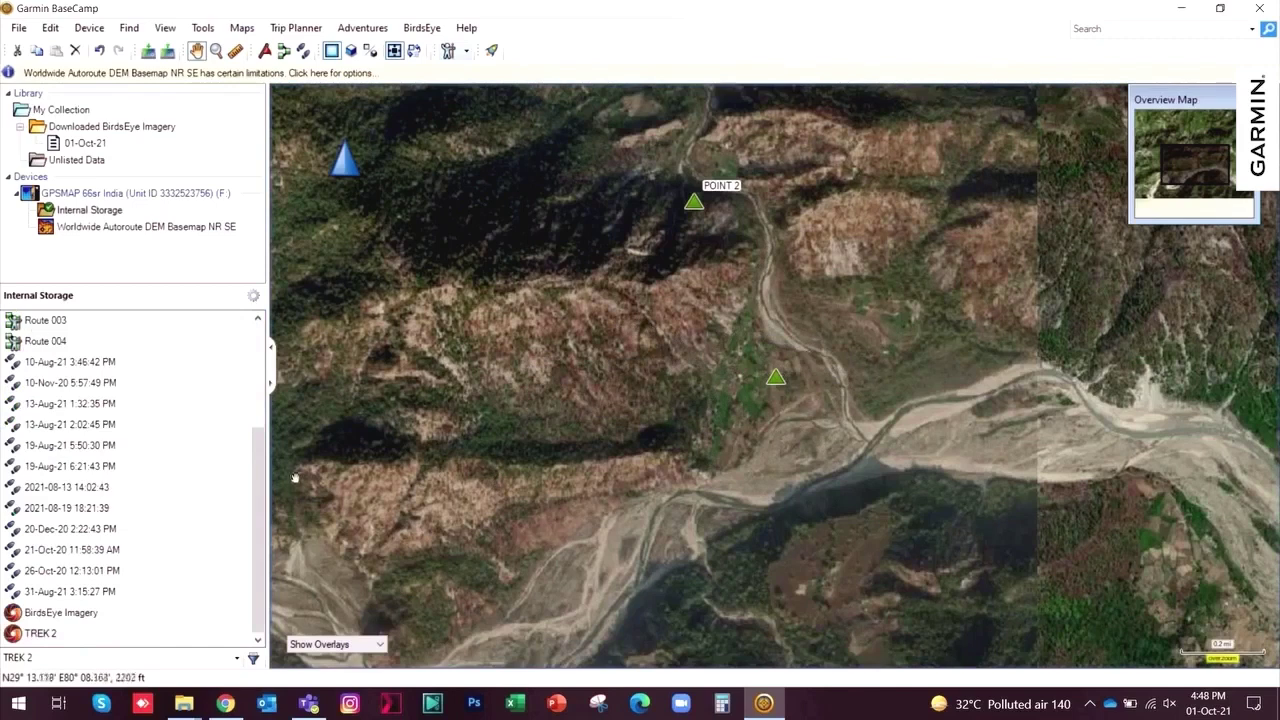
# Reopen the properties of POINT 3, set its display to Symbol and Name, view its notes, and close the properties.
pyautogui.scroll(3, 57, 448)
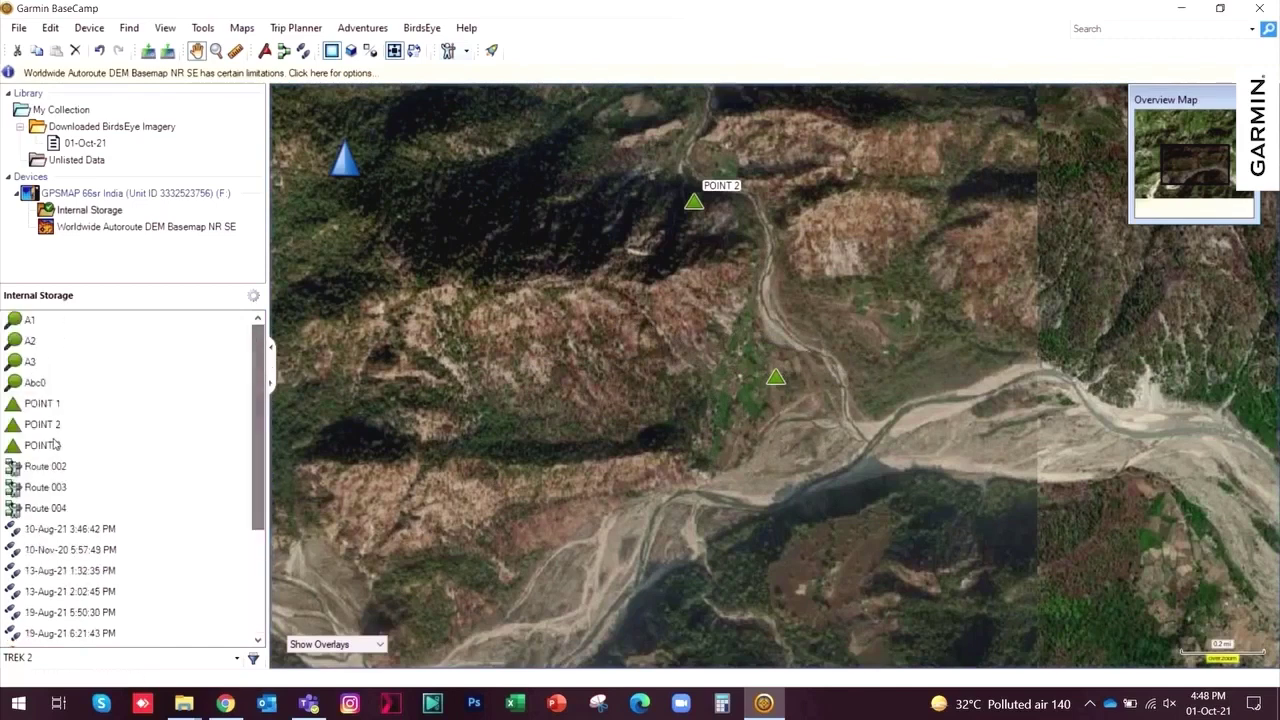
pyautogui.click(55, 448)
pyautogui.rightClick(55, 448)
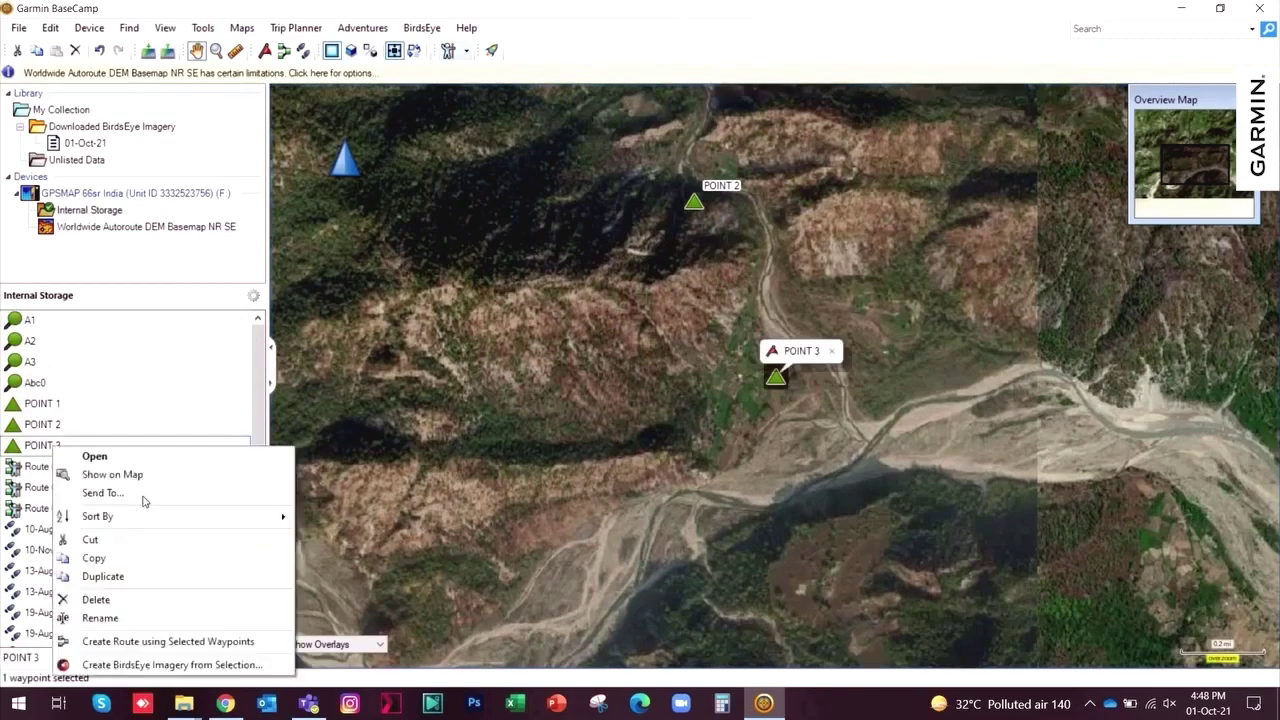
pyautogui.click(108, 459)
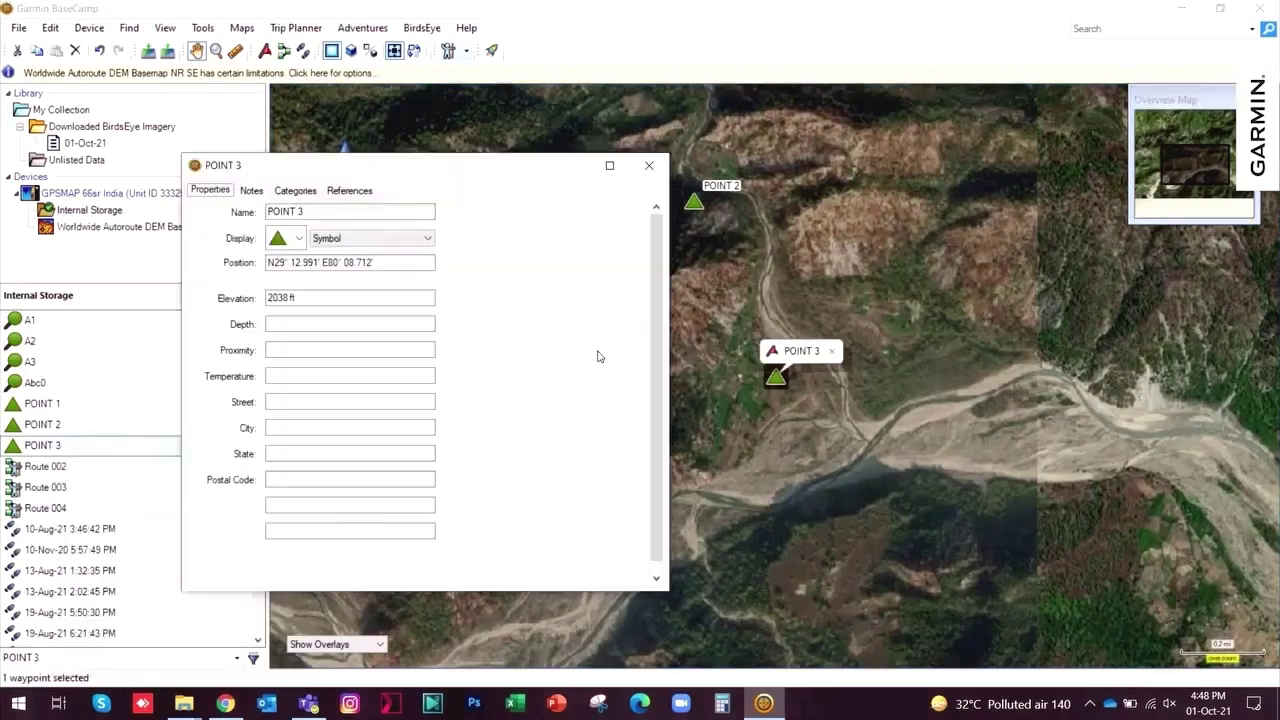
pyautogui.click(406, 239)
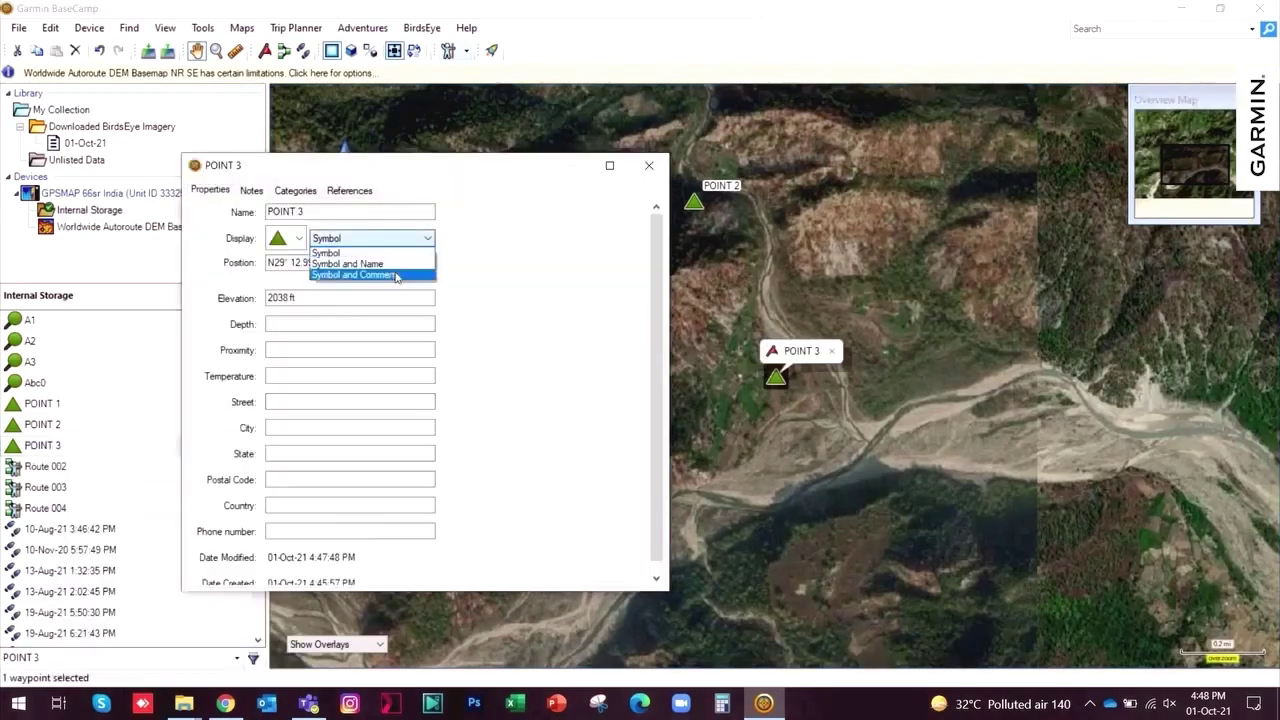
pyautogui.click(375, 263)
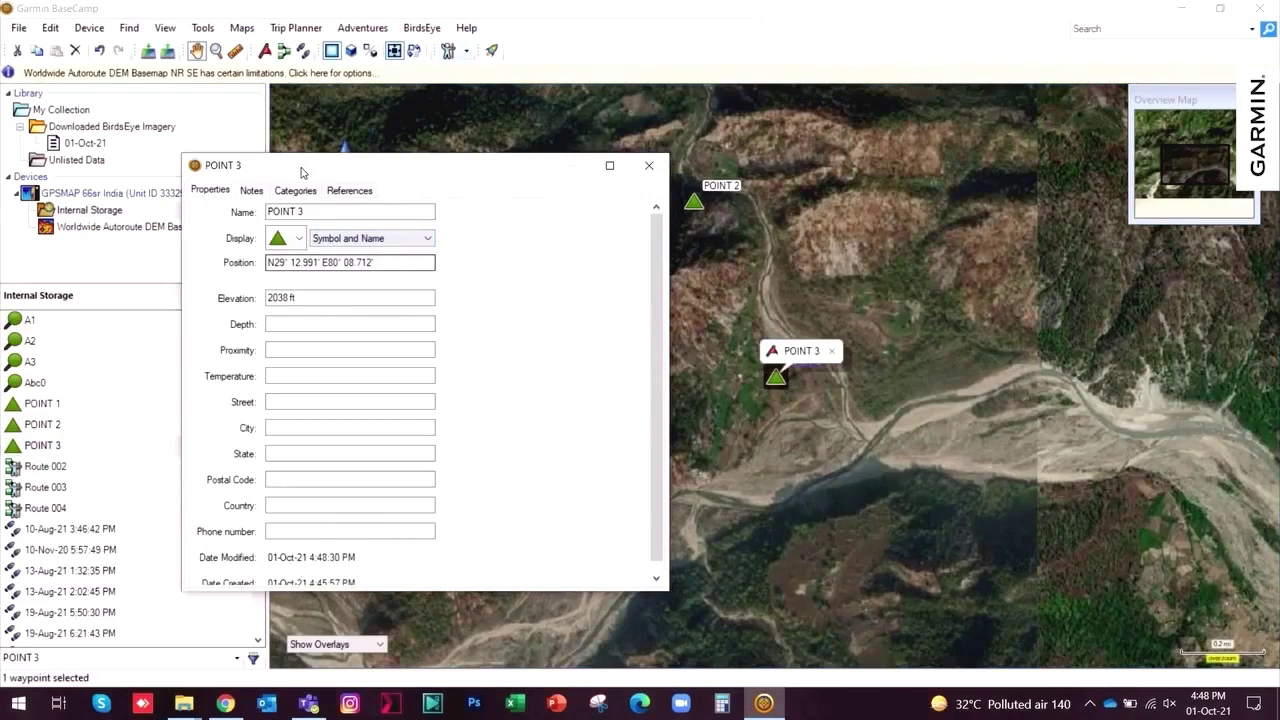
pyautogui.click(252, 191)
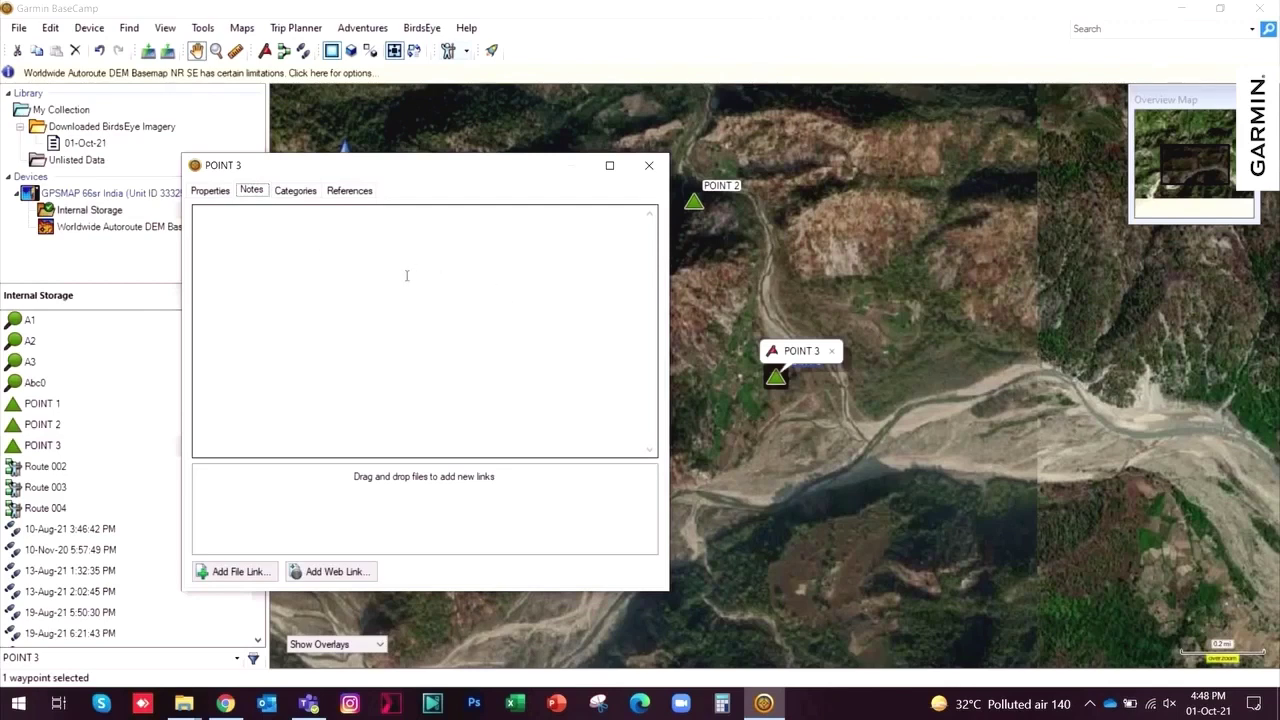
pyautogui.press('Escape')
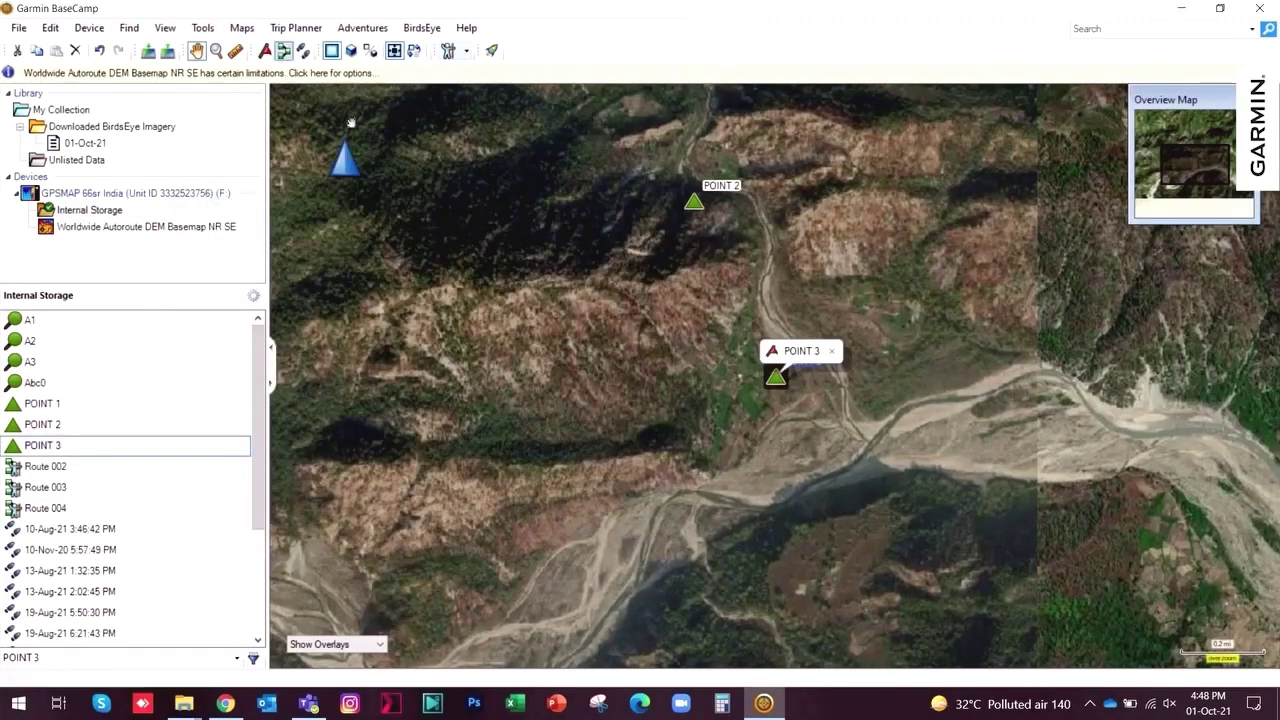
# Start a new route with the Hiking activity on Worldwide Autoroute DEM Basemap NR SE, beginning at the POINT 1 waypoint.
pyautogui.moveTo(422, 150); pyautogui.dragTo(422, 207)
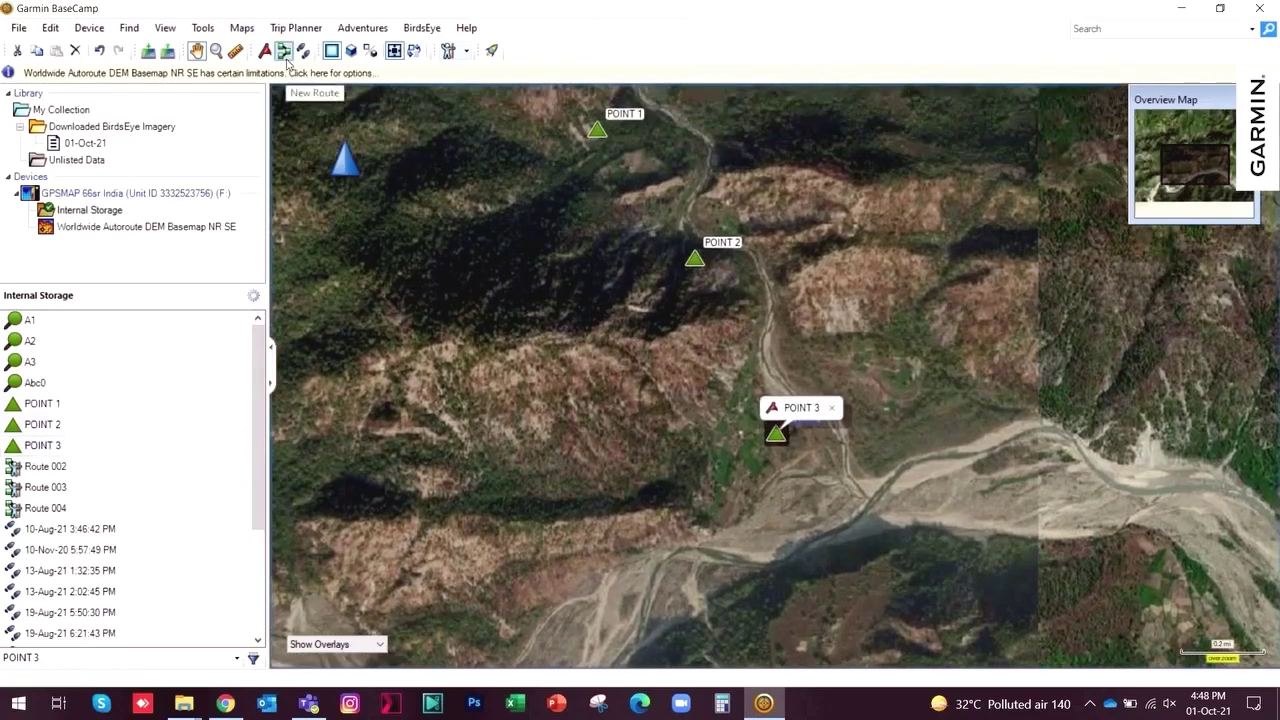
pyautogui.click(286, 51)
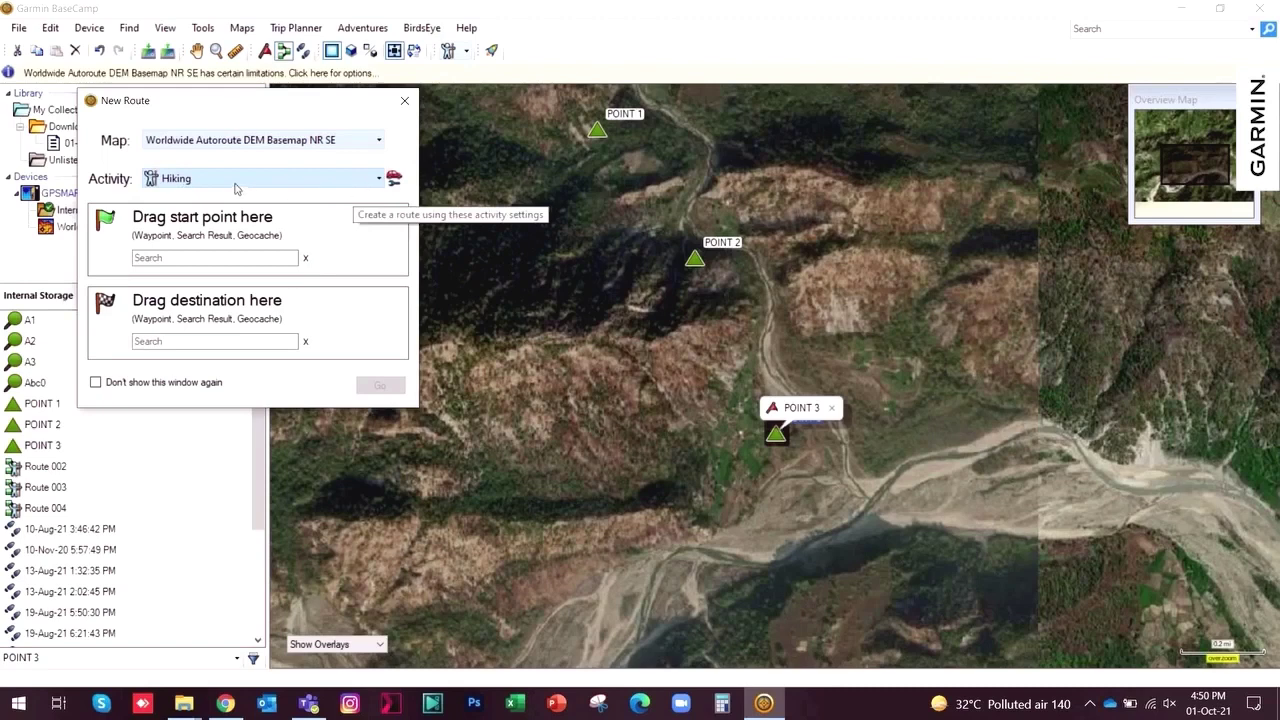
pyautogui.click(379, 186)
pyautogui.click(290, 186)
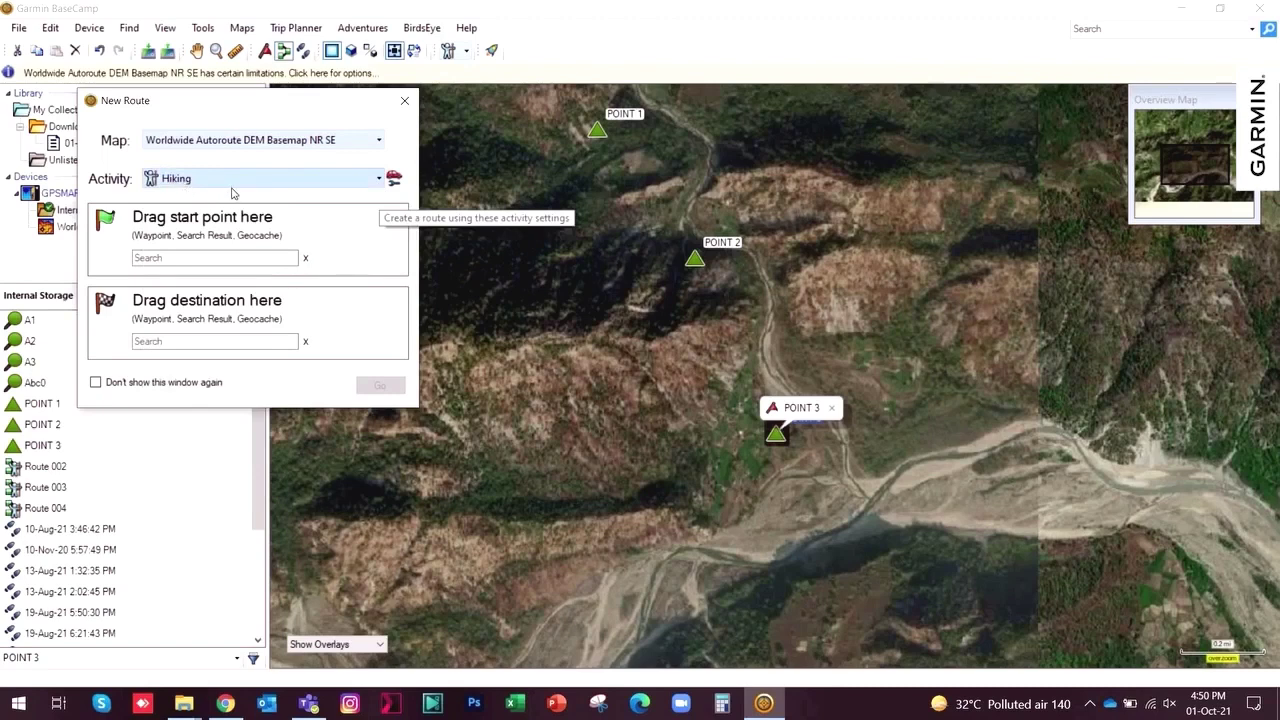
pyautogui.click(251, 257)
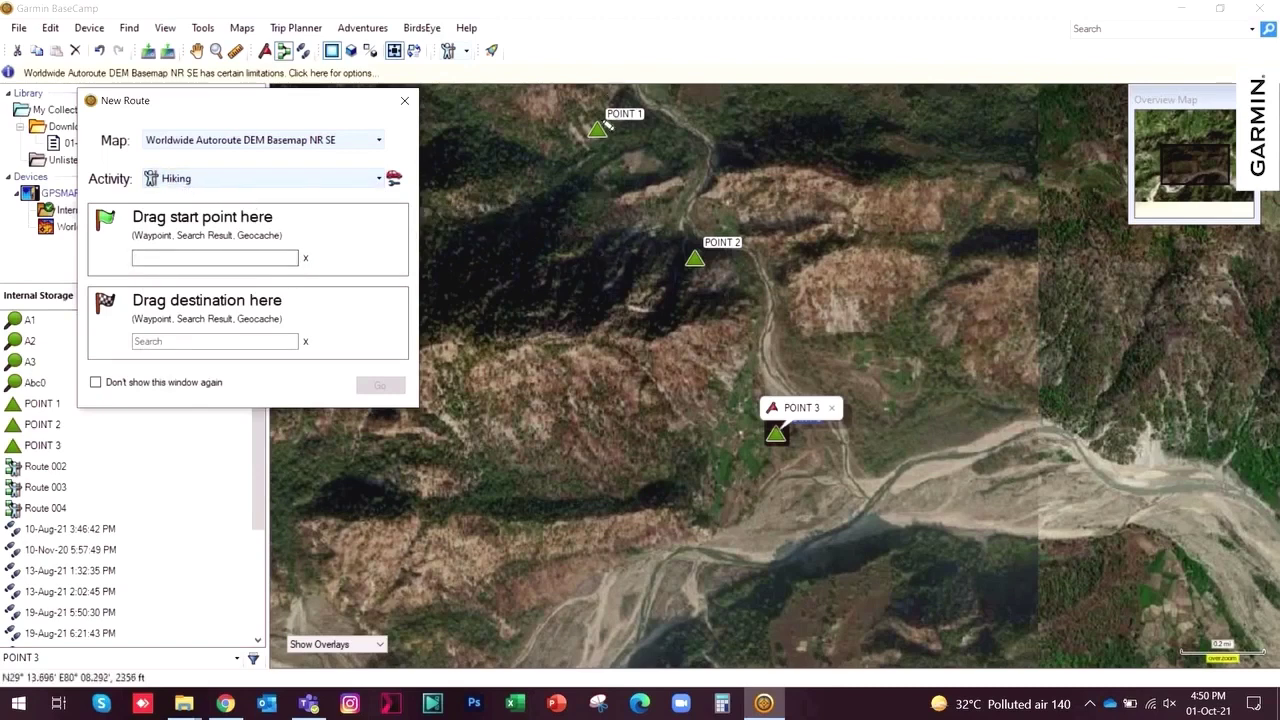
pyautogui.click(597, 130)
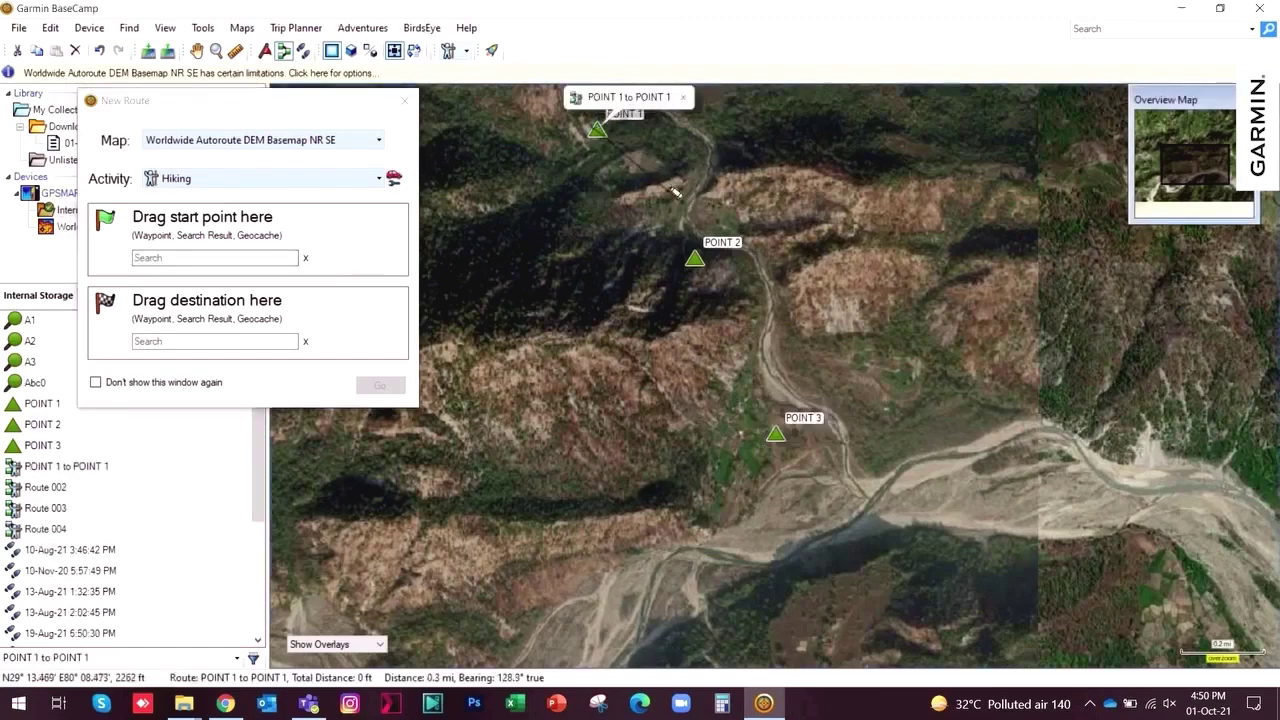
# Draw the route from POINT 1 through intermediate points to POINT 2 and on to POINT 3, and close the New Route window.
pyautogui.click(616, 201)
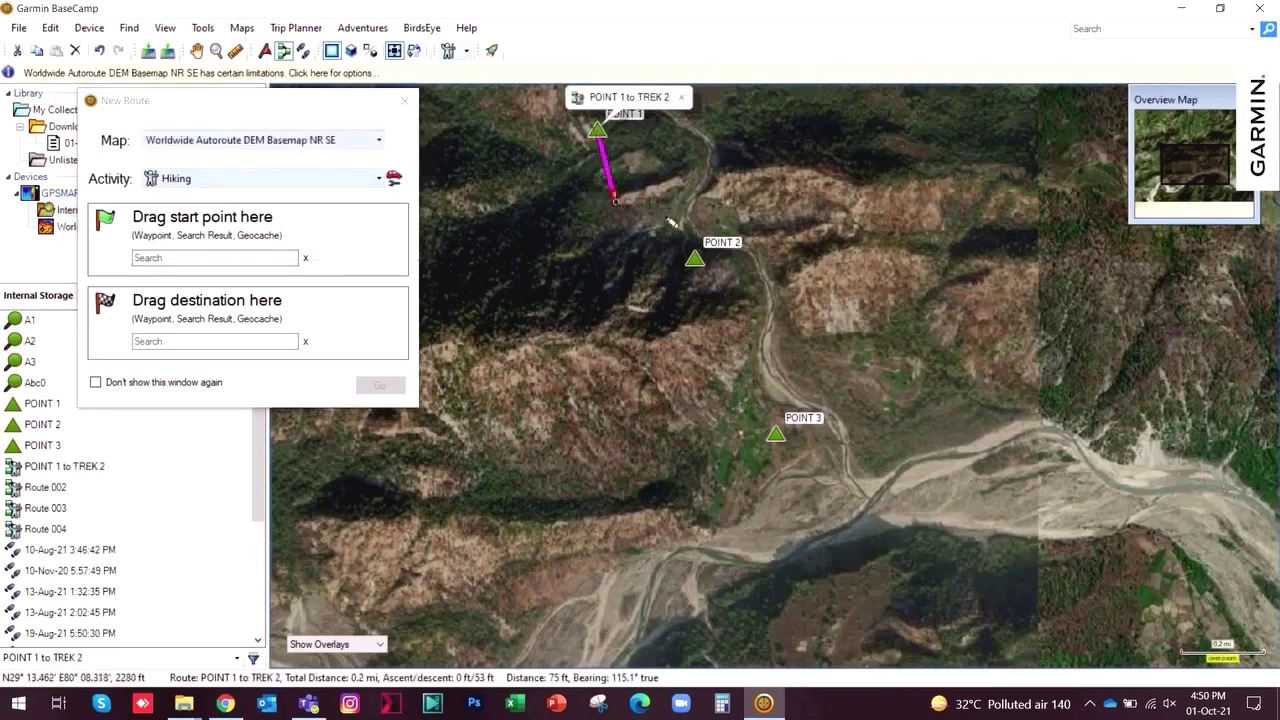
pyautogui.click(695, 257)
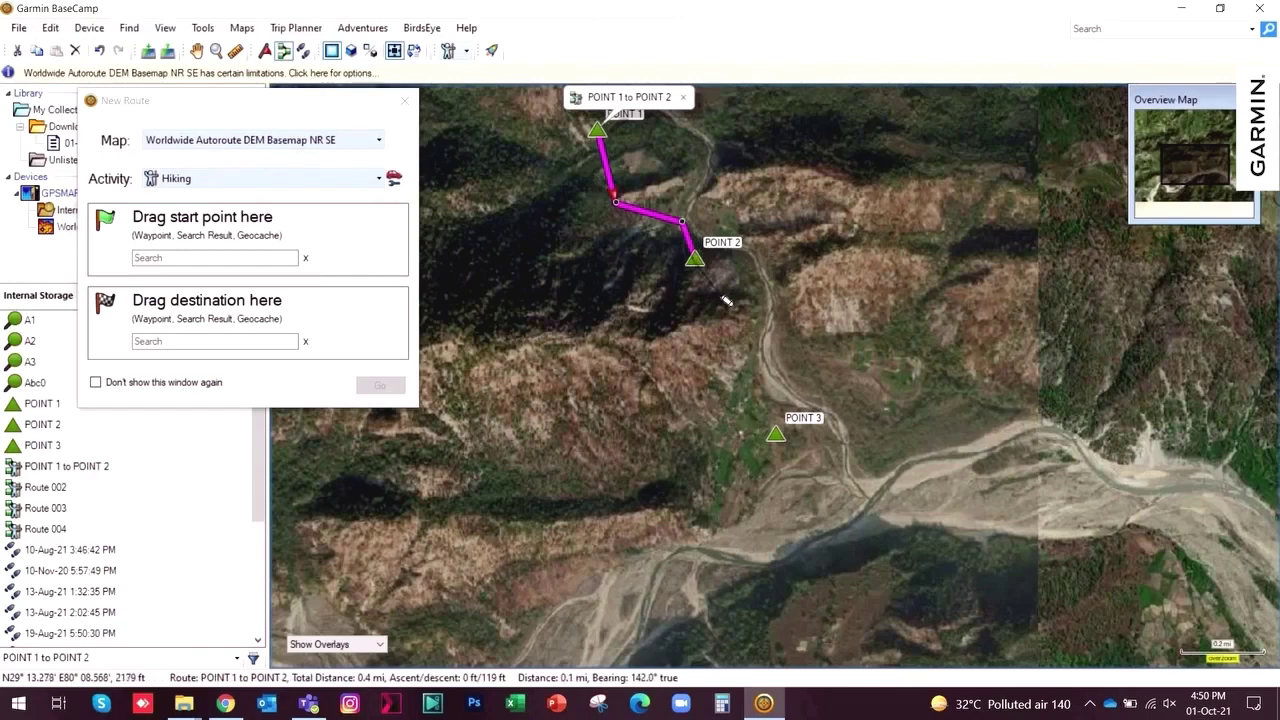
pyautogui.click(719, 294)
pyautogui.click(733, 348)
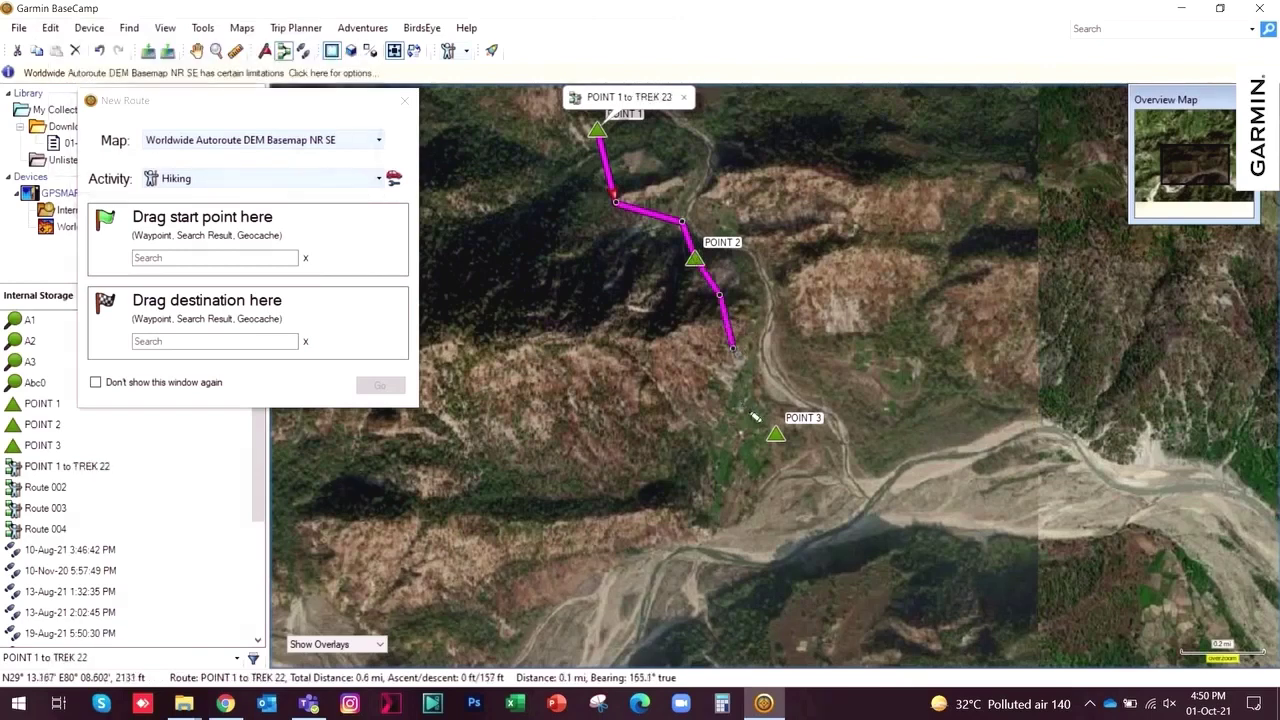
pyautogui.click(748, 413)
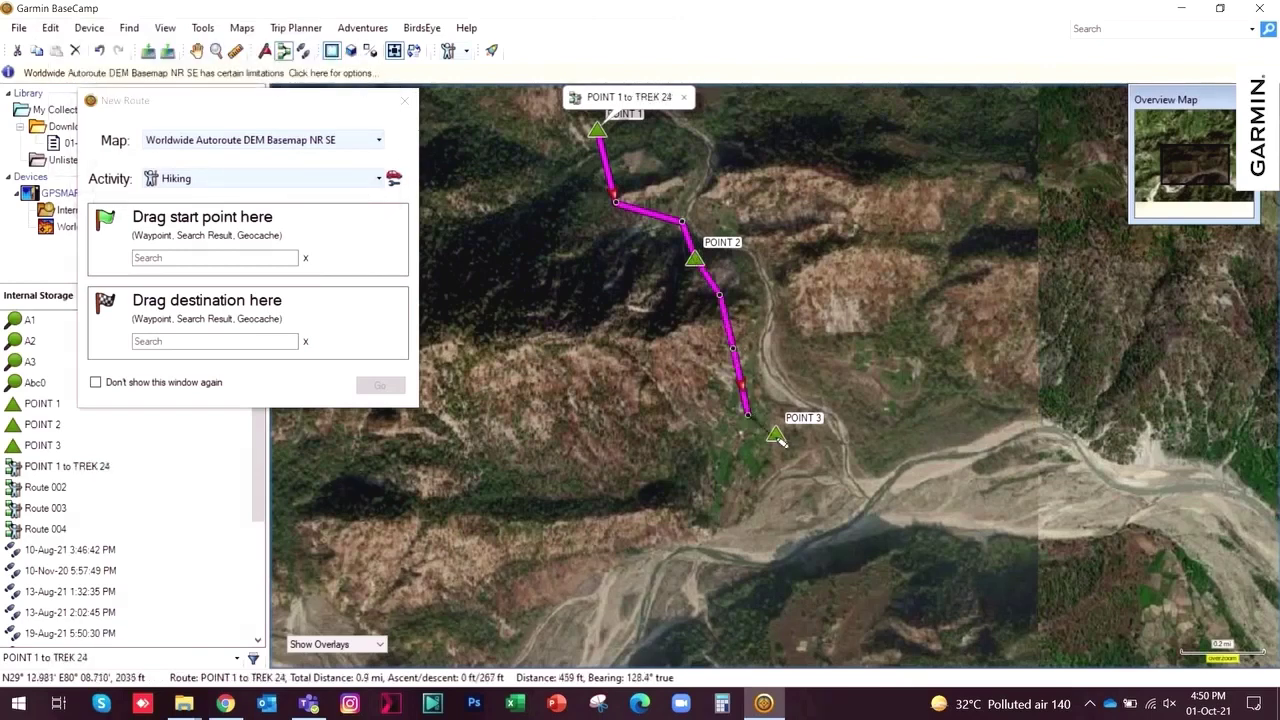
pyautogui.click(776, 435)
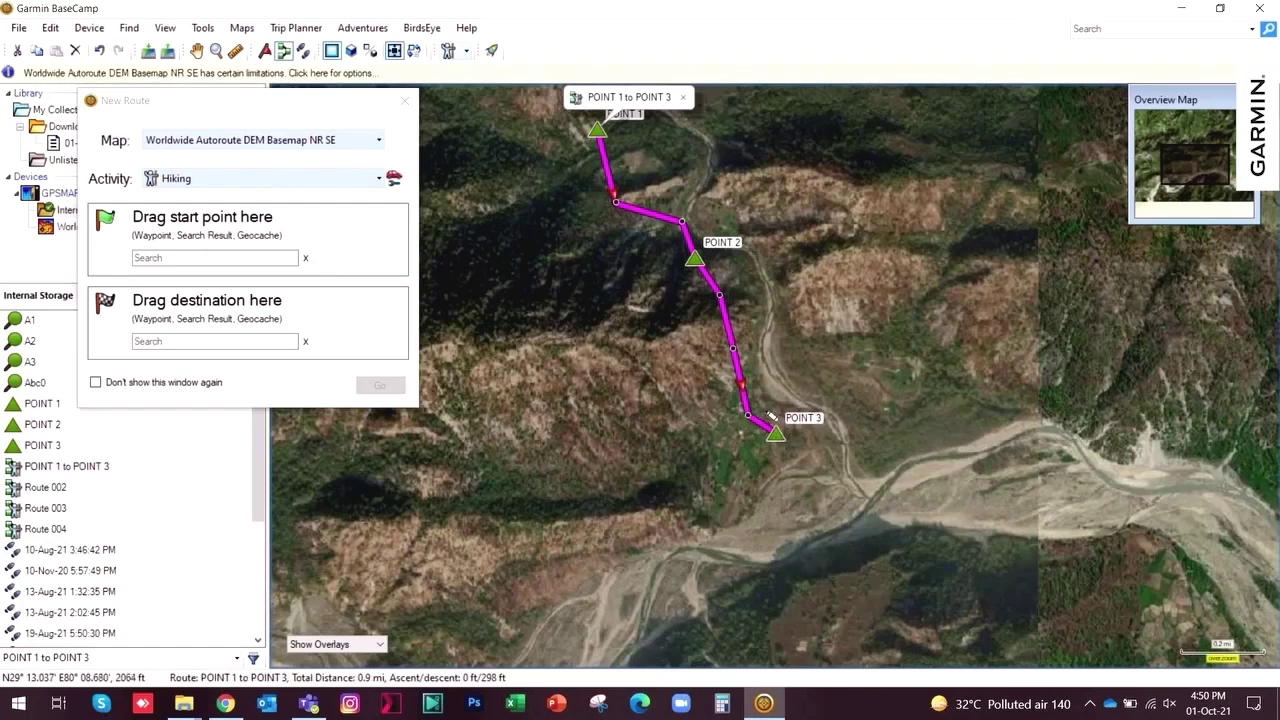
pyautogui.click(402, 100)
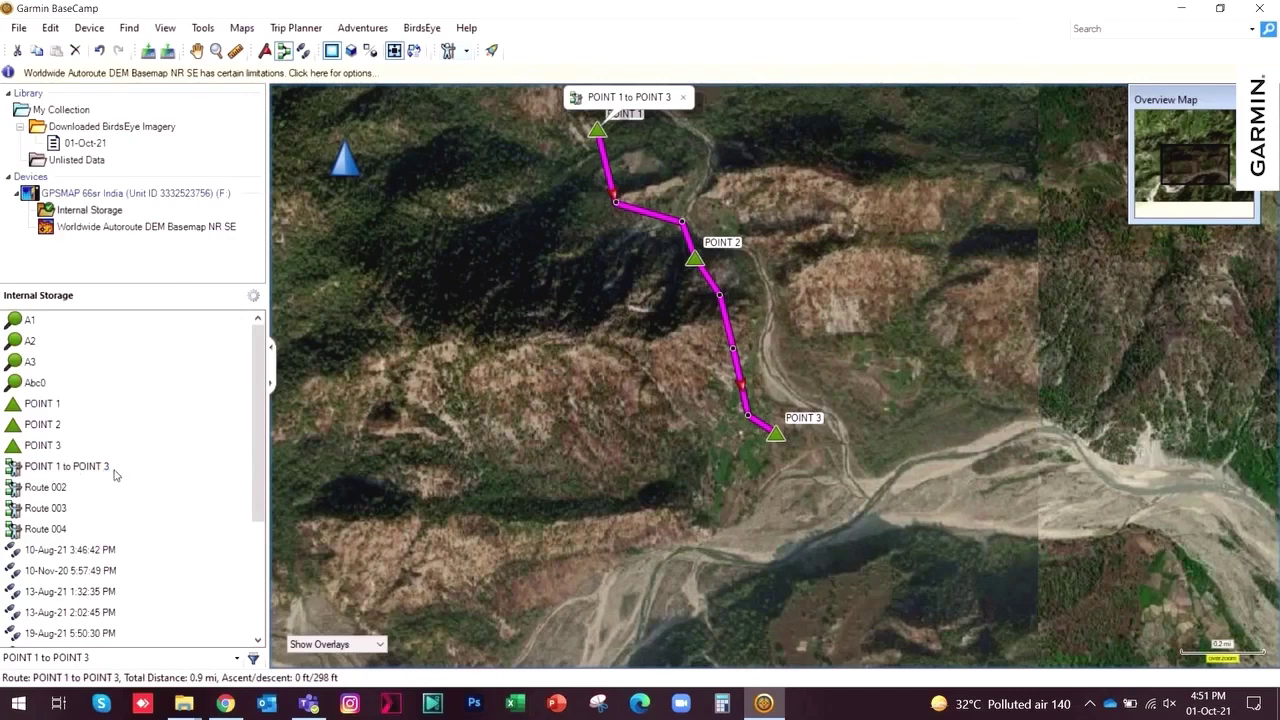
# Rename the route running from POINT 1 to POINT 3 as "Route for trek 2".
pyautogui.click(155, 469)
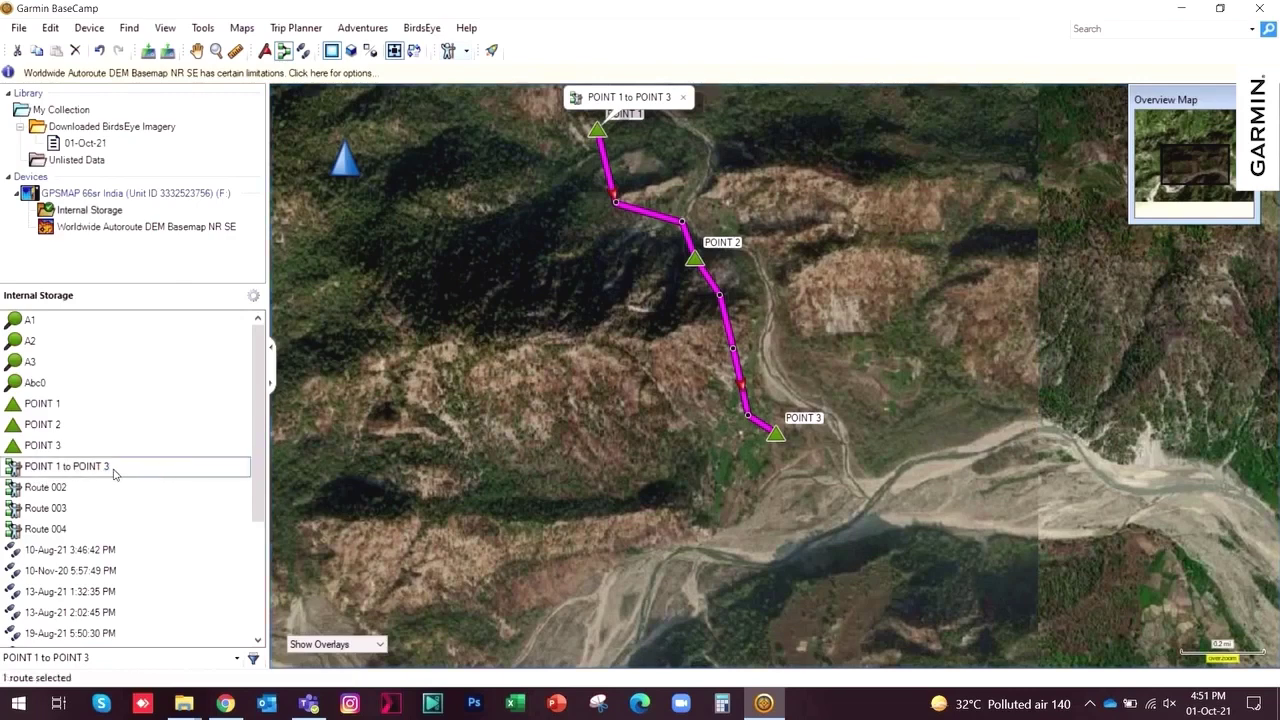
pyautogui.rightClick(114, 474)
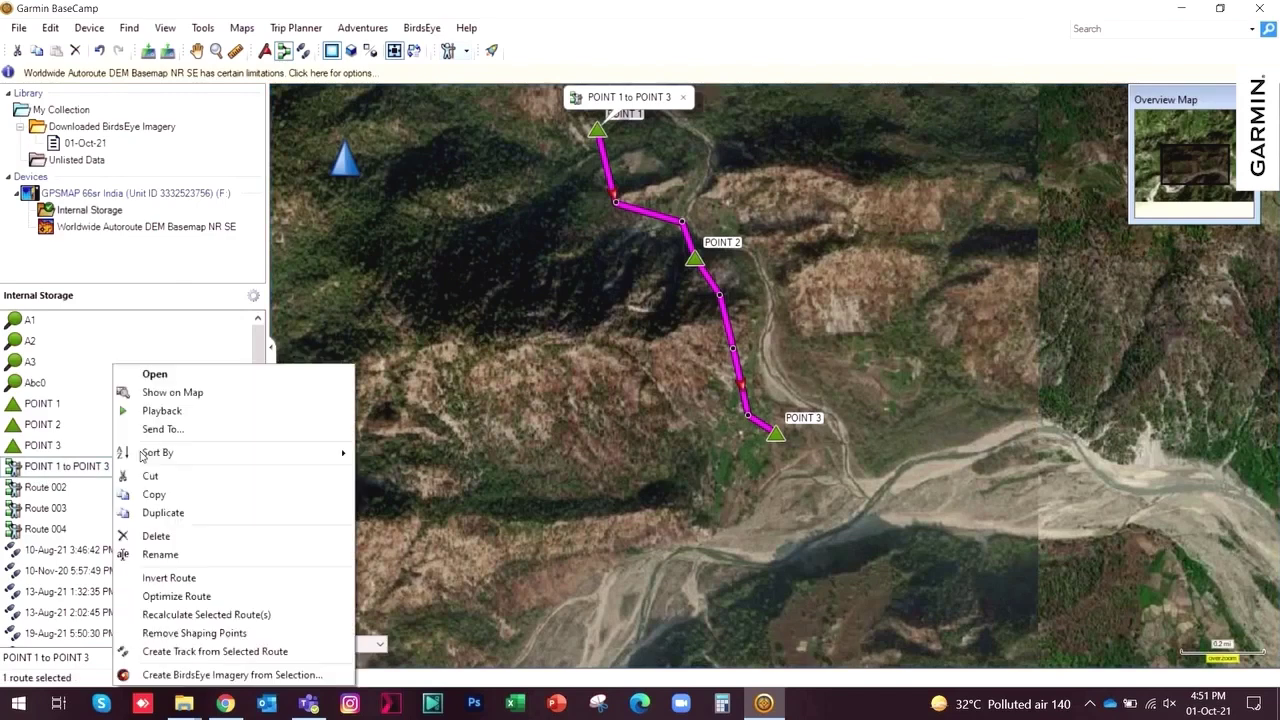
pyautogui.click(183, 556)
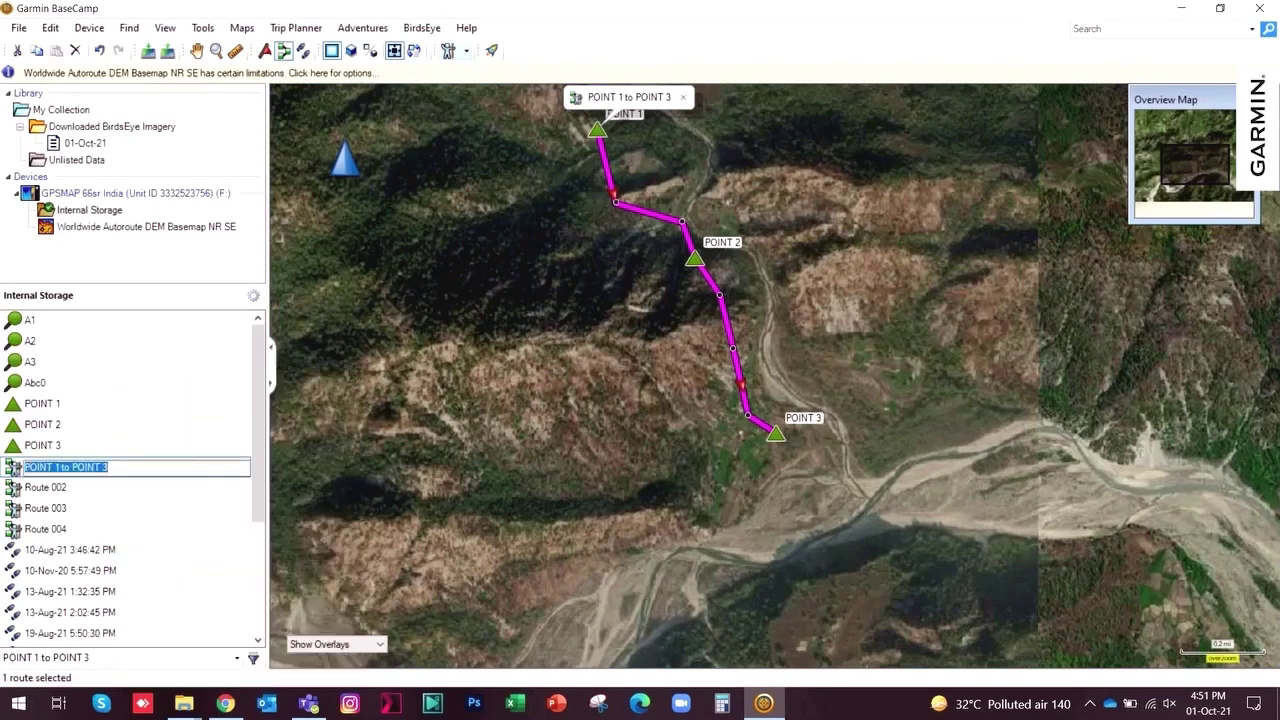
pyautogui.write('Route for trek 2')
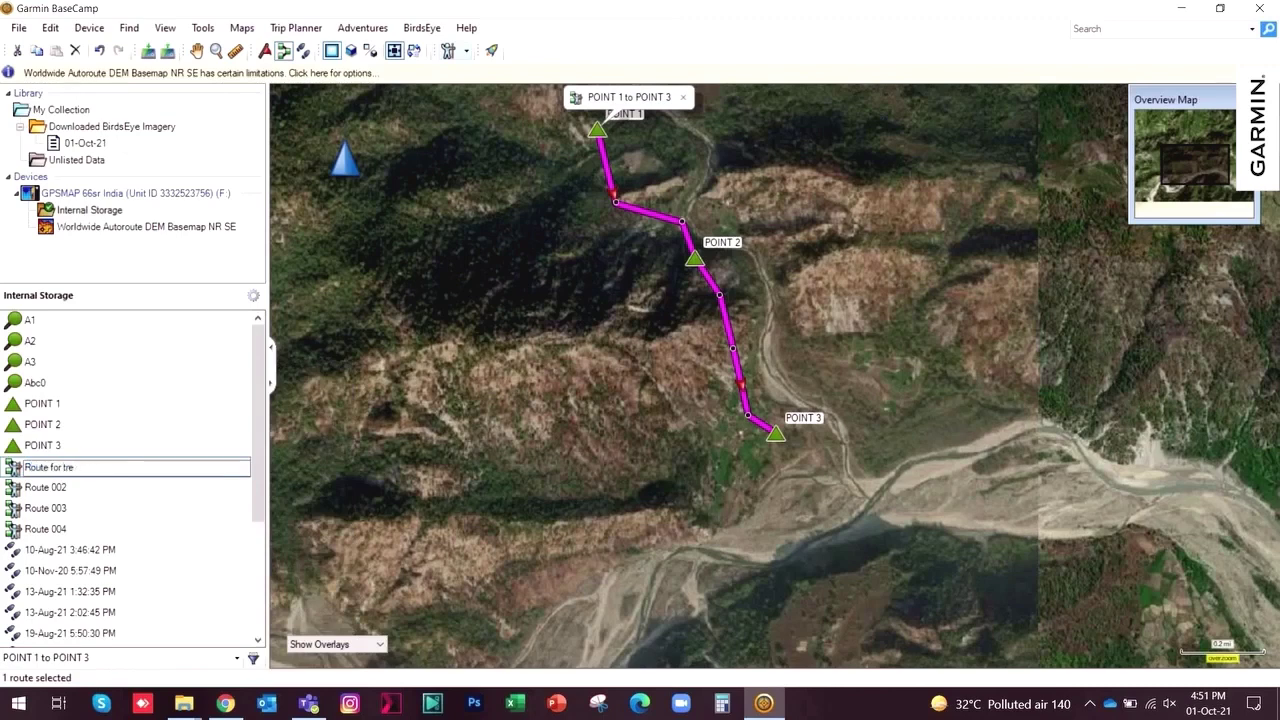
pyautogui.click(197, 446)
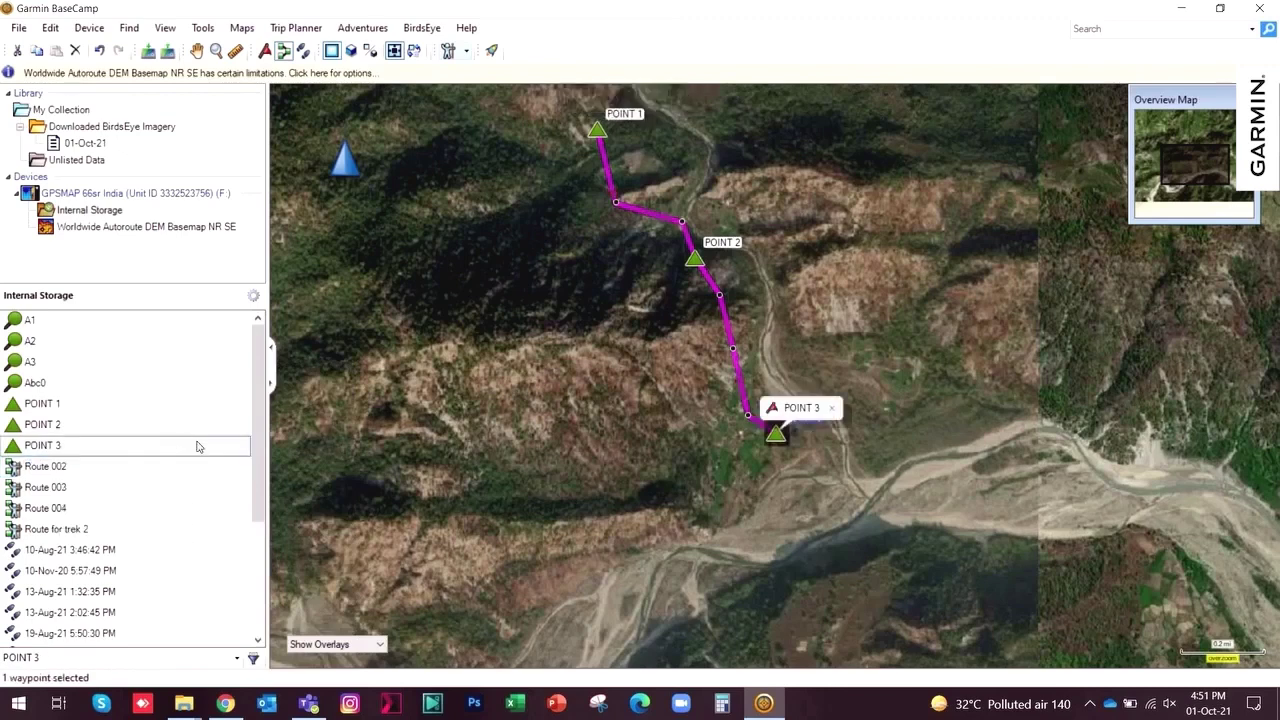
# Play back Route for trek 2 on the map and examine the movement along it from POINT 1 up close.
pyautogui.click(140, 530)
pyautogui.rightClick(140, 533)
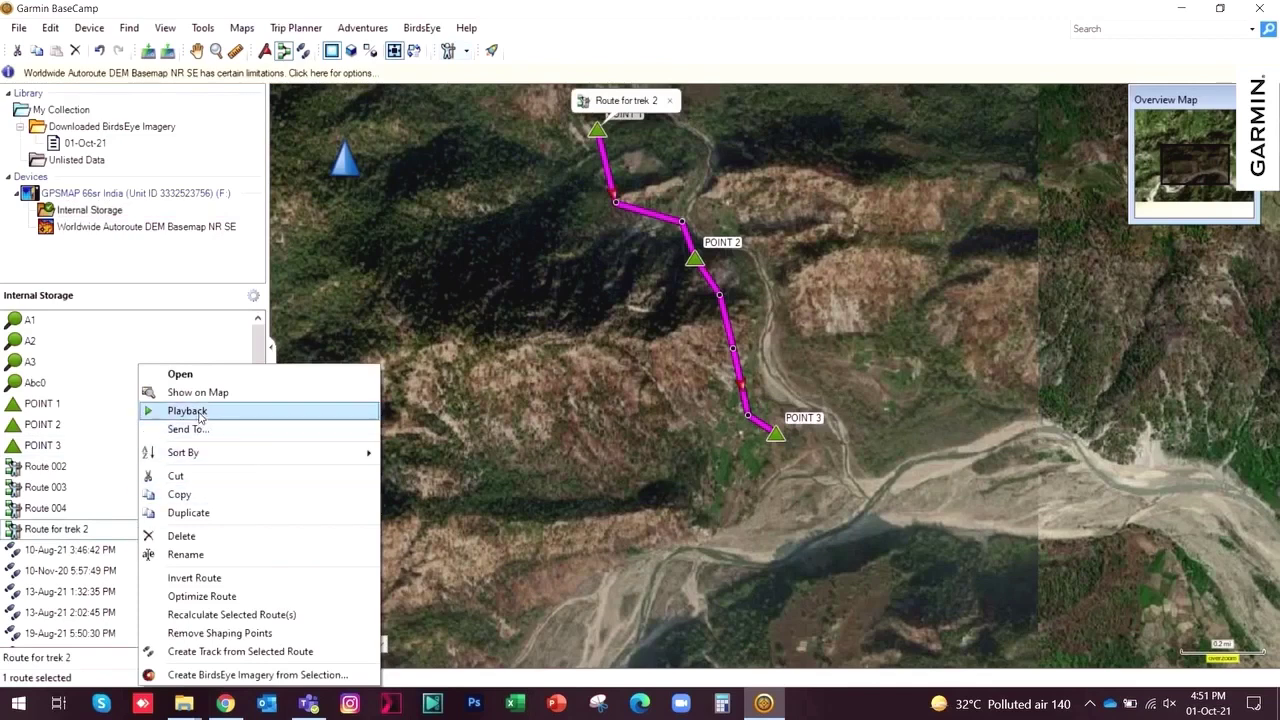
pyautogui.click(188, 411)
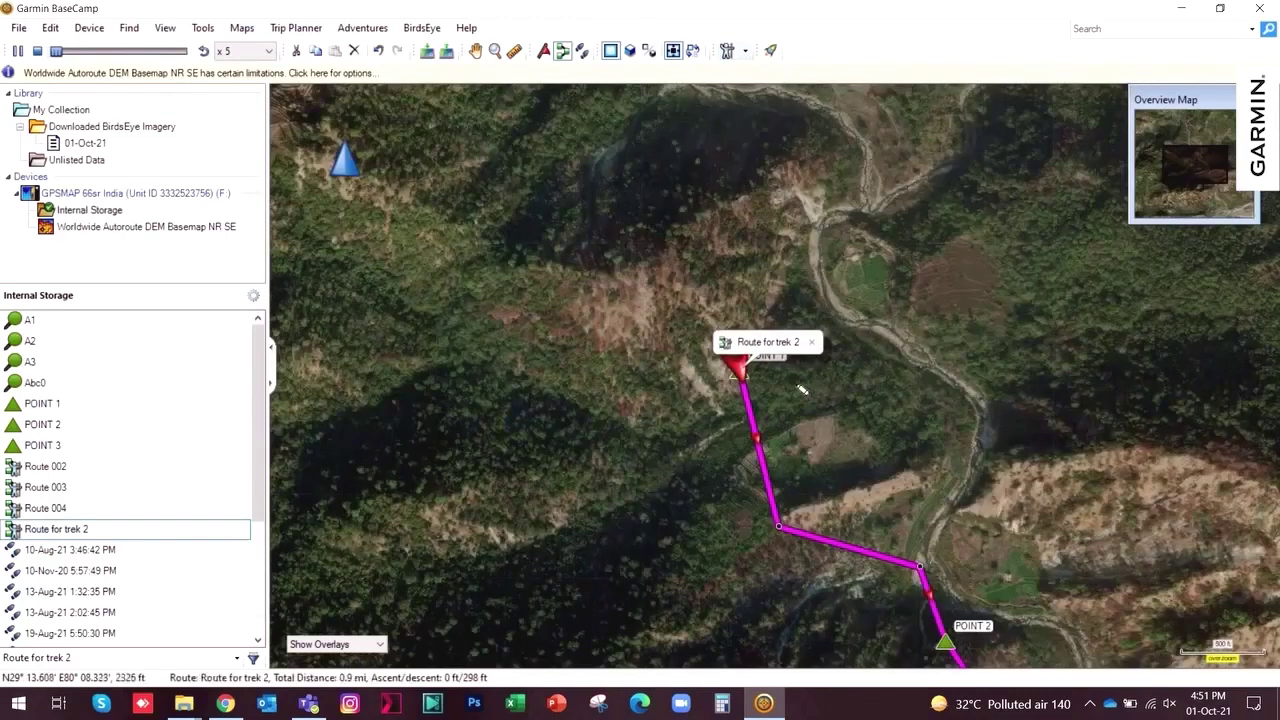
pyautogui.scroll(3, 810, 382)
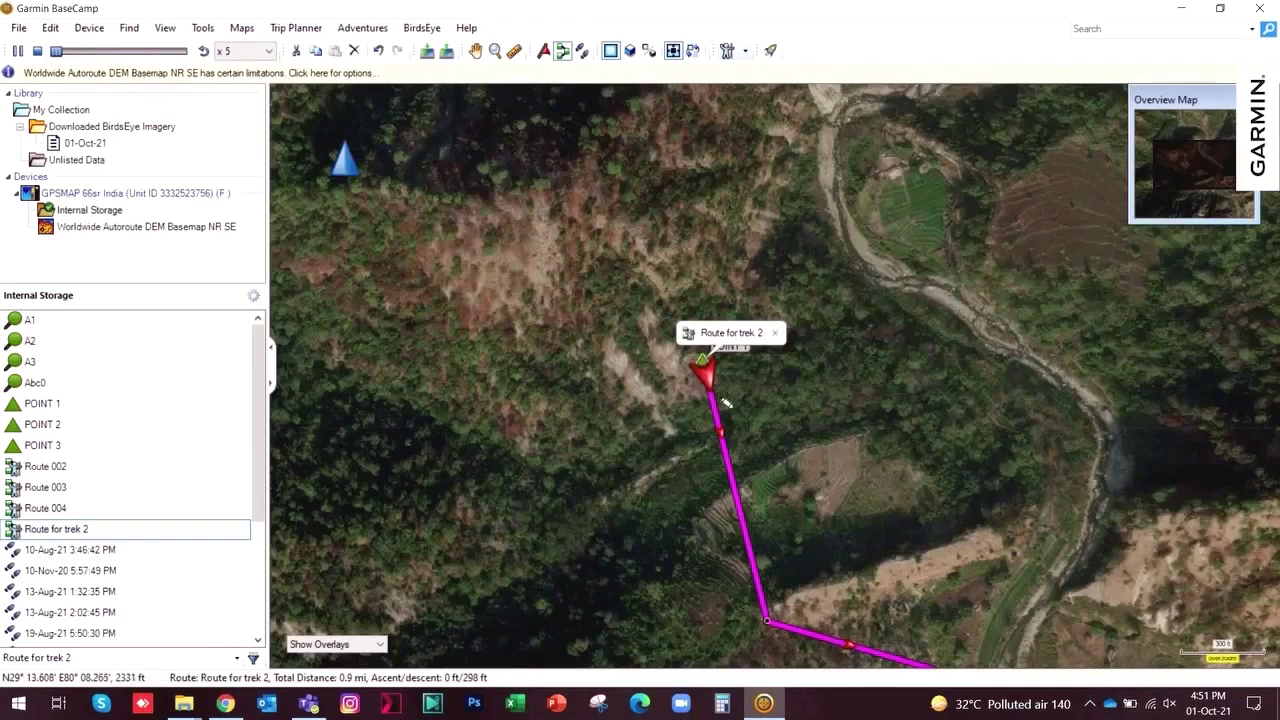
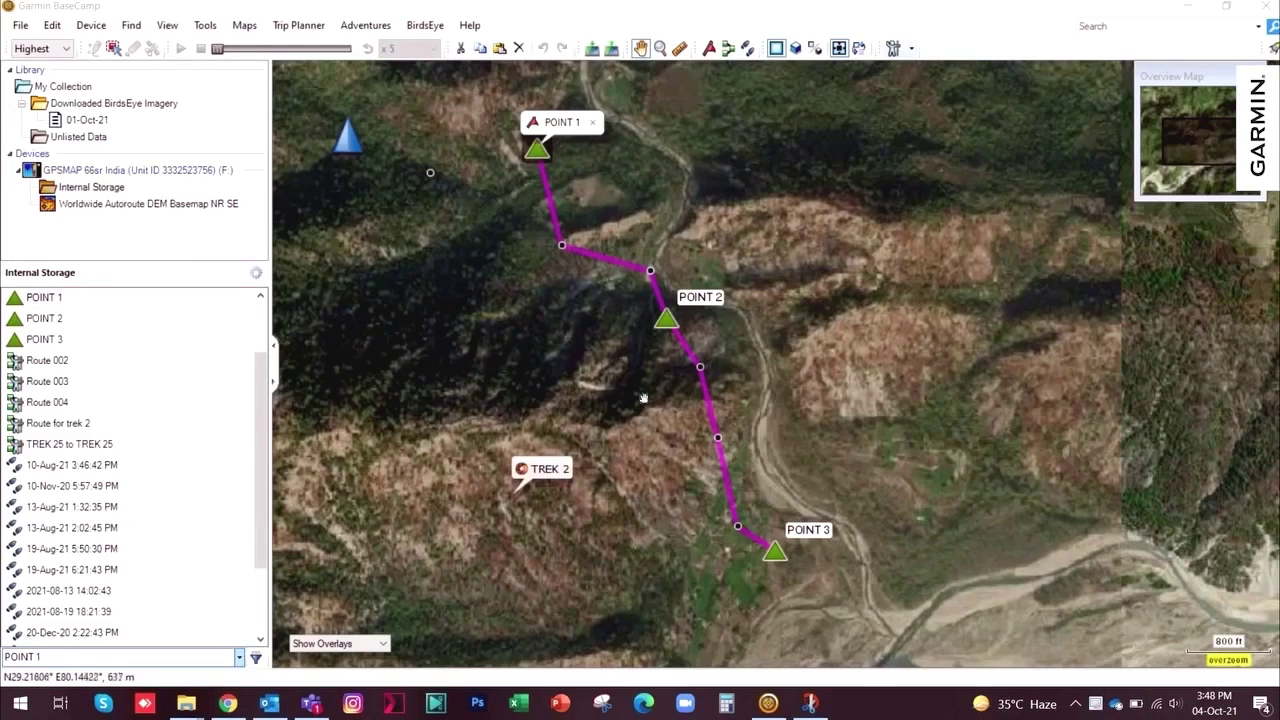
# Send Route for trek 2 from the Internal Storage list to the GPSMAP 66sr device.
pyautogui.click(605, 258)
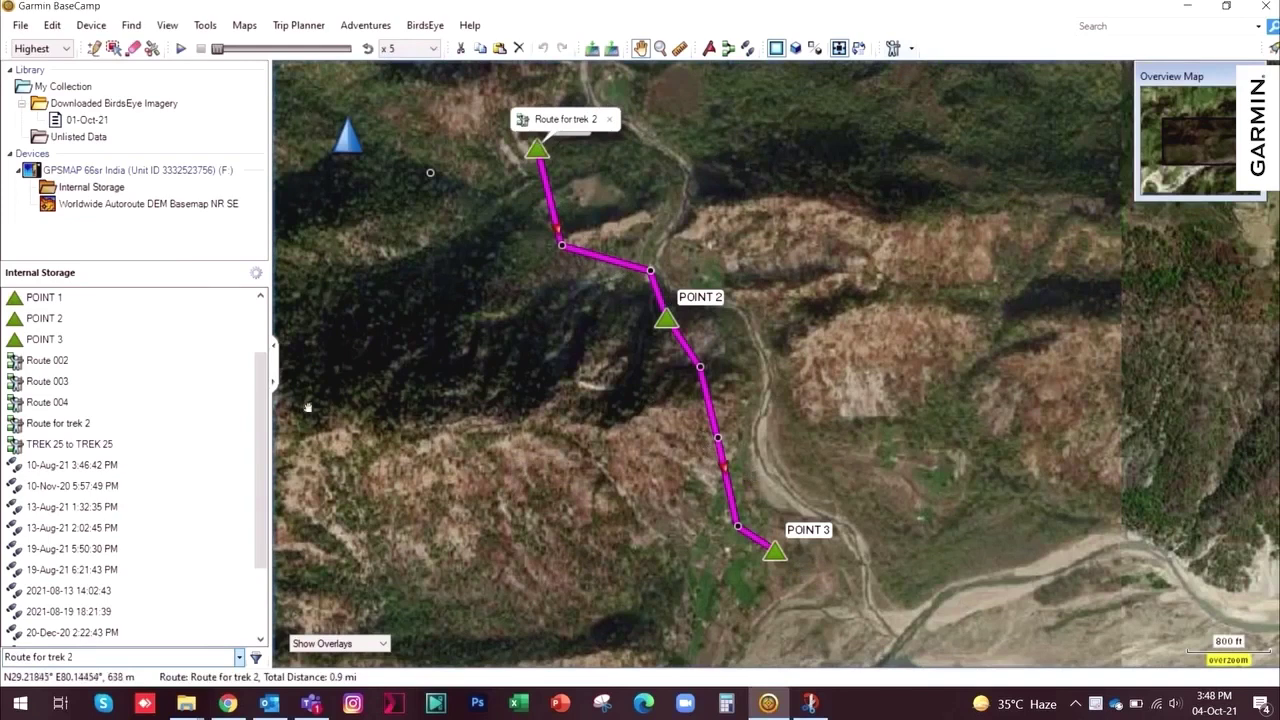
pyautogui.rightClick(104, 425)
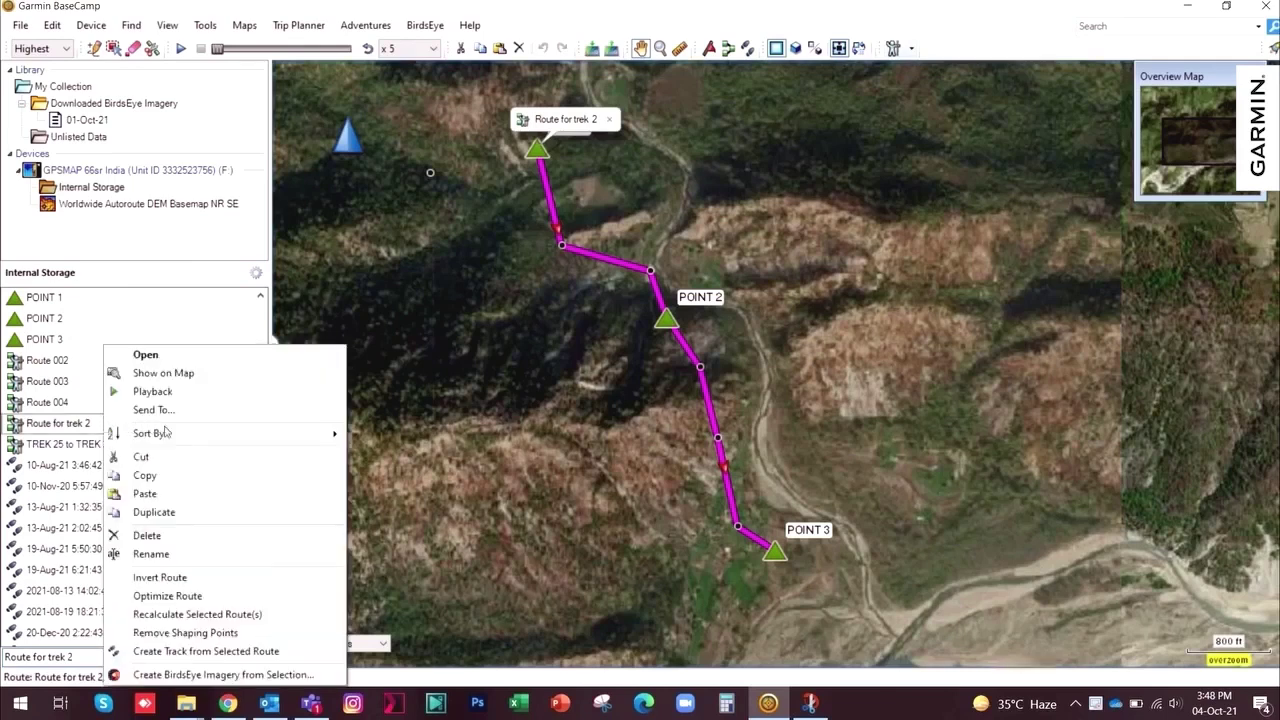
pyautogui.moveTo(232, 436)
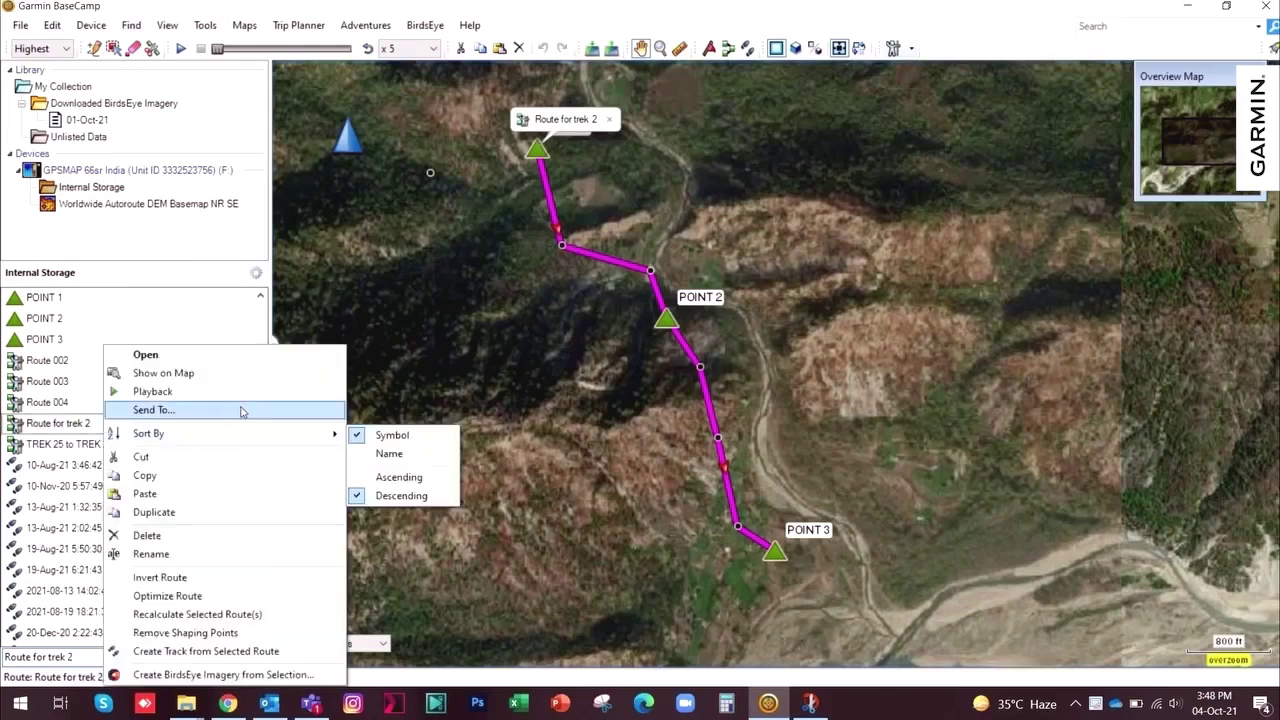
pyautogui.click(242, 410)
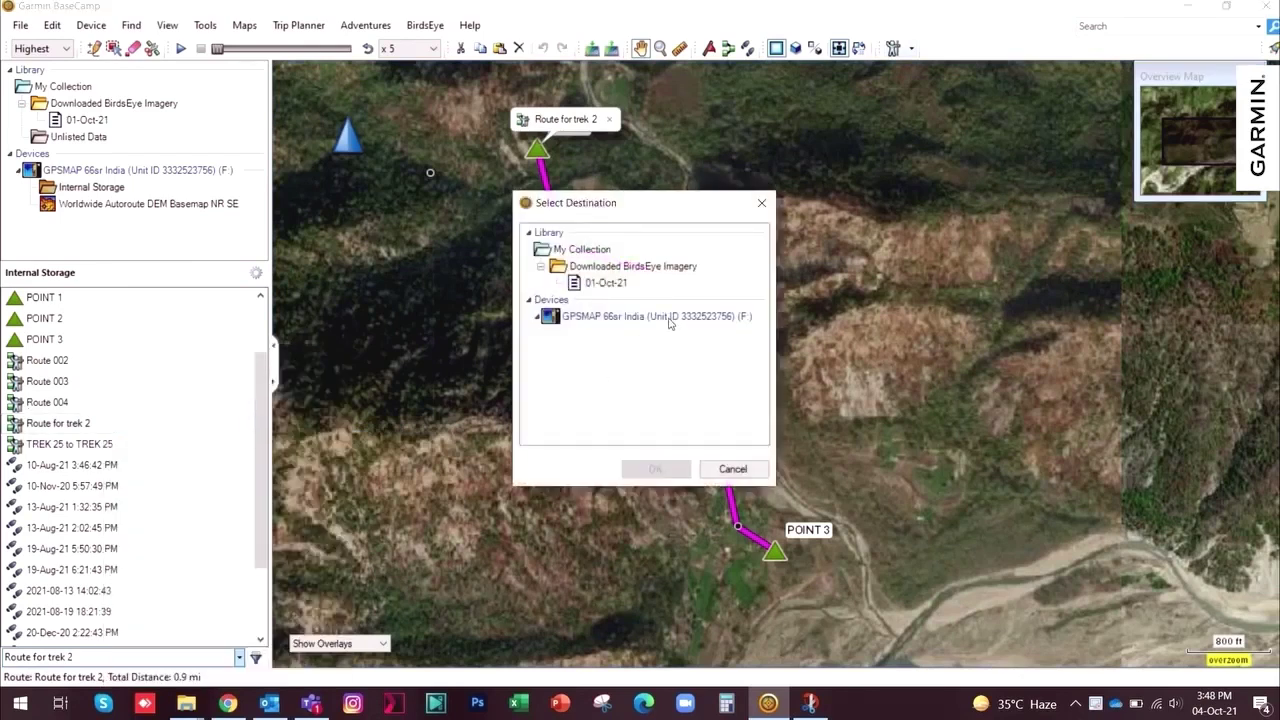
pyautogui.click(646, 318)
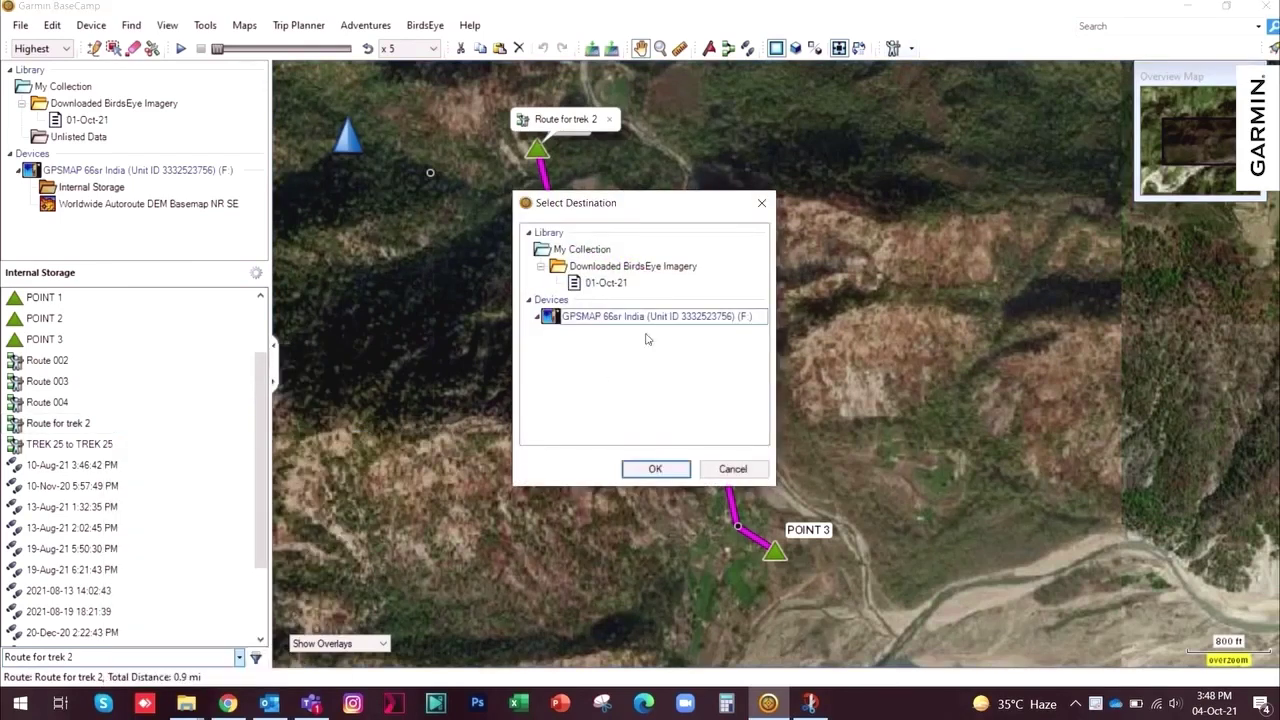
pyautogui.click(655, 470)
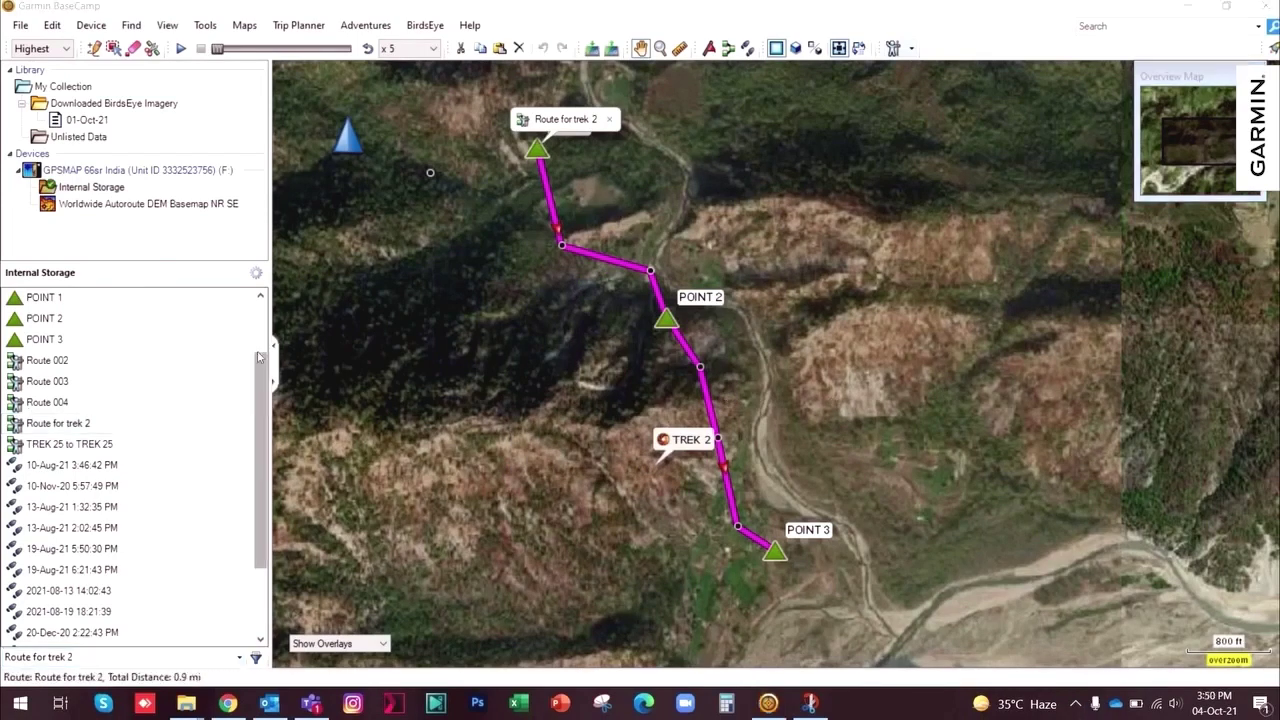
# Send the waypoints POINT 1, POINT 2 and POINT 3 together as a selection to the GPSMAP 66sr device.
pyautogui.moveTo(258, 395); pyautogui.dragTo(258, 351)
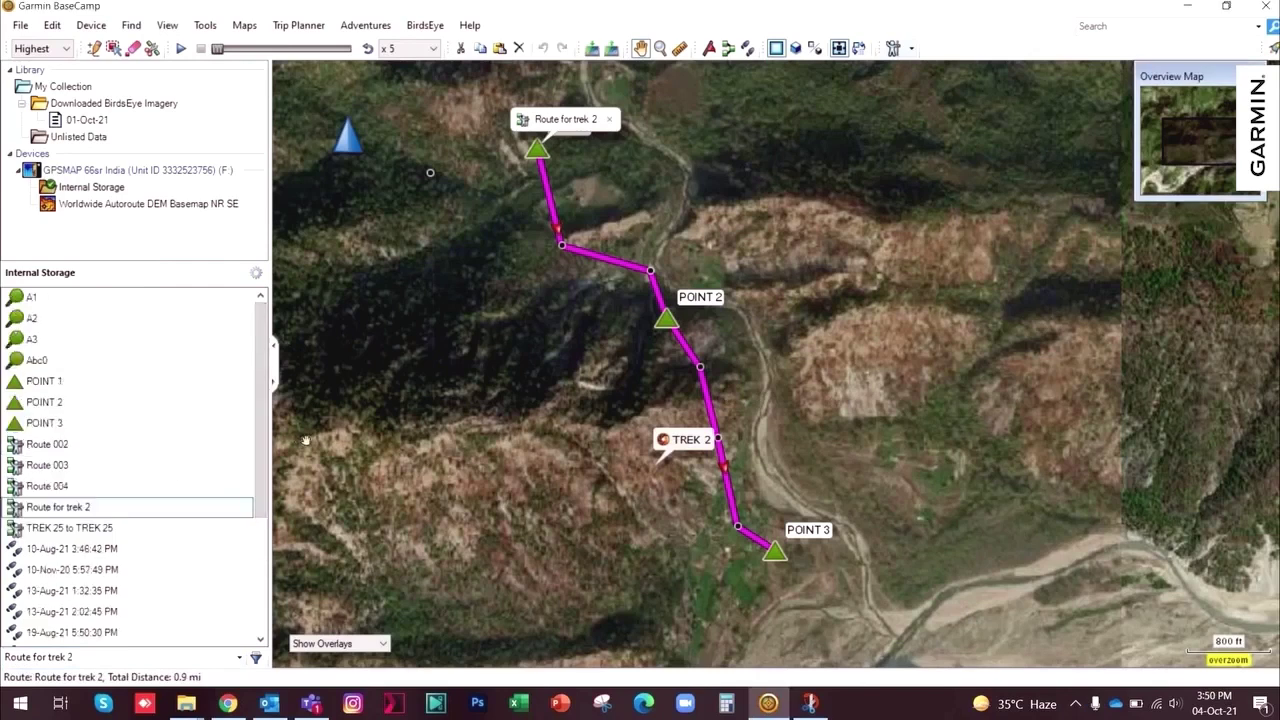
pyautogui.click(58, 384)
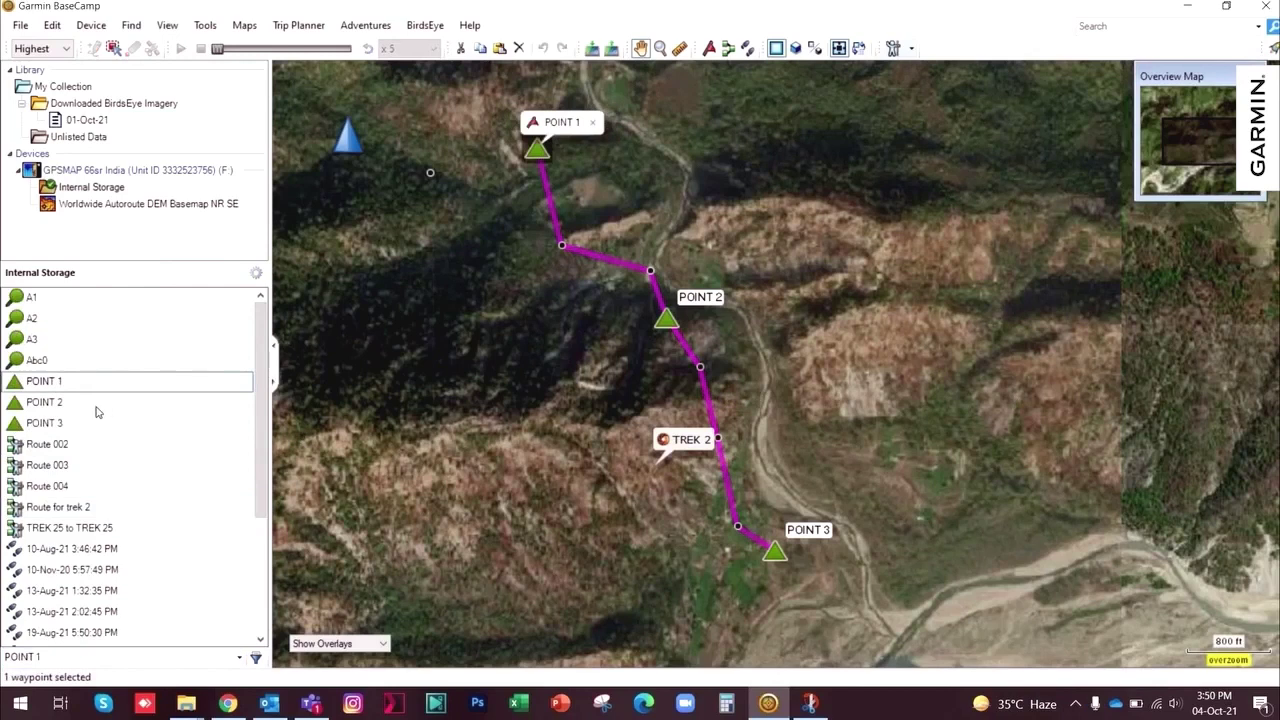
pyautogui.keyDown('shift'); pyautogui.click(93, 406); pyautogui.keyUp('shift')
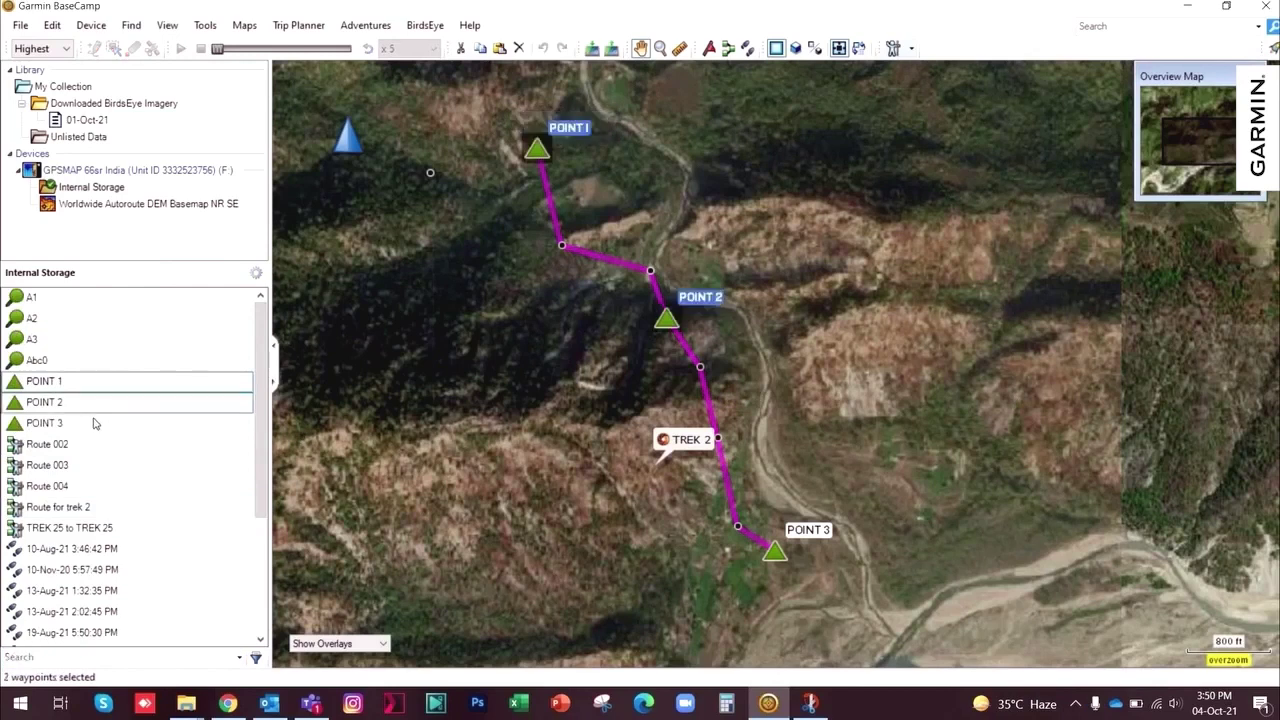
pyautogui.keyDown('shift'); pyautogui.click(98, 424); pyautogui.keyUp('shift')
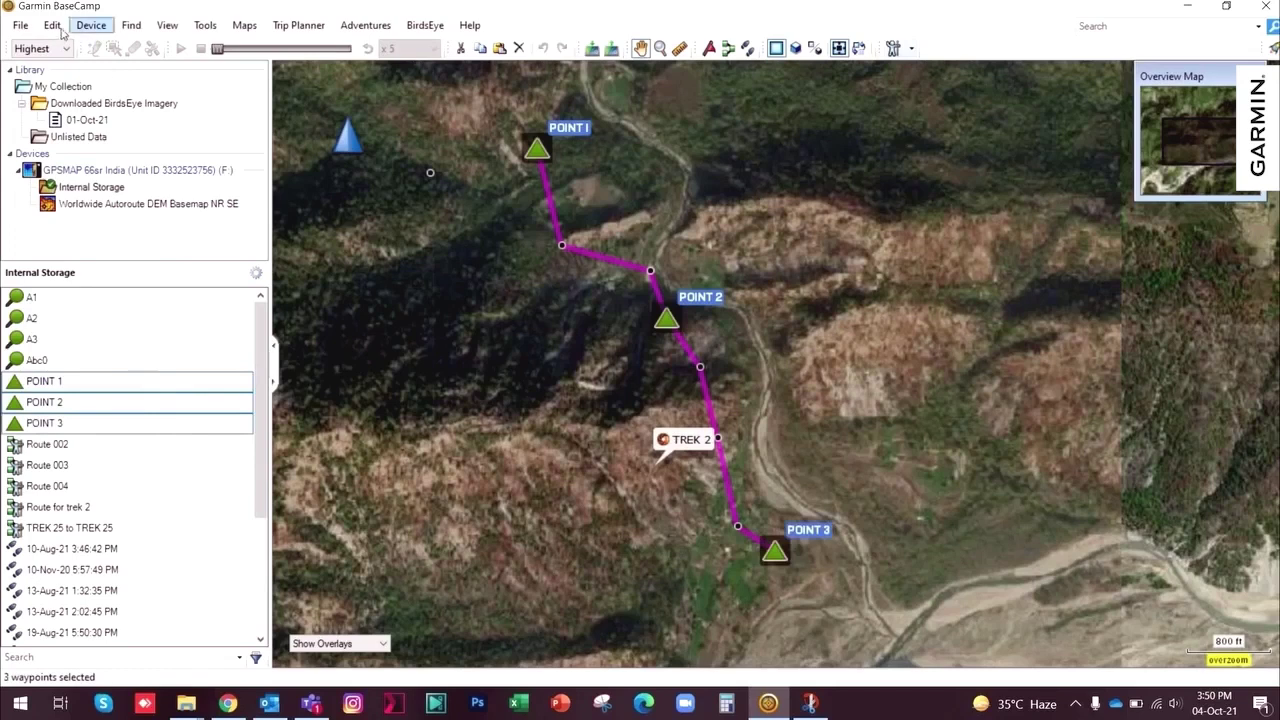
pyautogui.click(91, 25)
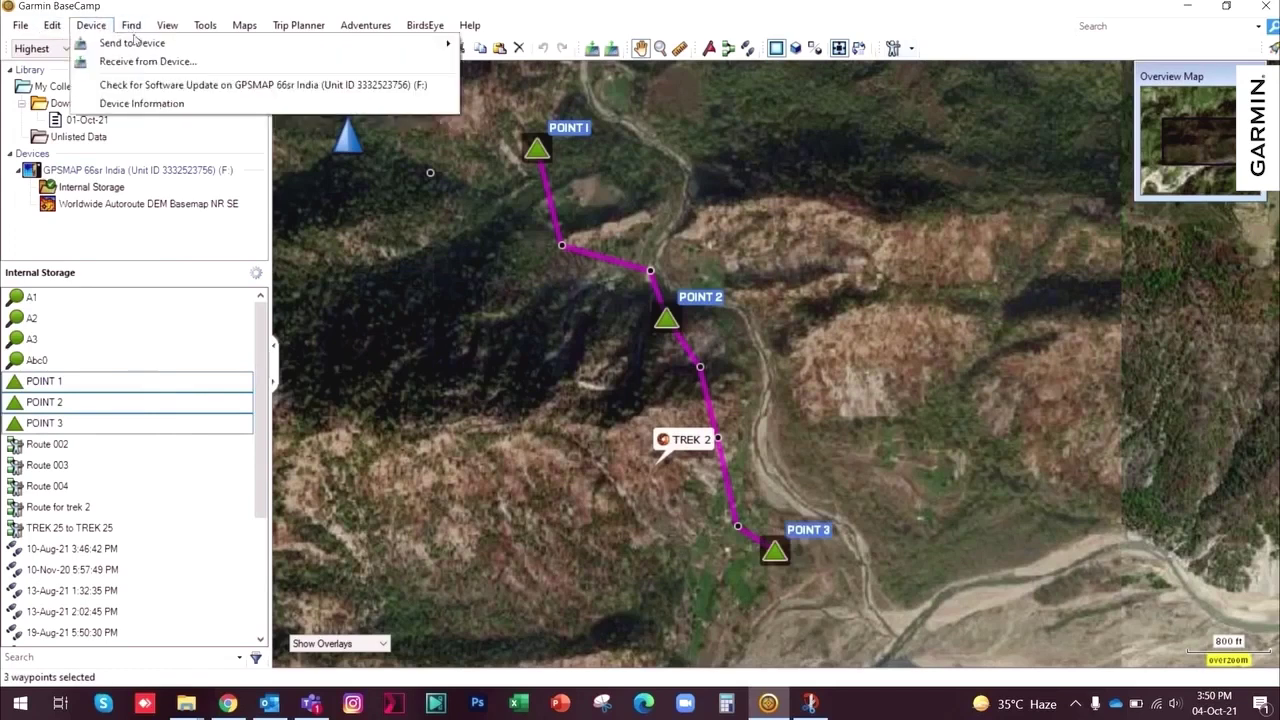
pyautogui.moveTo(104, 45)
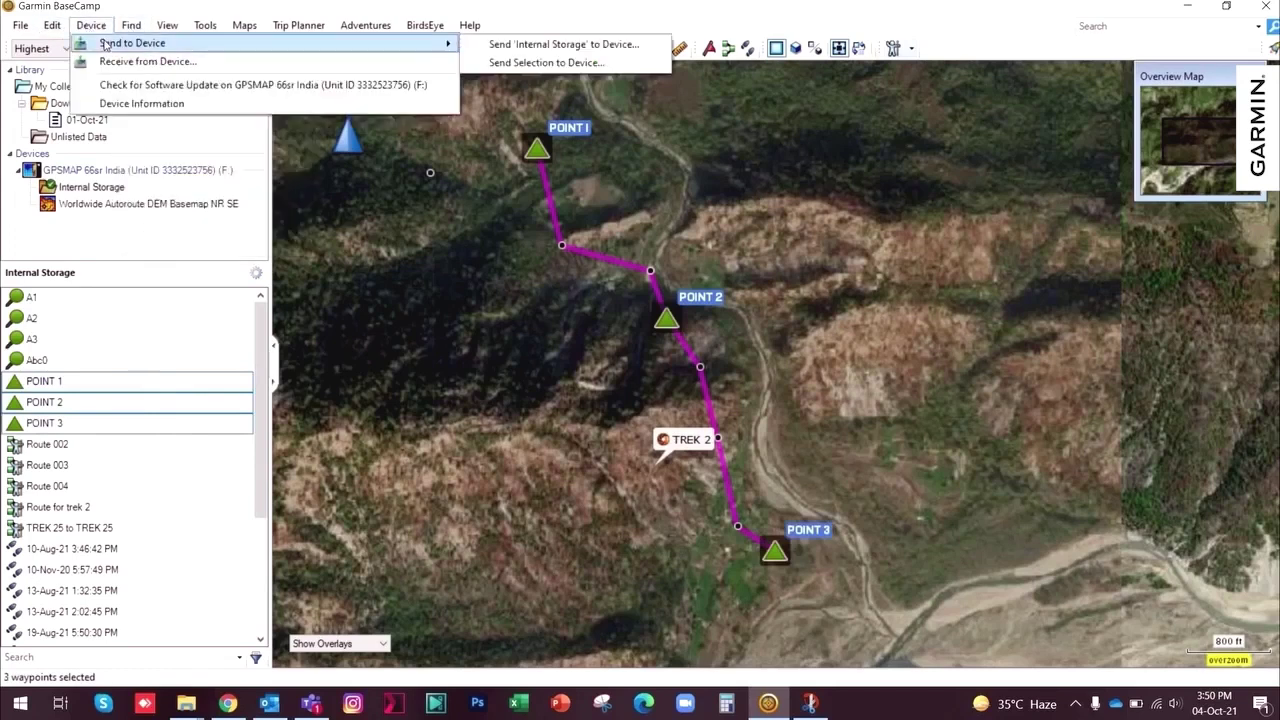
pyautogui.click(561, 63)
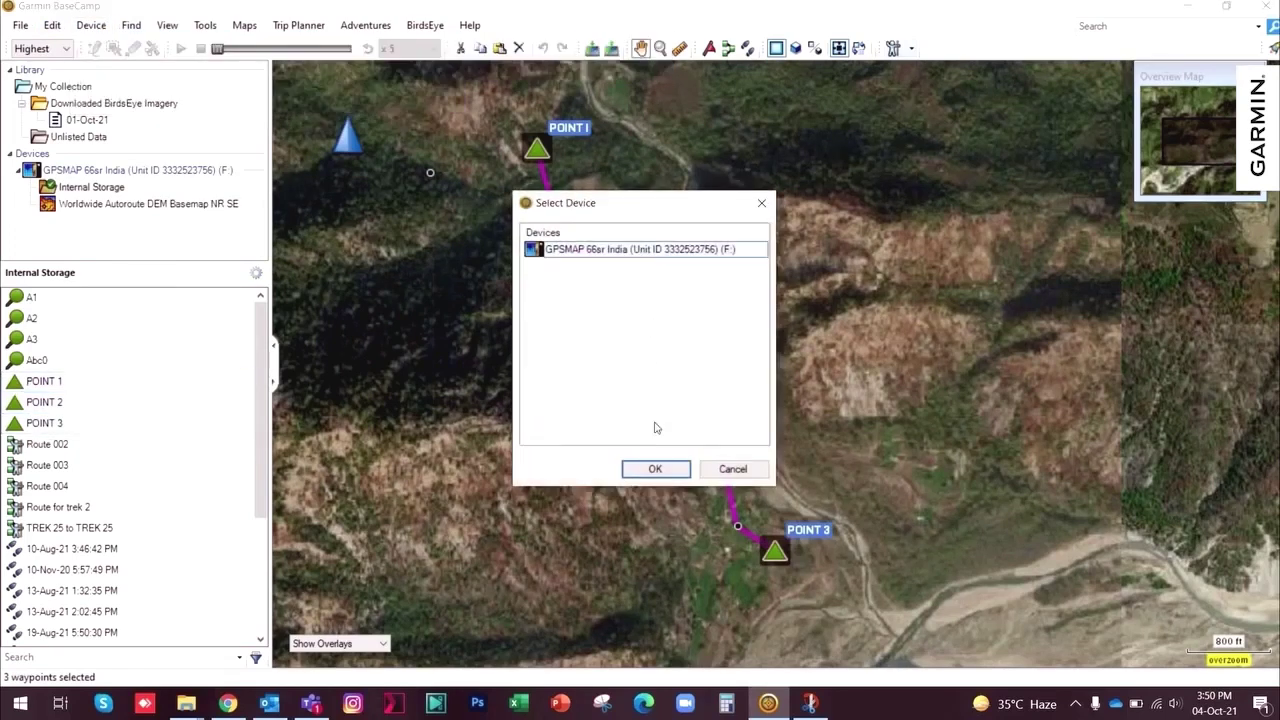
pyautogui.click(657, 468)
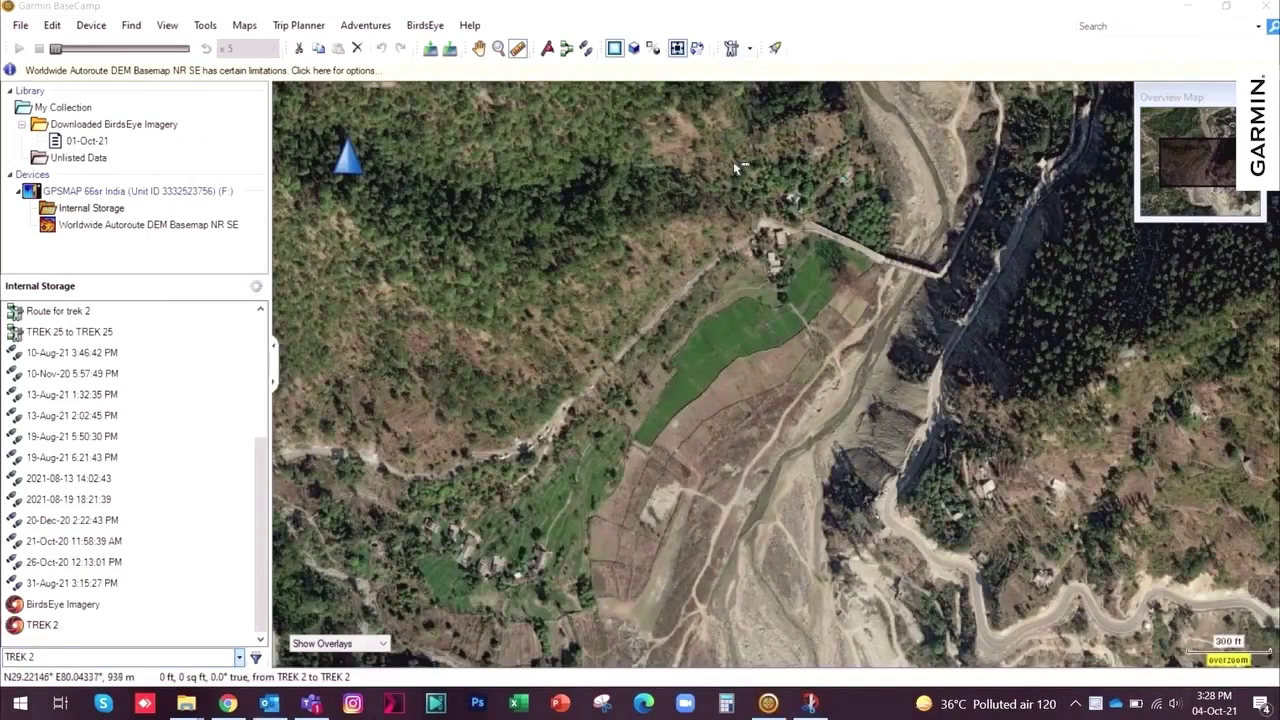
# Measure the perimeter and area of the green field beside the riverbed by tracing its outline with the Measure tool.
pyautogui.click(519, 49)
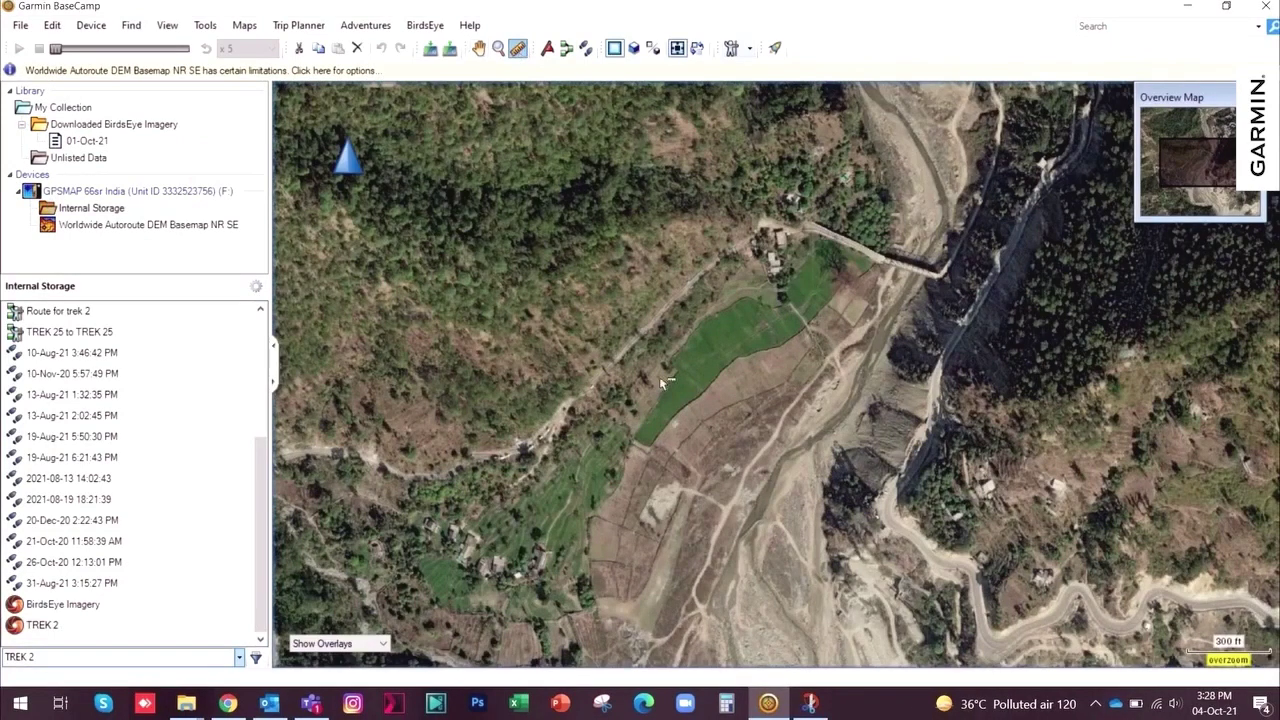
pyautogui.click(645, 428)
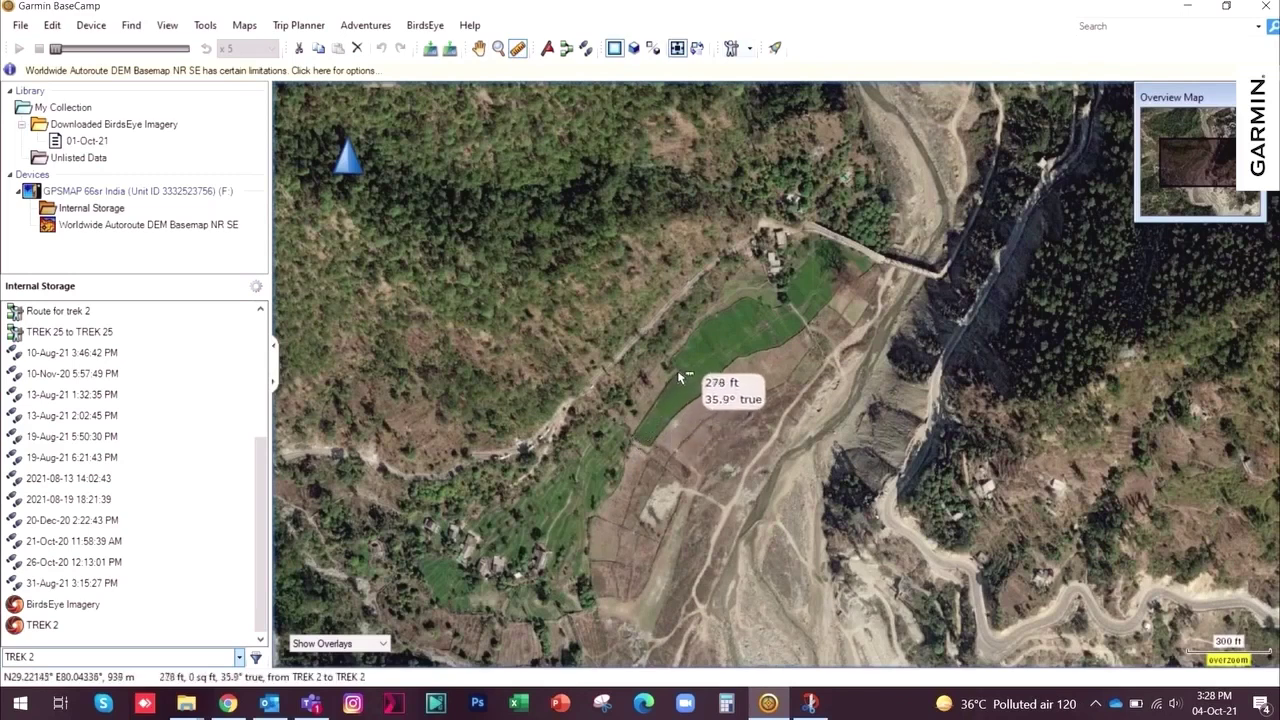
pyautogui.click(679, 375)
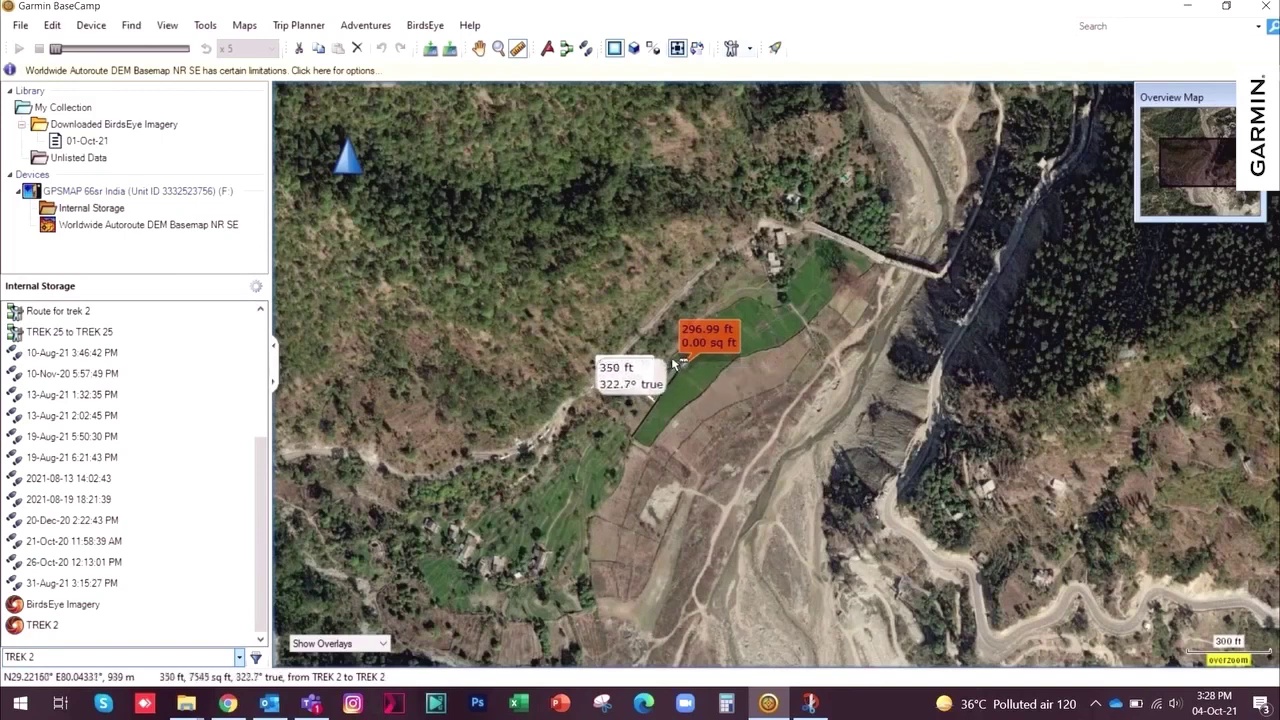
pyautogui.click(675, 364)
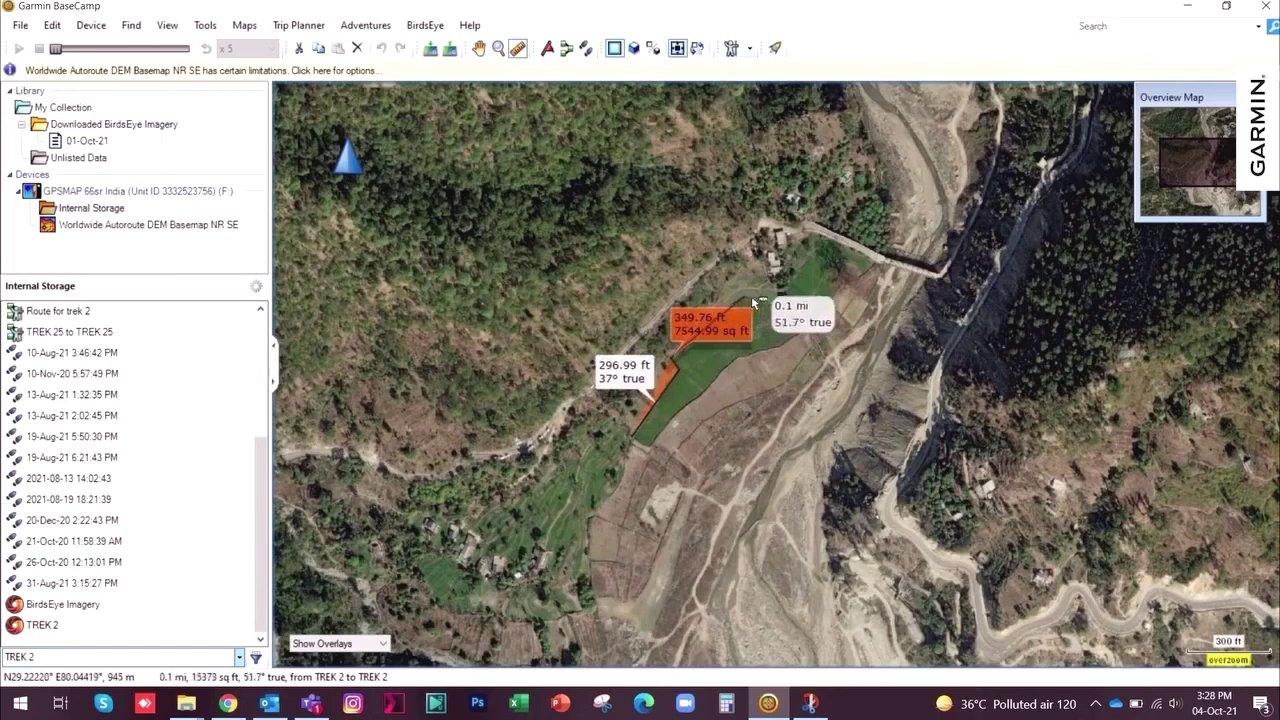
pyautogui.click(750, 296)
pyautogui.click(774, 306)
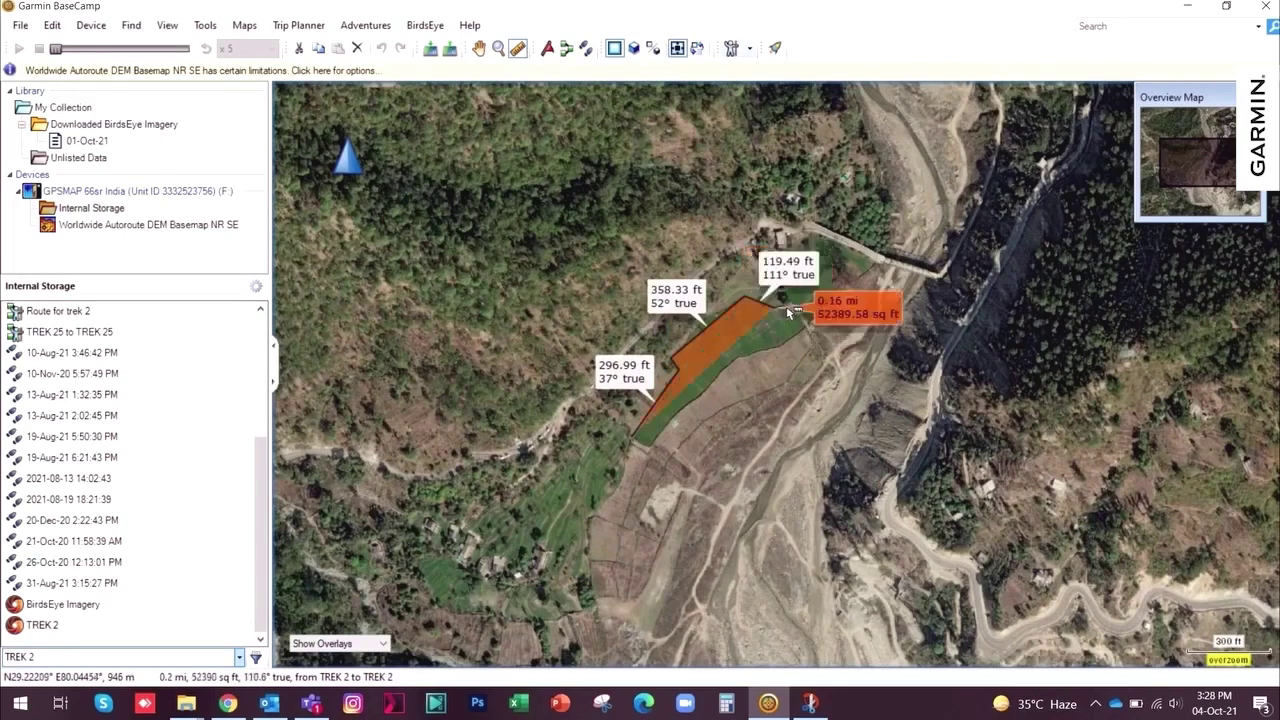
pyautogui.click(806, 322)
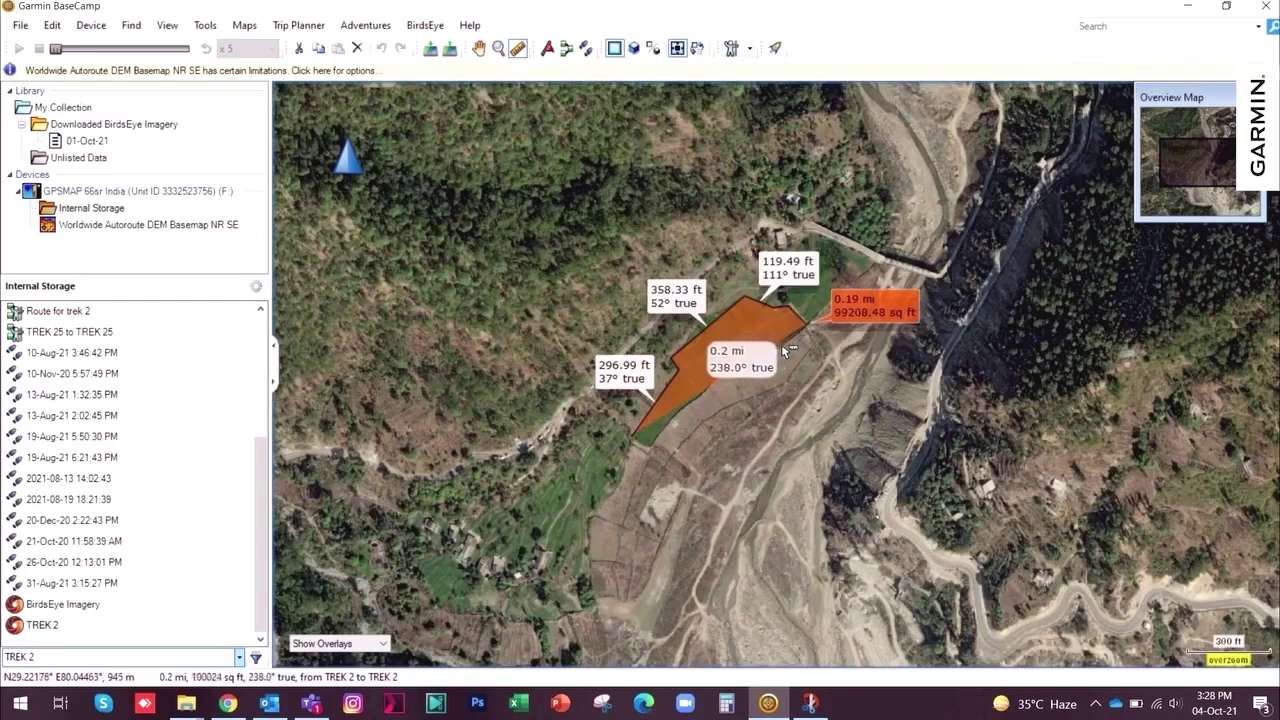
pyautogui.click(781, 345)
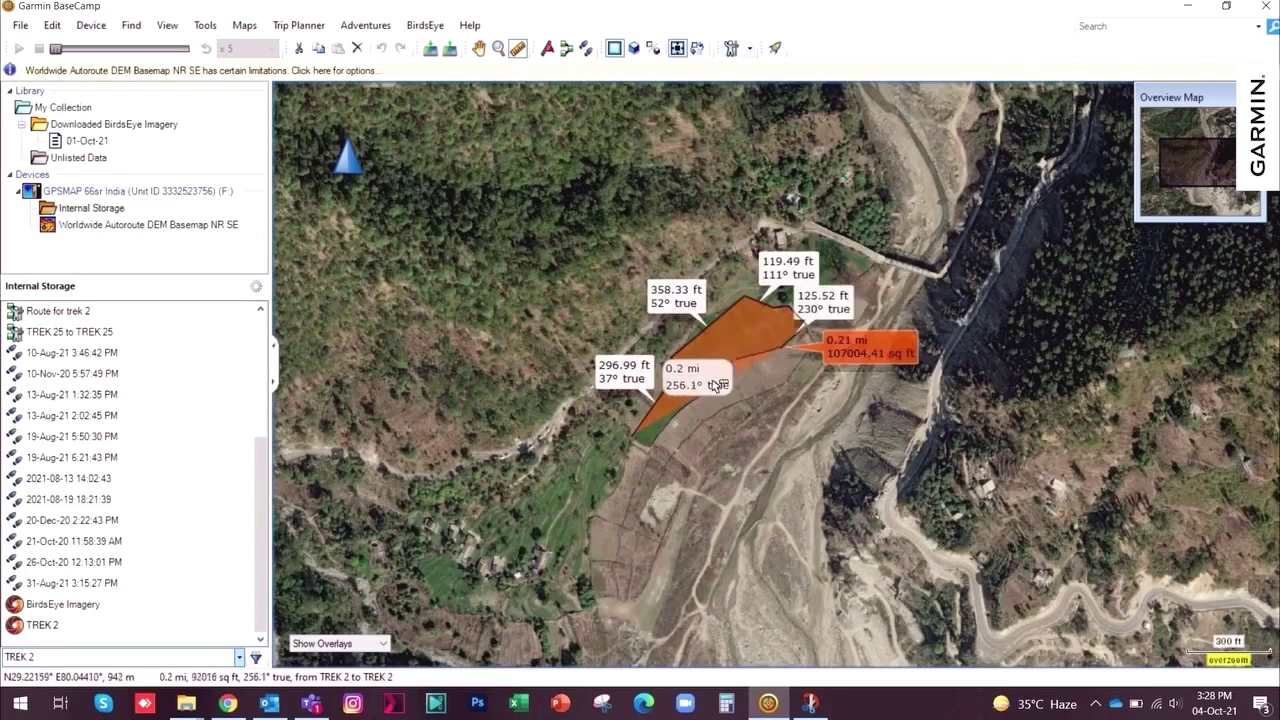
pyautogui.click(740, 357)
pyautogui.click(688, 402)
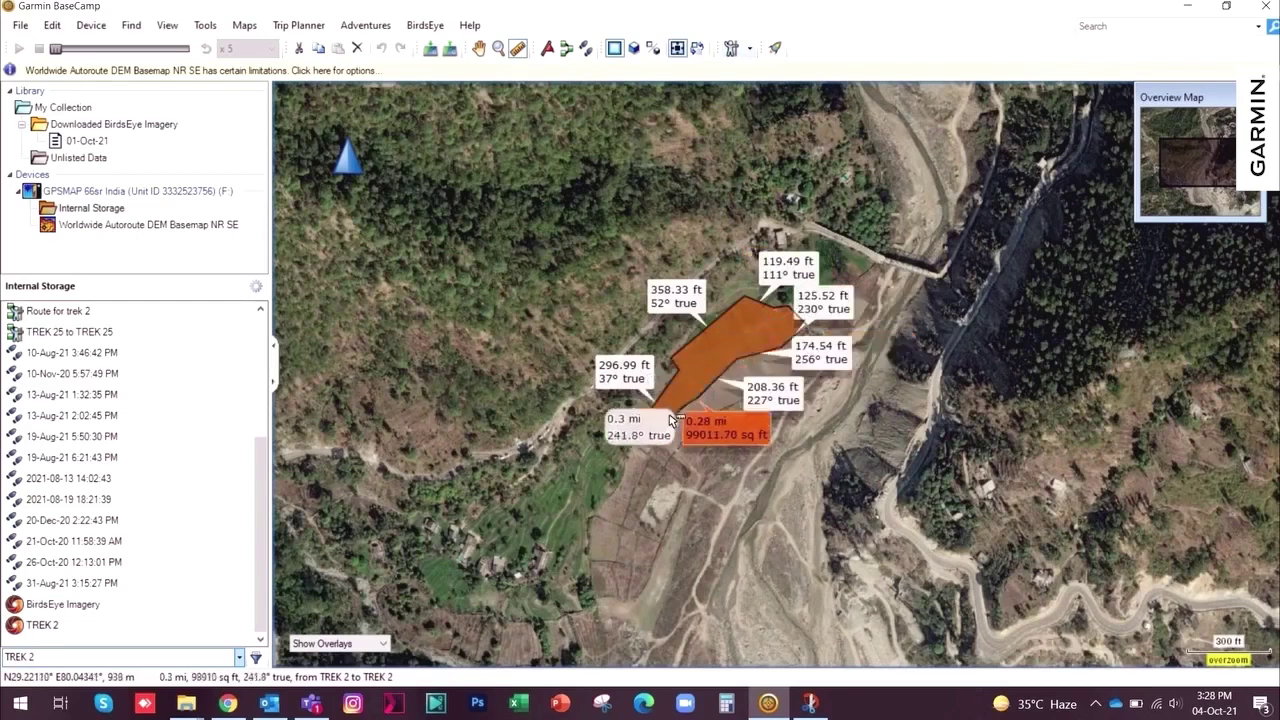
pyautogui.click(658, 438)
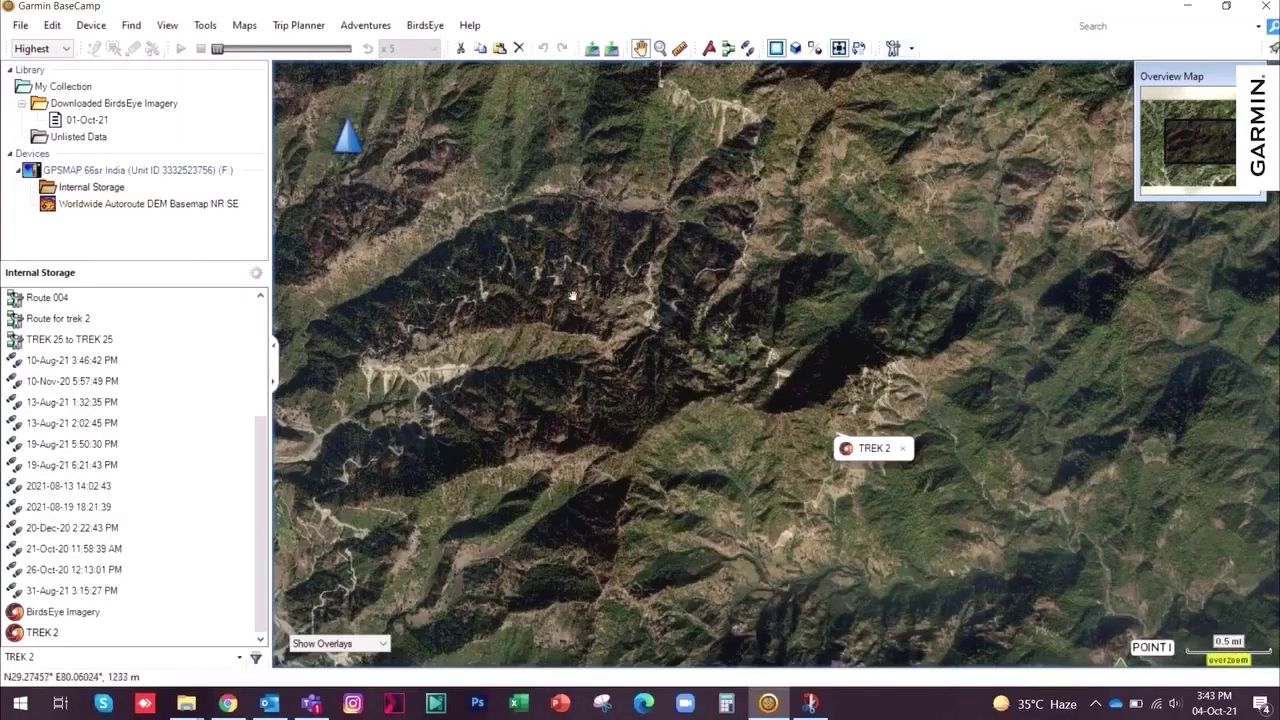
# Zoom the map in and out and pan it in different directions around TREK 2 with the on-map controls.
pyautogui.moveTo(350, 145)
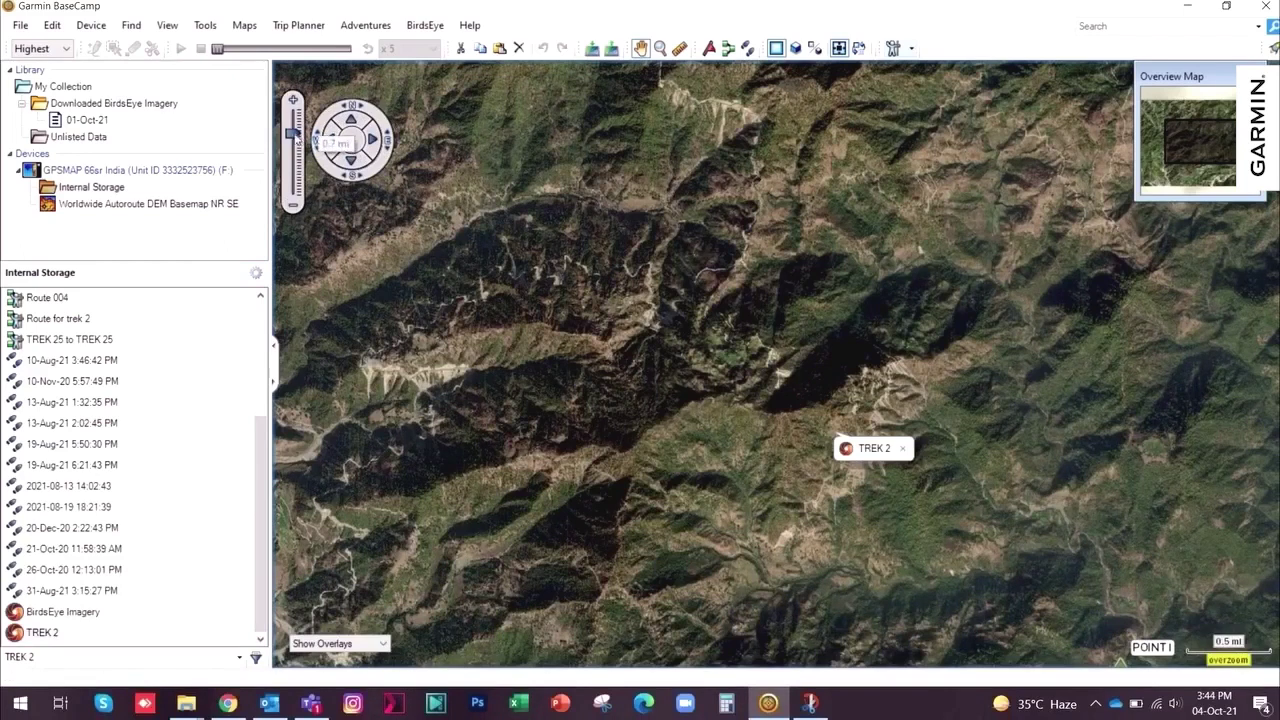
pyautogui.moveTo(294, 127)
pyautogui.click(293, 100)
pyautogui.click(293, 100)
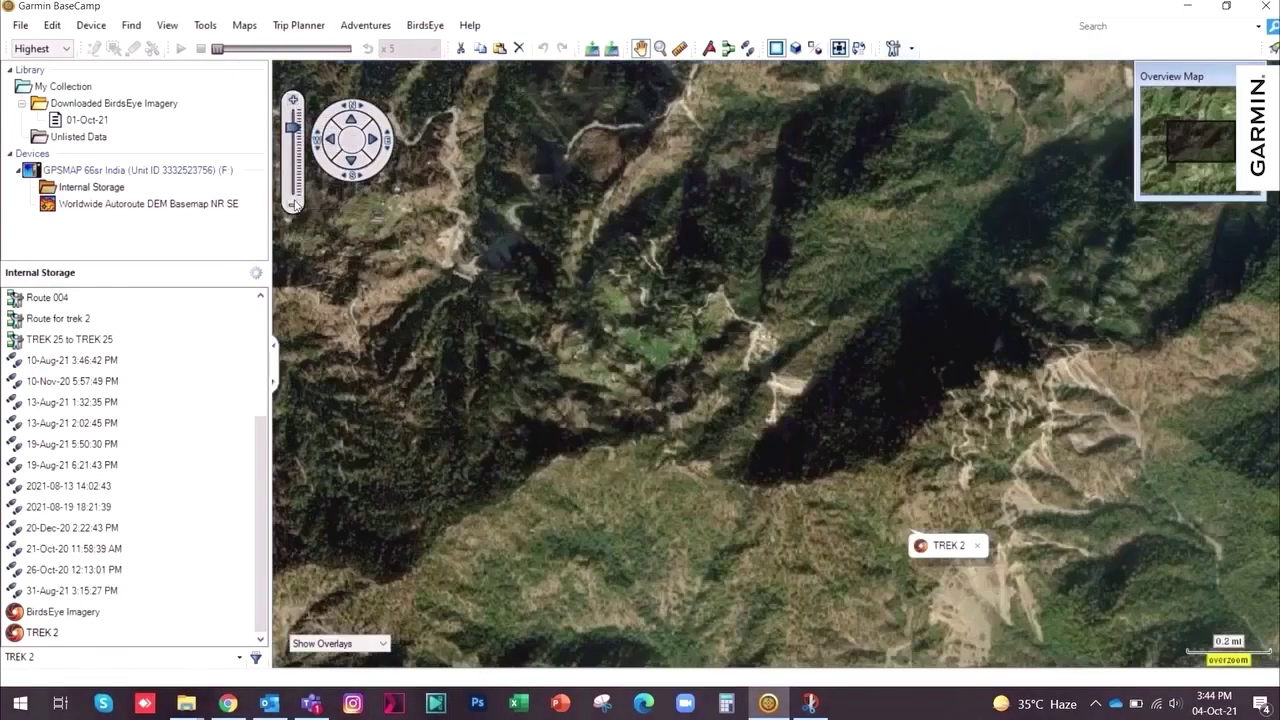
pyautogui.click(293, 204)
pyautogui.click(293, 204)
pyautogui.click(293, 204)
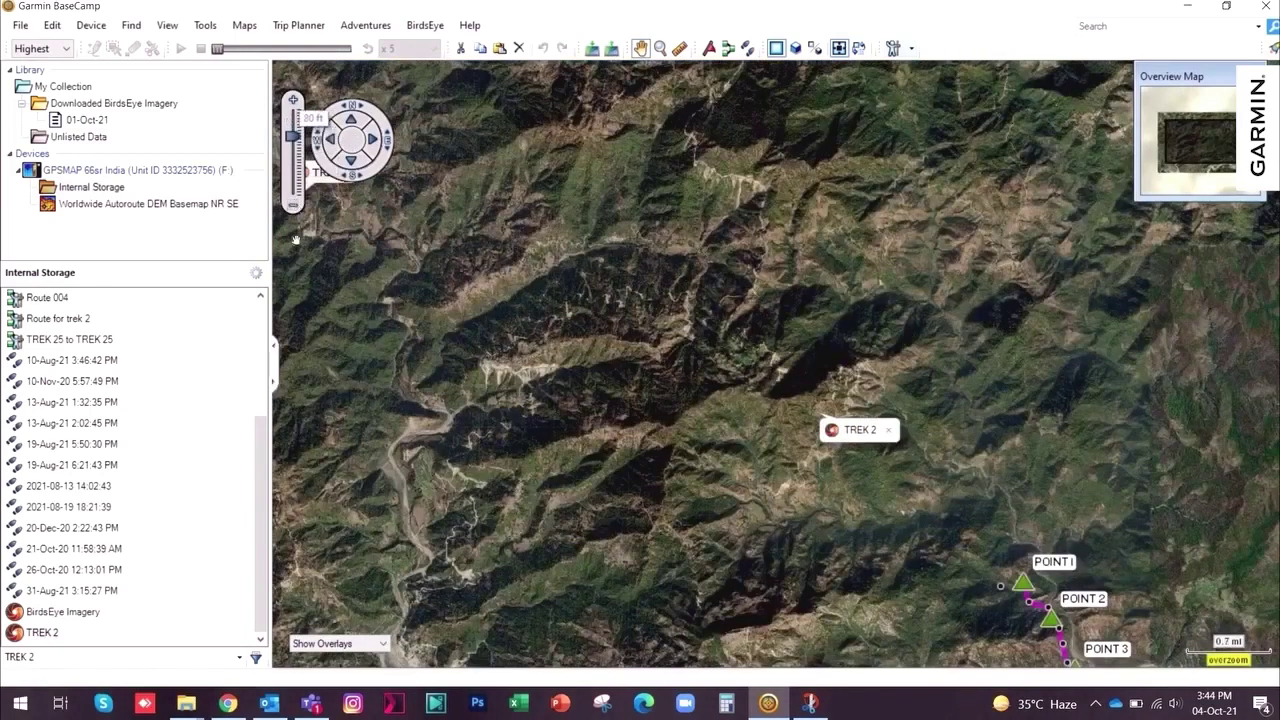
pyautogui.click(372, 139)
pyautogui.click(372, 139)
pyautogui.click(372, 139)
pyautogui.click(330, 139)
pyautogui.click(351, 119)
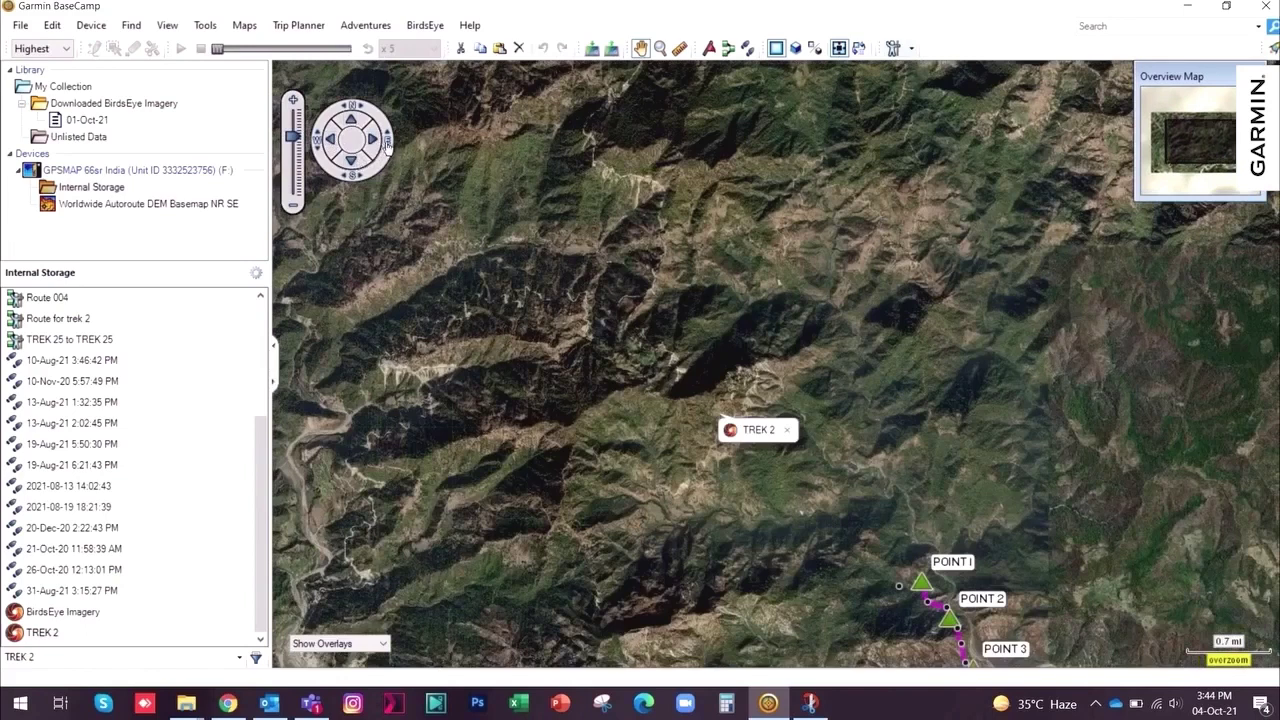
# Rotate the map to several orientations with the on-map controls and realign it north up.
pyautogui.click(387, 140)
pyautogui.click(387, 140)
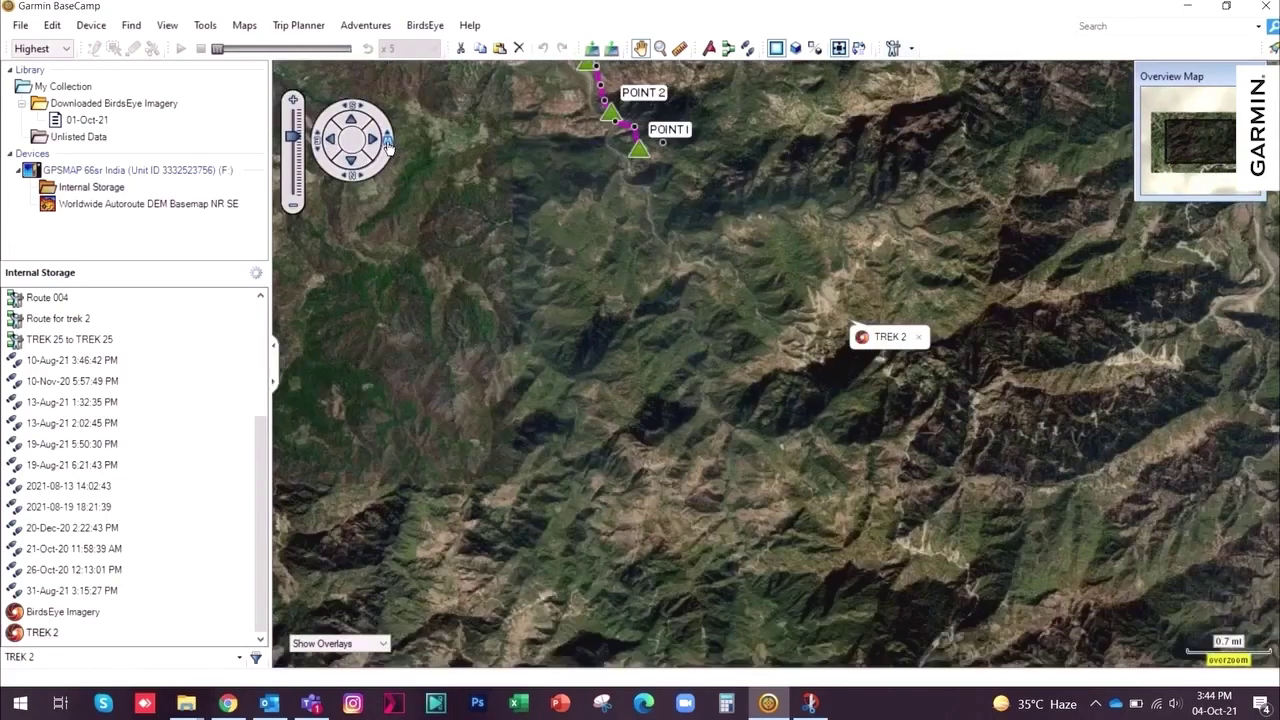
pyautogui.click(387, 140)
pyautogui.click(387, 140)
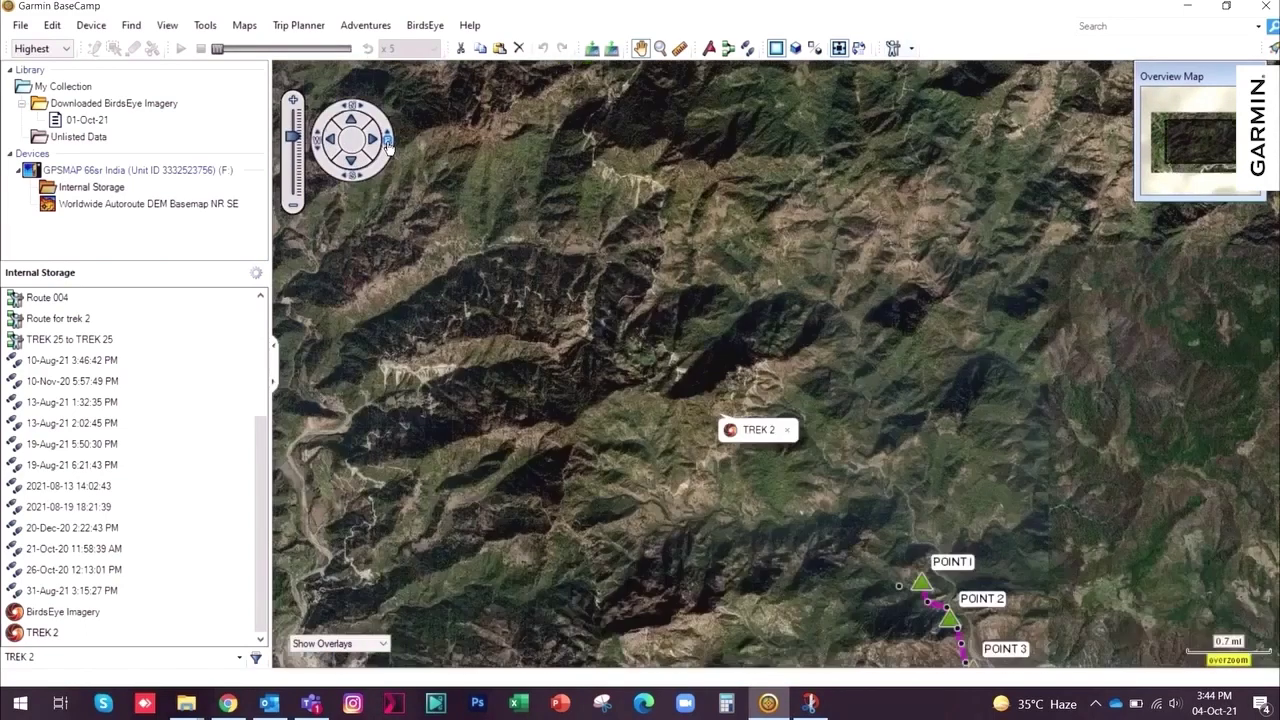
pyautogui.click(387, 140)
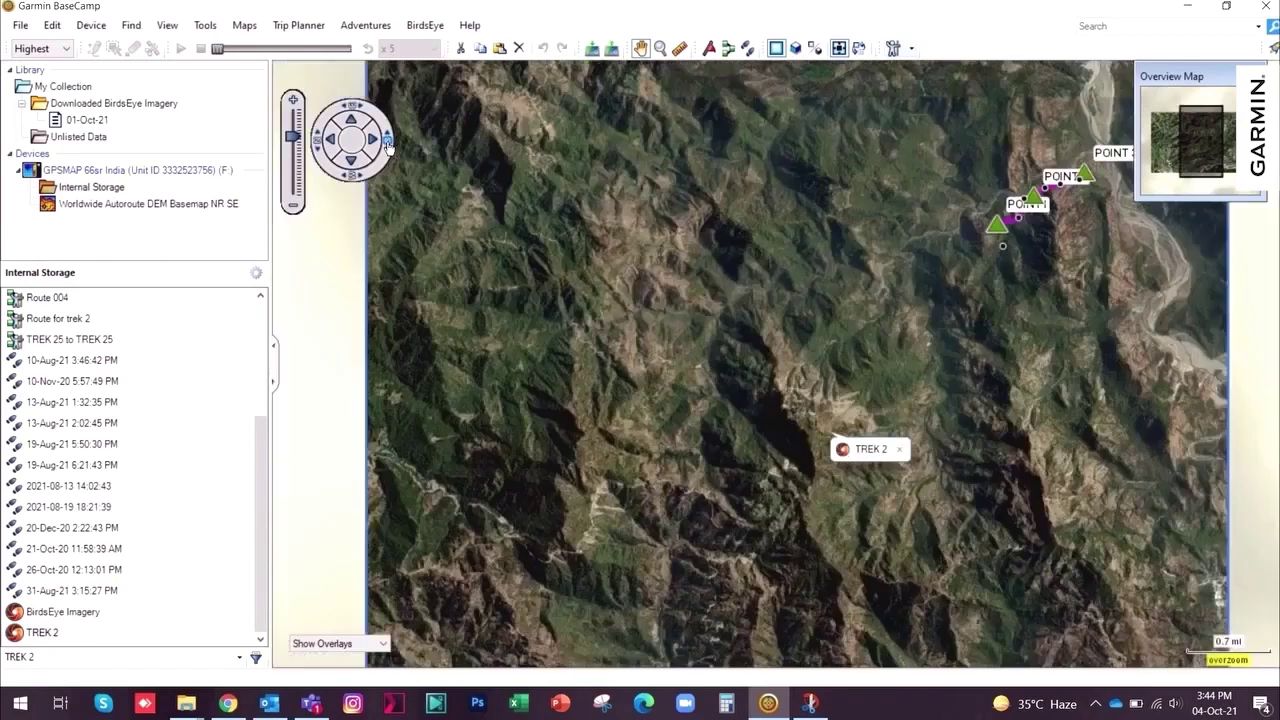
pyautogui.click(206, 26)
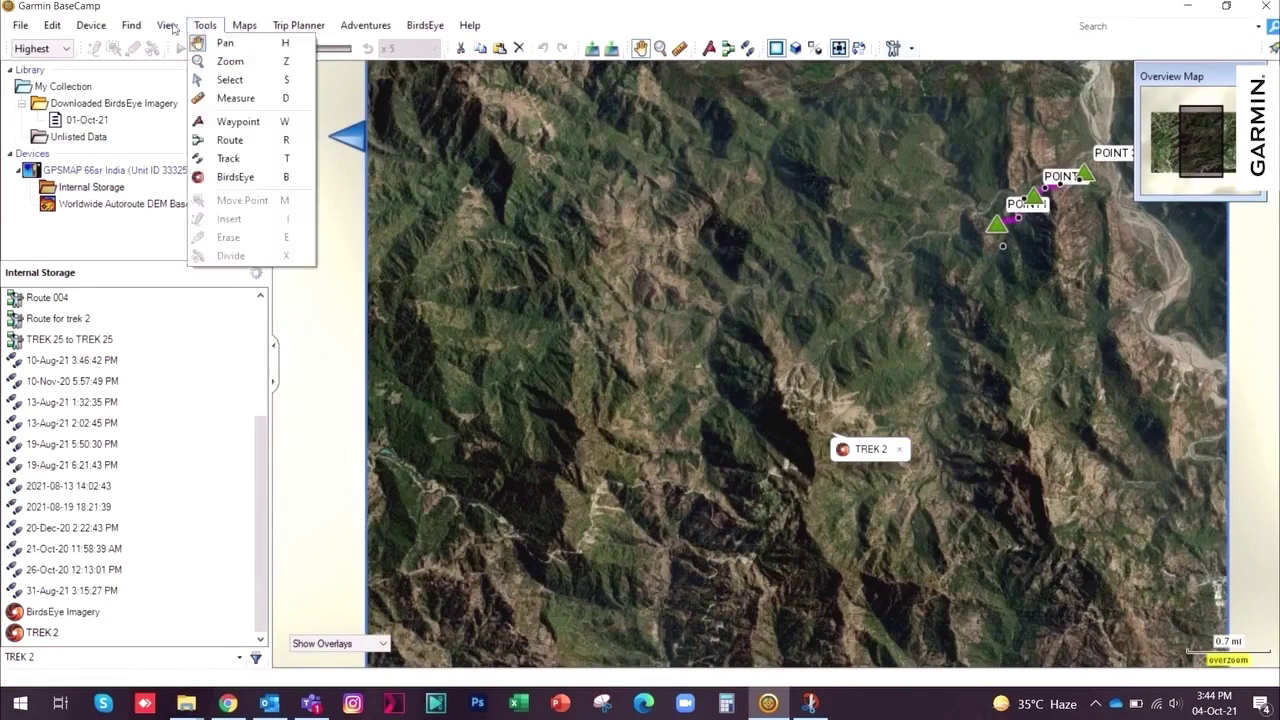
pyautogui.click(168, 26)
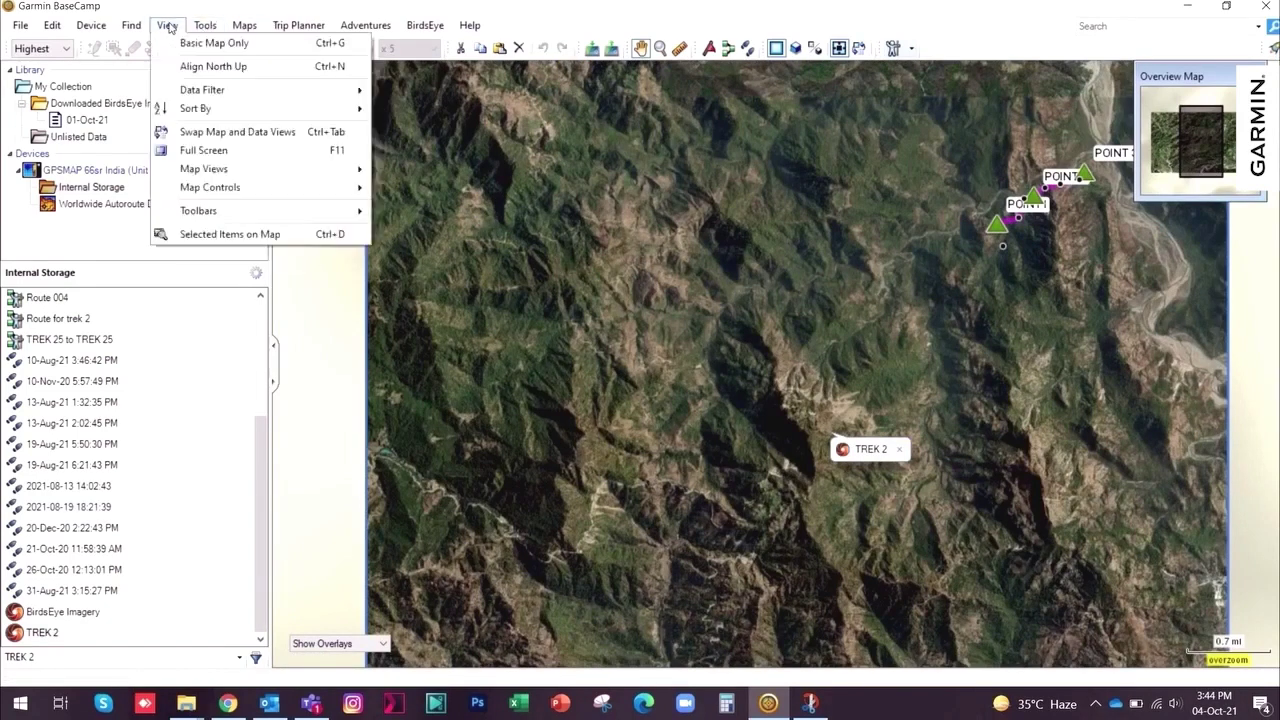
pyautogui.click(197, 67)
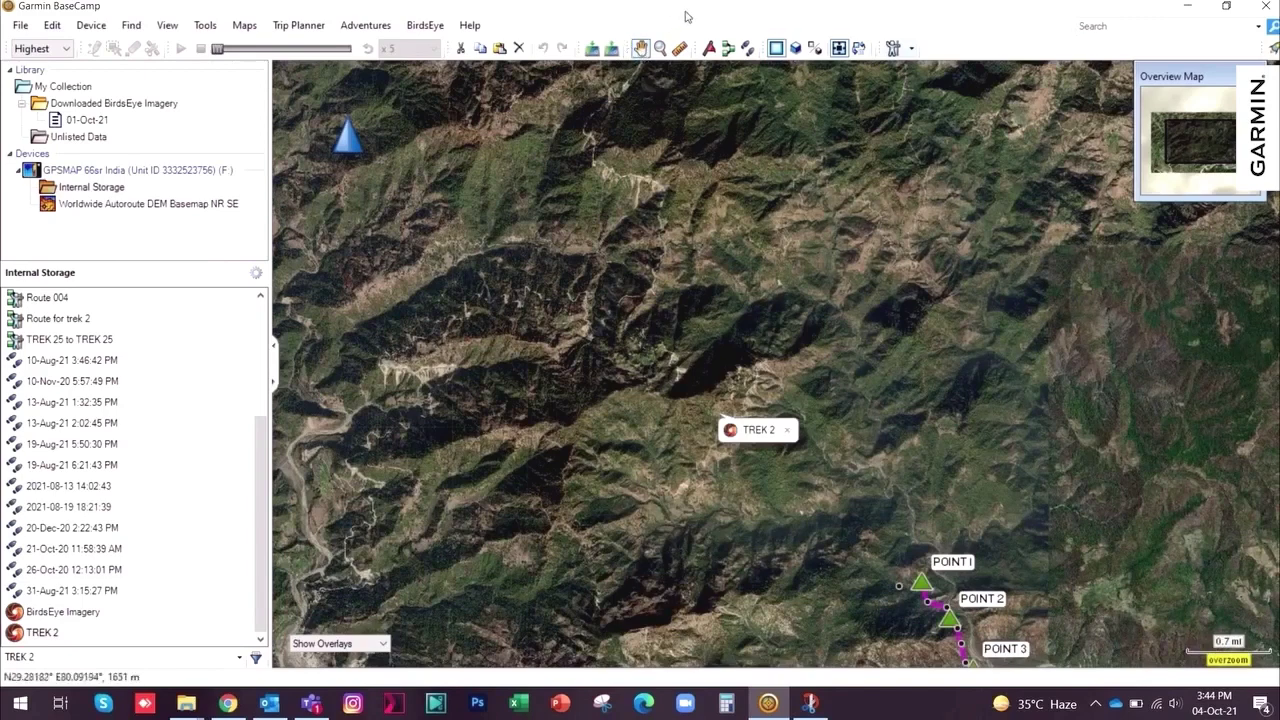
# Pan the map to bring the POINT 1 to POINT 3 route further into view and switch to the Zoom tool.
pyautogui.moveTo(601, 200); pyautogui.dragTo(662, 60)
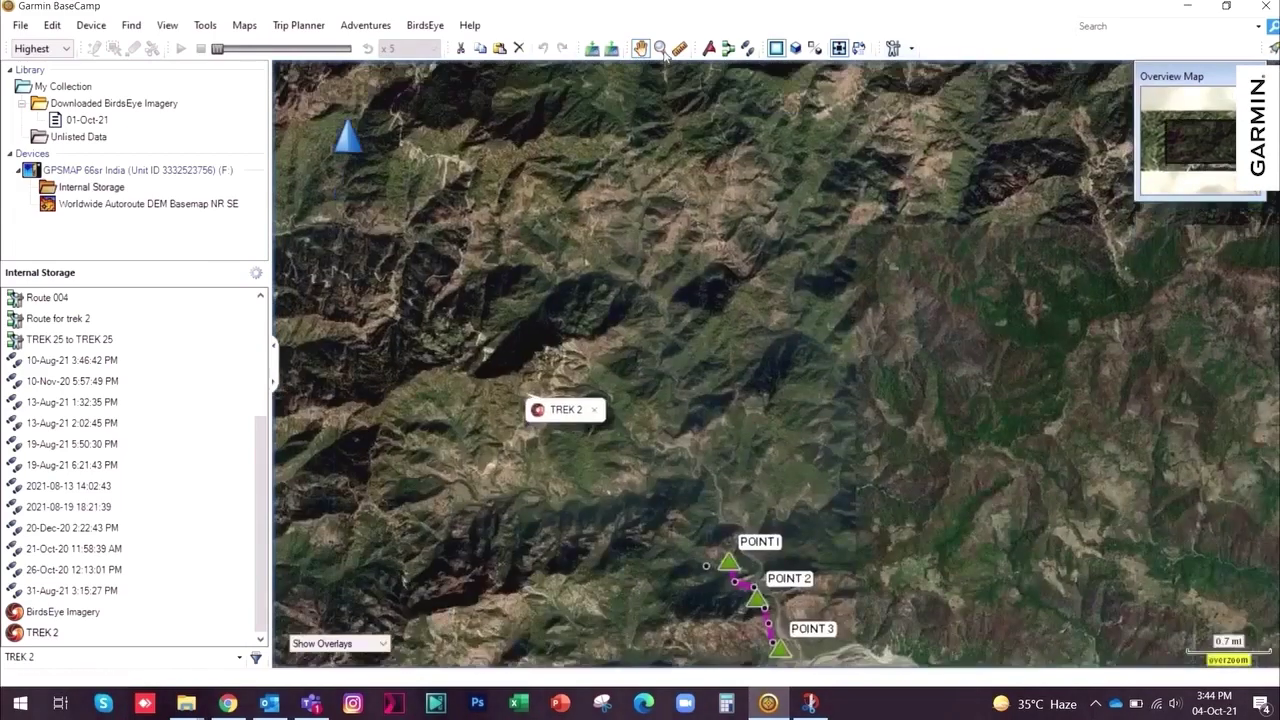
pyautogui.click(660, 48)
pyautogui.scroll(-1, 793, 240)
pyautogui.scroll(1, 793, 240)
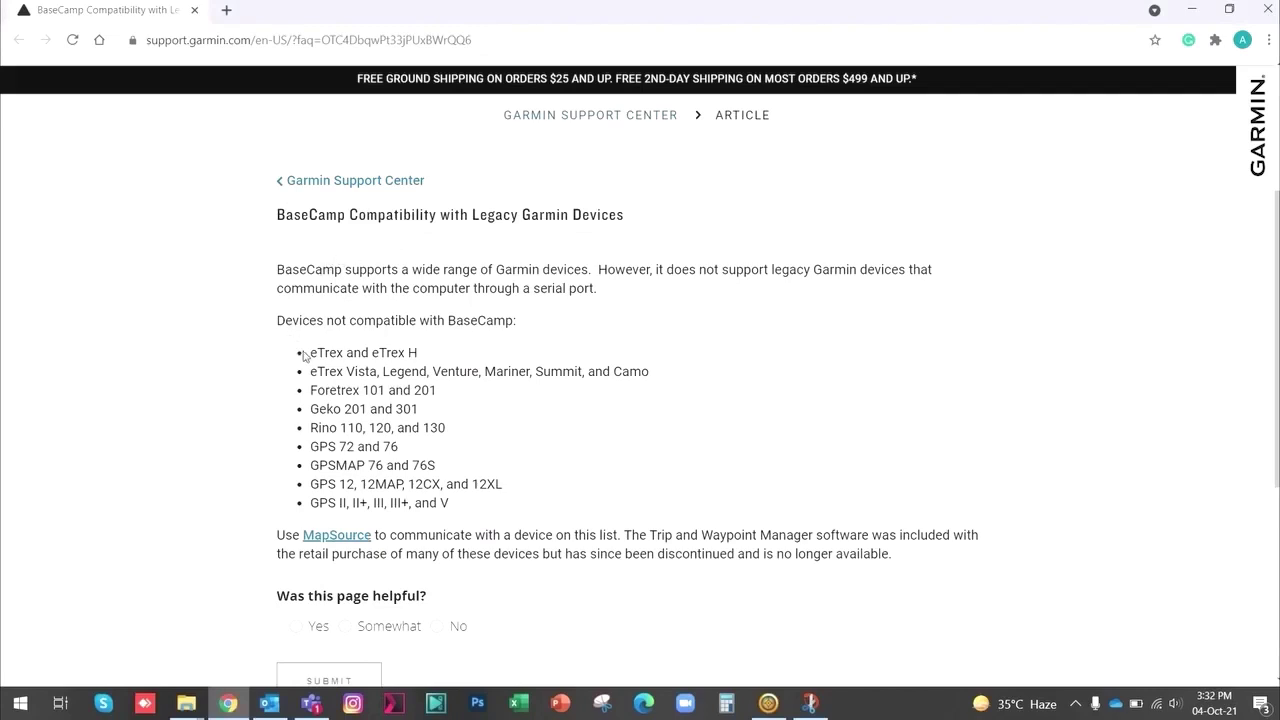
# Examine the list of devices not compatible with BaseCamp on the Garmin Support Center page in the browser.
pyautogui.moveTo(305, 355); pyautogui.dragTo(452, 505)
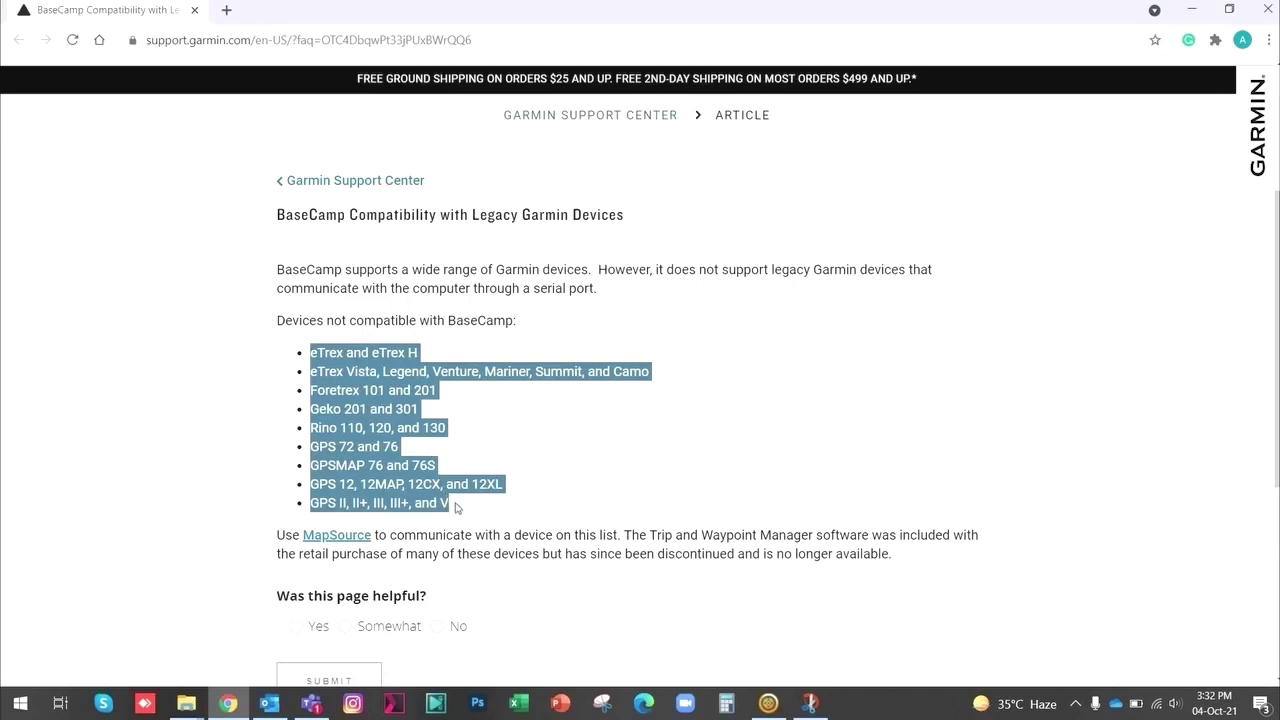
pyautogui.click(560, 455)
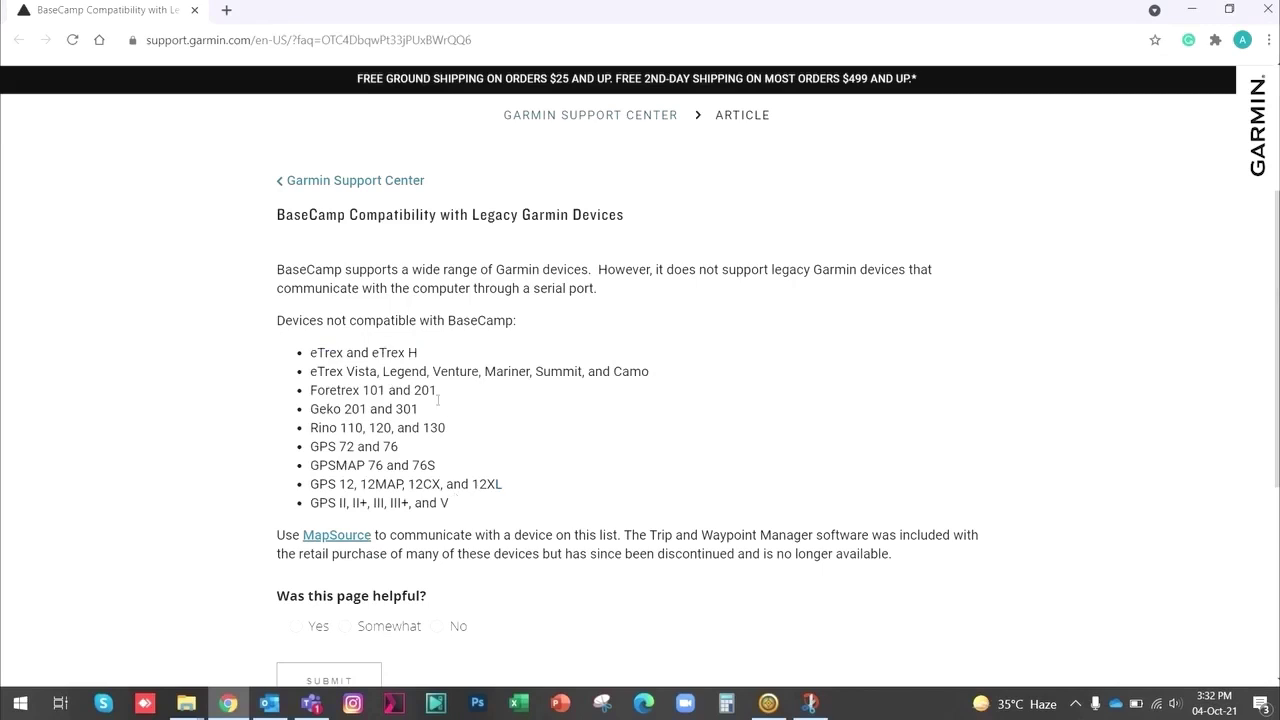